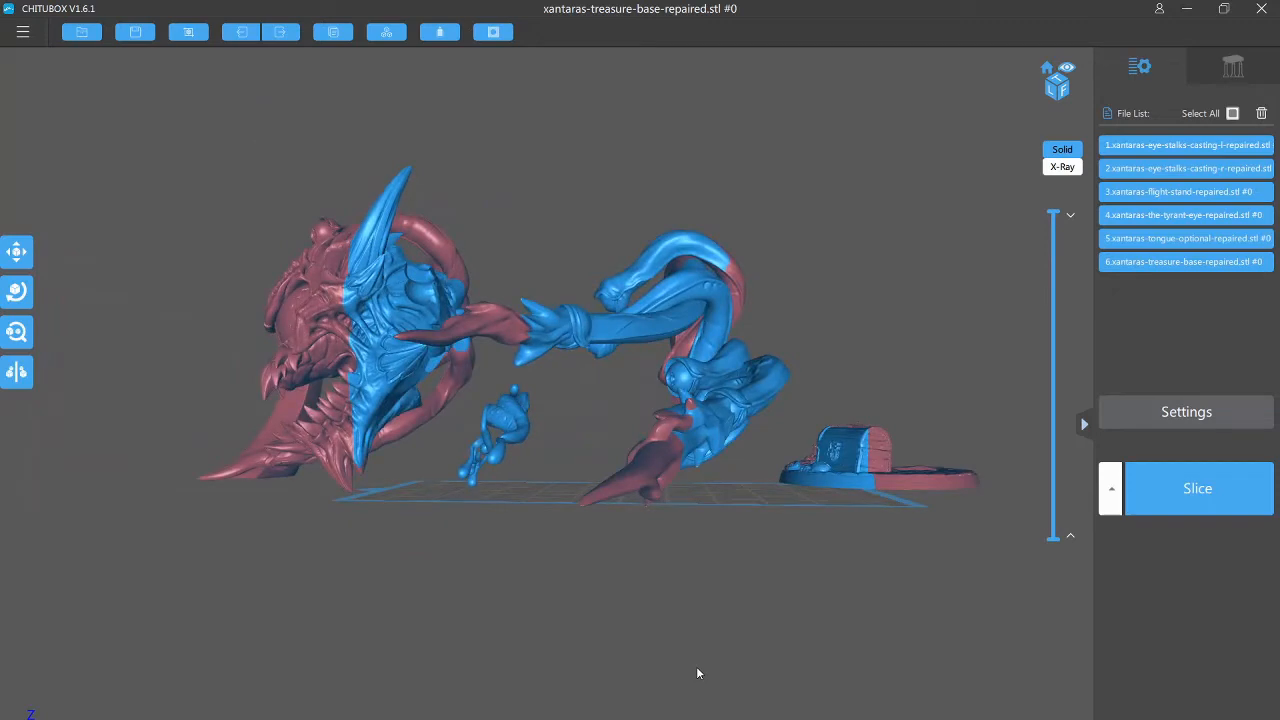
pyautogui.moveTo(697, 667); pyautogui.dragTo(706, 667, button='right')
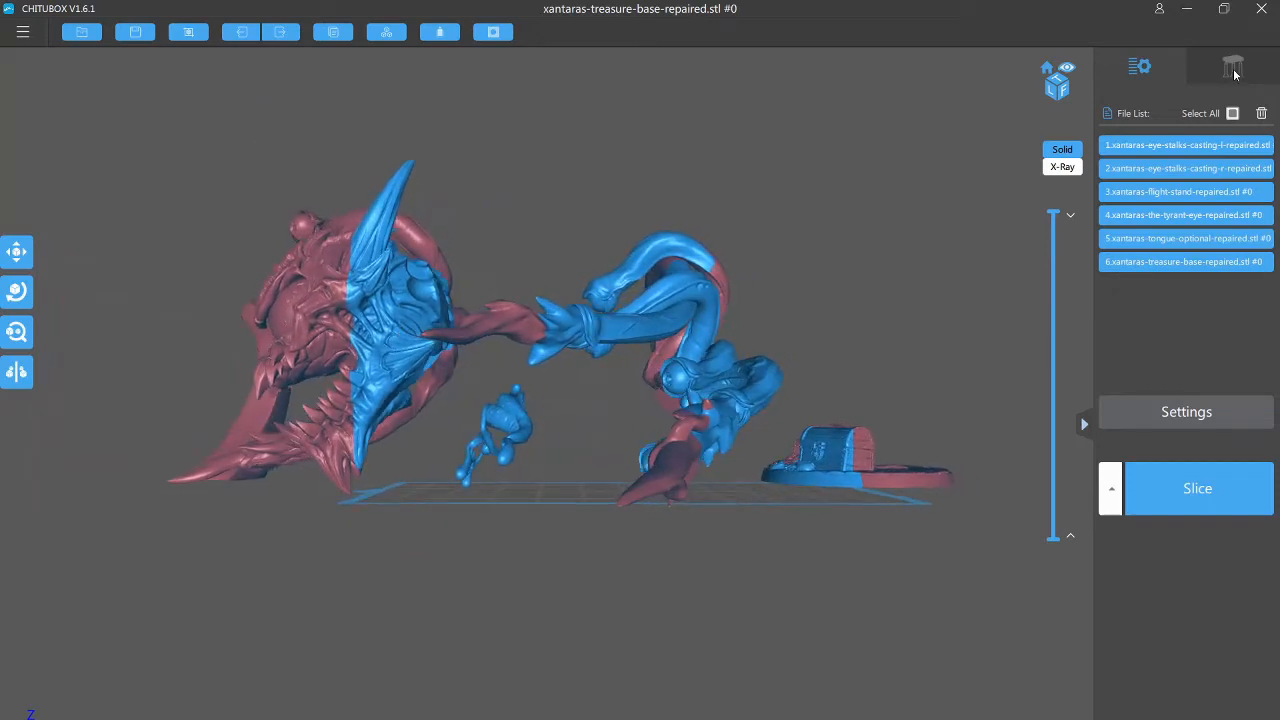
pyautogui.click(1261, 114)
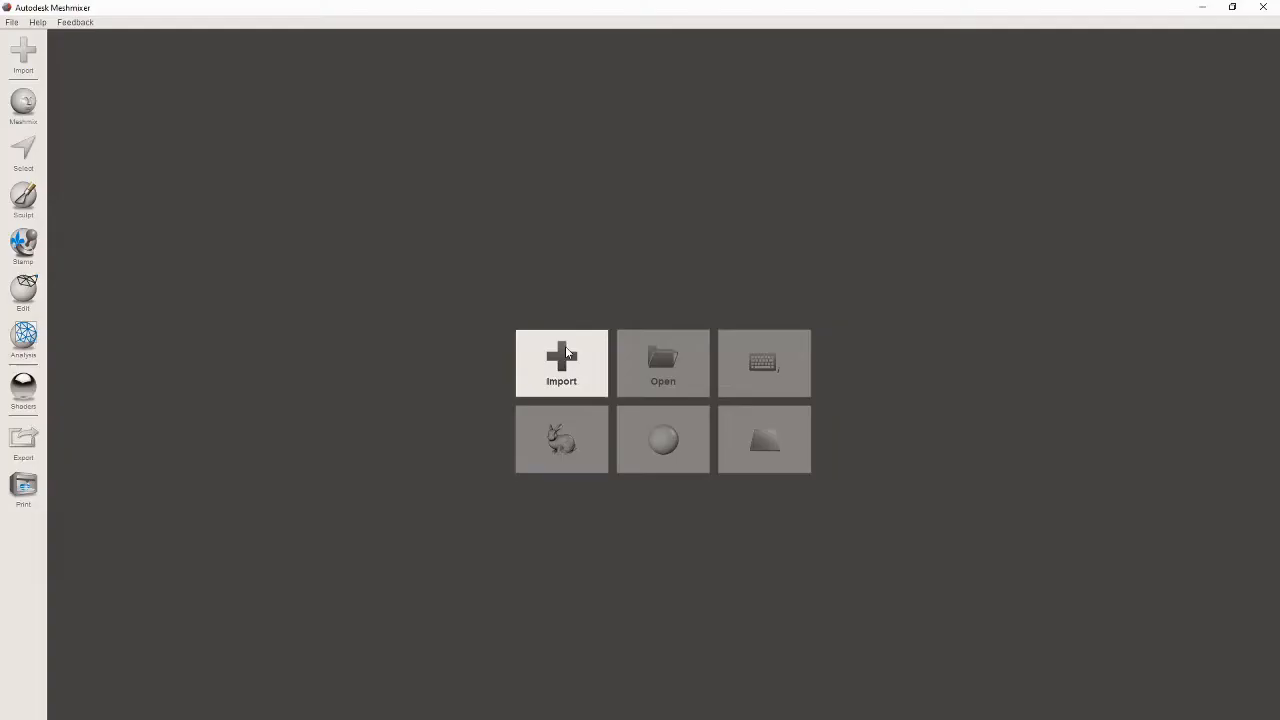
# Step: Import the xantaras-the-tyrant-eye-repaired mesh from Documents, 3D Models, Artisan Guild, xantaras-the-tyrant-eye
pyautogui.click(657, 335)
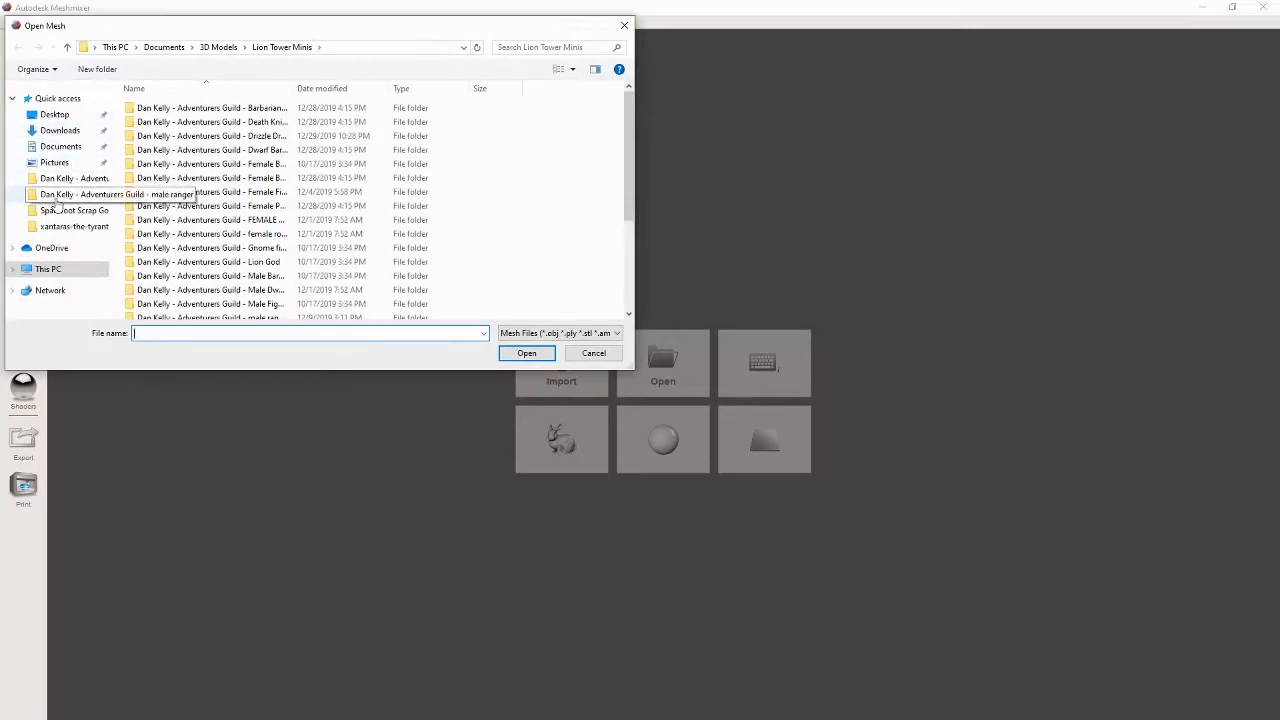
pyautogui.click(60, 148)
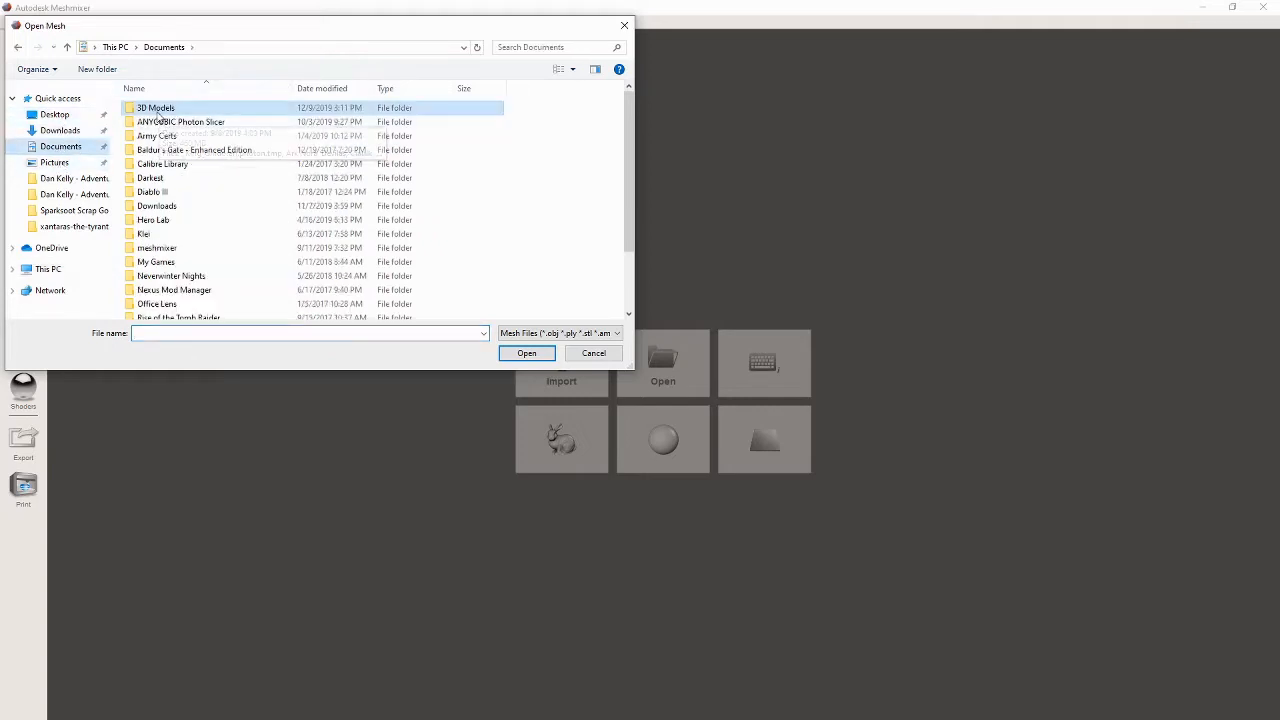
pyautogui.doubleClick(150, 107)
pyautogui.doubleClick(161, 120)
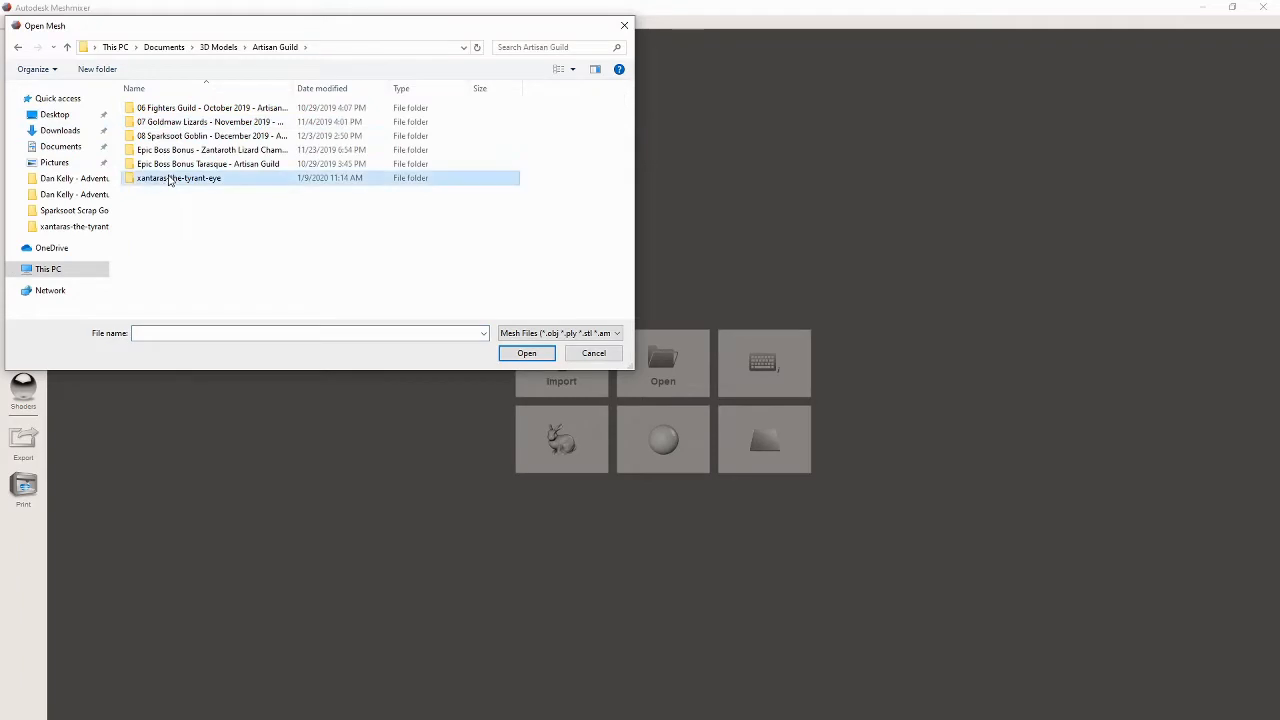
pyautogui.doubleClick(170, 178)
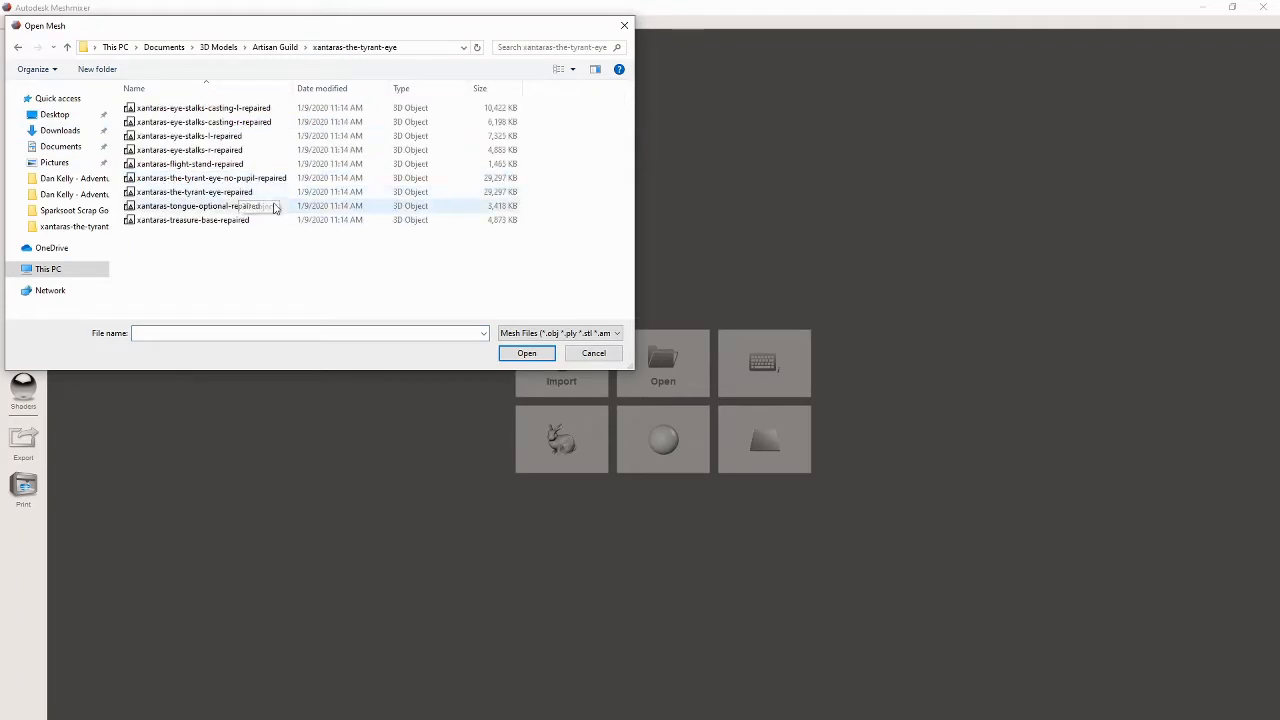
pyautogui.click(170, 195)
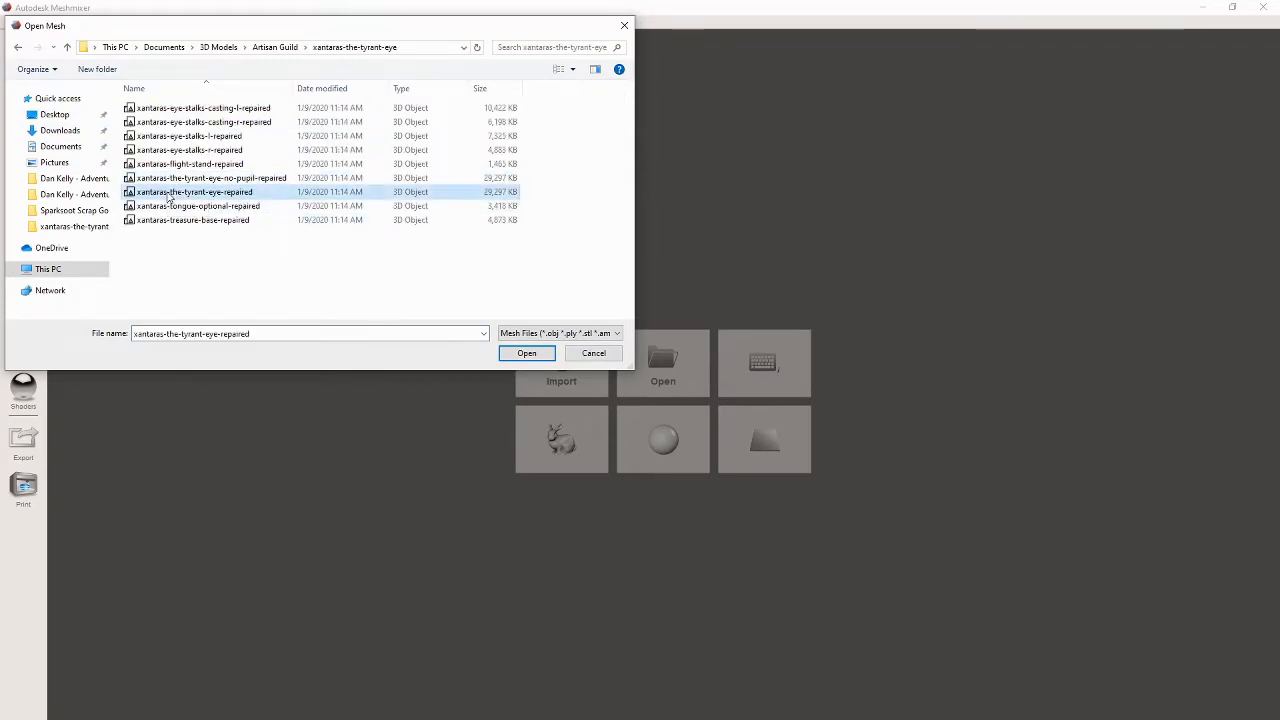
pyautogui.click(526, 354)
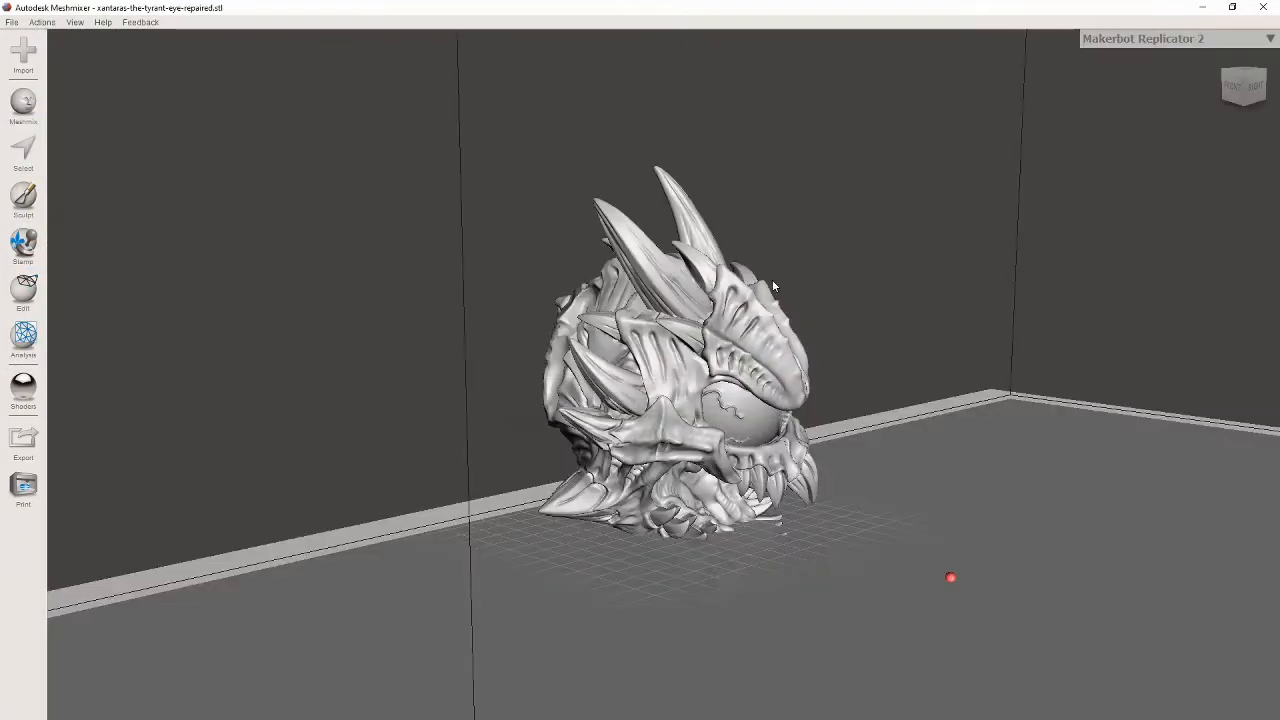
# Step: Start the Hollow operation on the head with a 2 mm offset distance and inspect the inner shell from several sides
pyautogui.moveTo(843, 620); pyautogui.dragTo(760, 591, button='right')
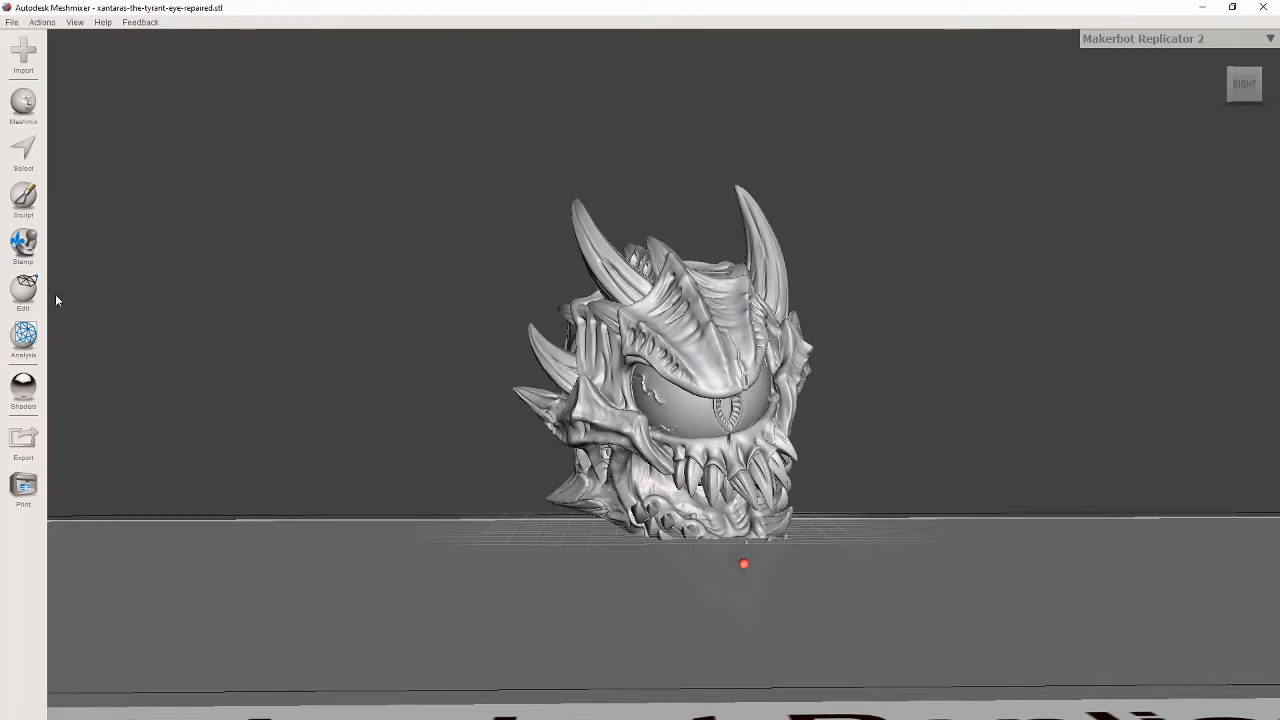
pyautogui.click(26, 297)
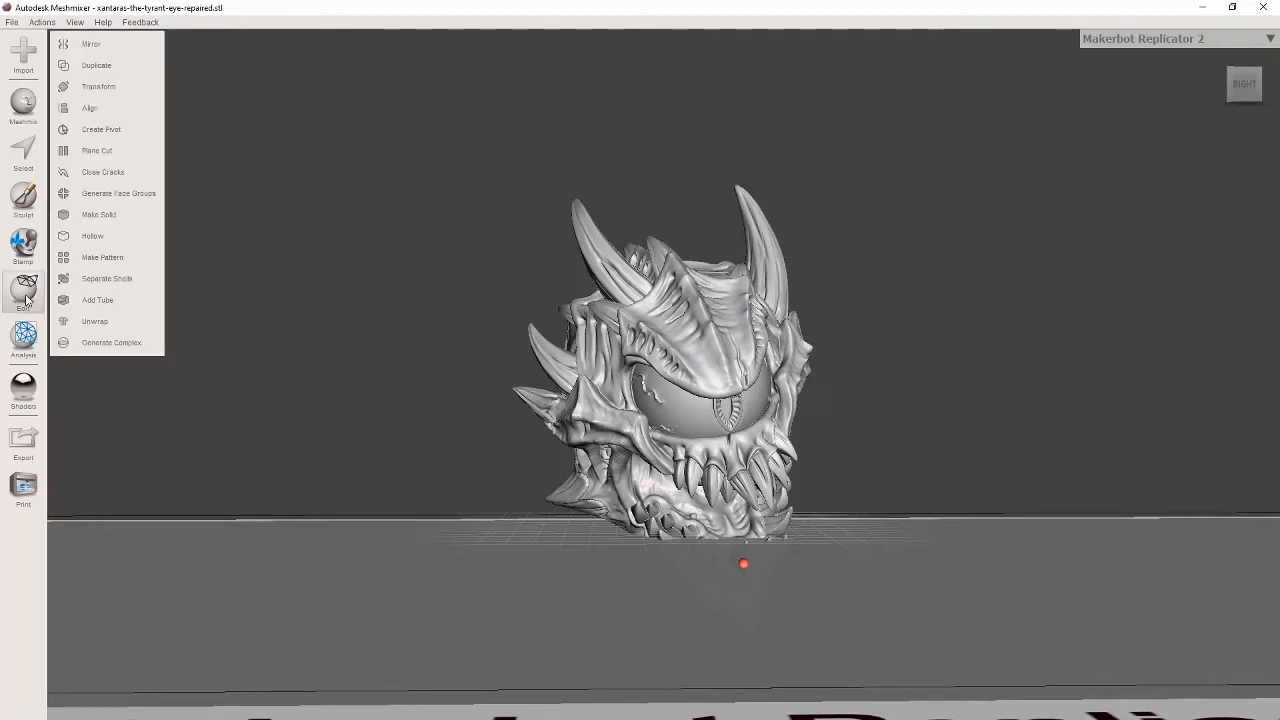
pyautogui.click(100, 236)
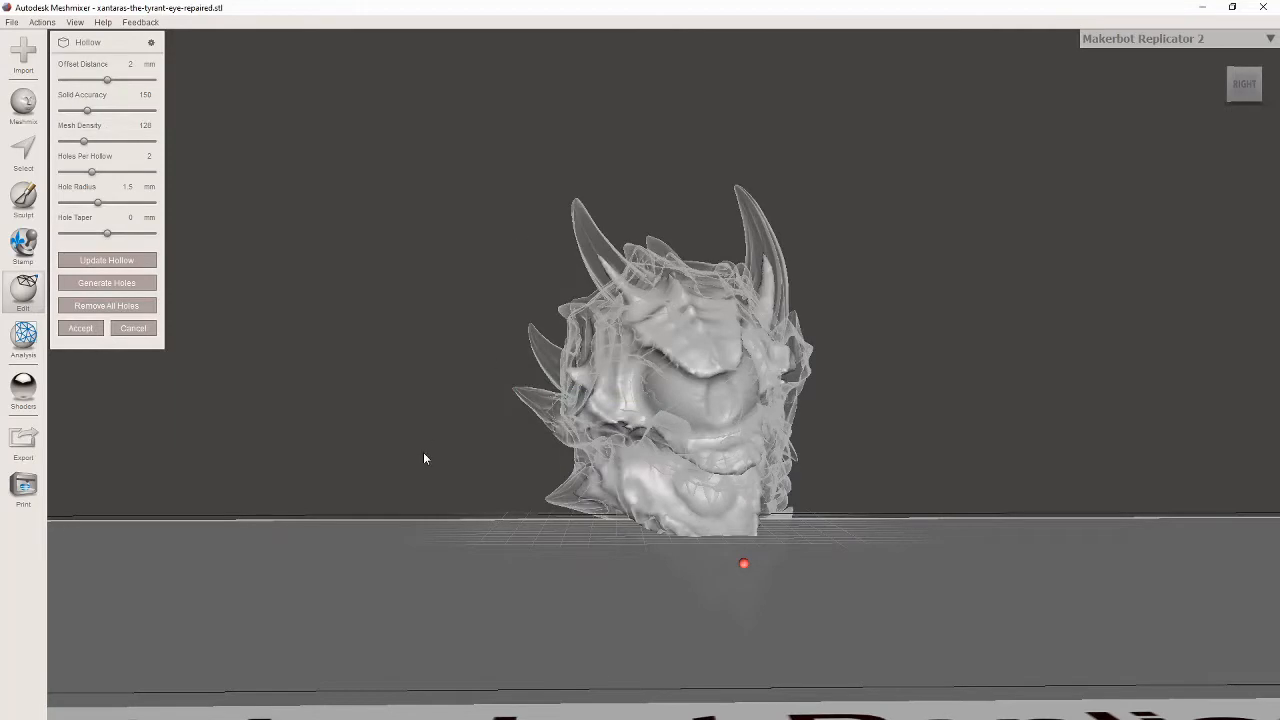
pyautogui.moveTo(424, 458); pyautogui.dragTo(870, 478, button='right')
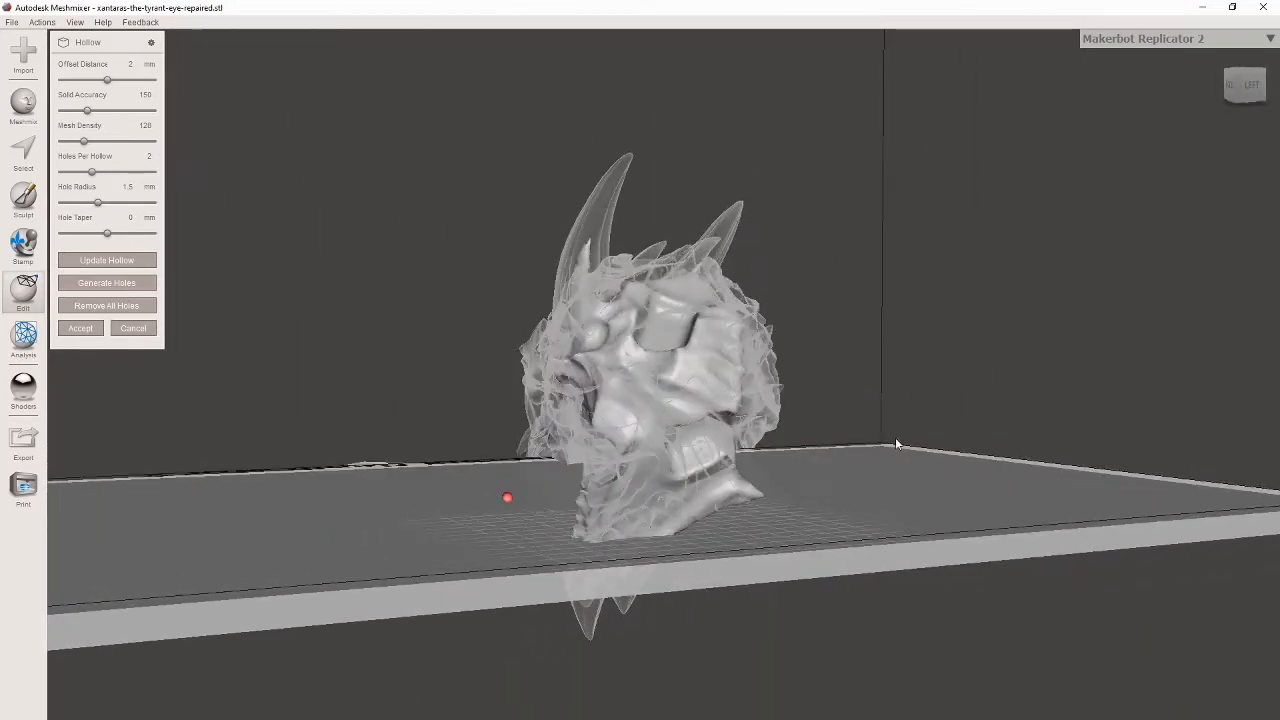
pyautogui.moveTo(897, 443); pyautogui.dragTo(791, 408, button='right')
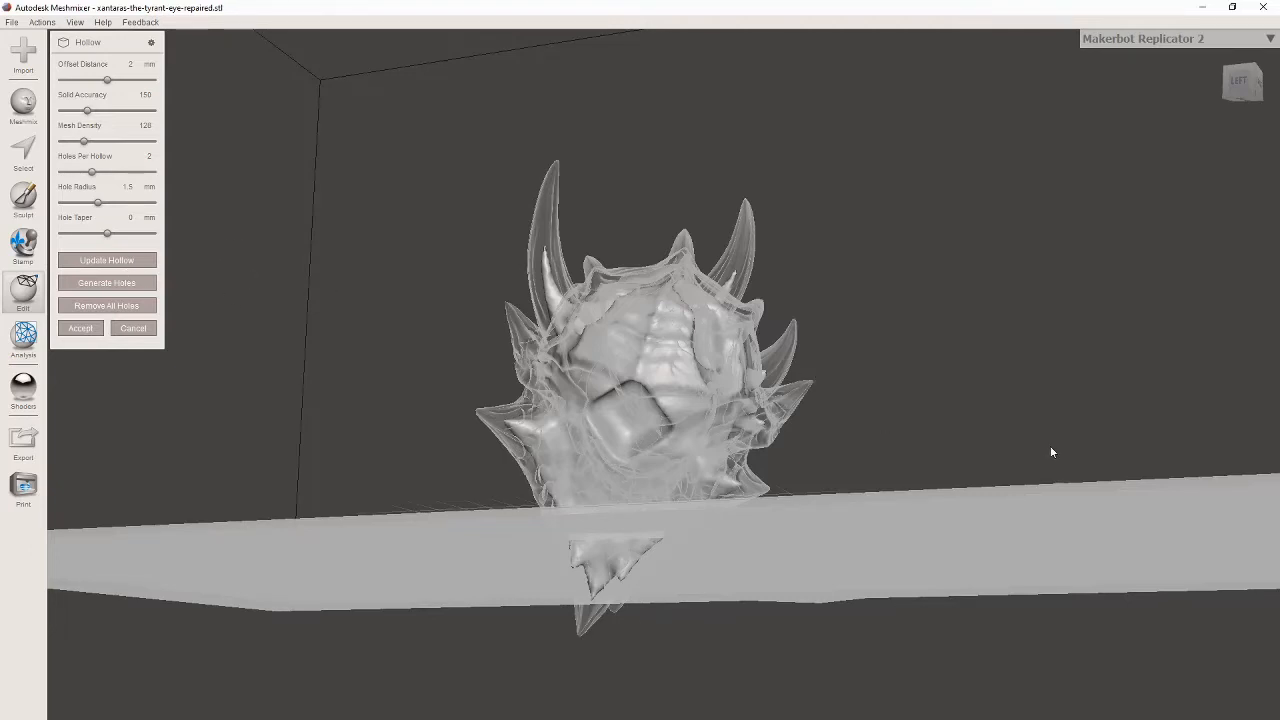
pyautogui.moveTo(1051, 449); pyautogui.dragTo(588, 562, button='right')
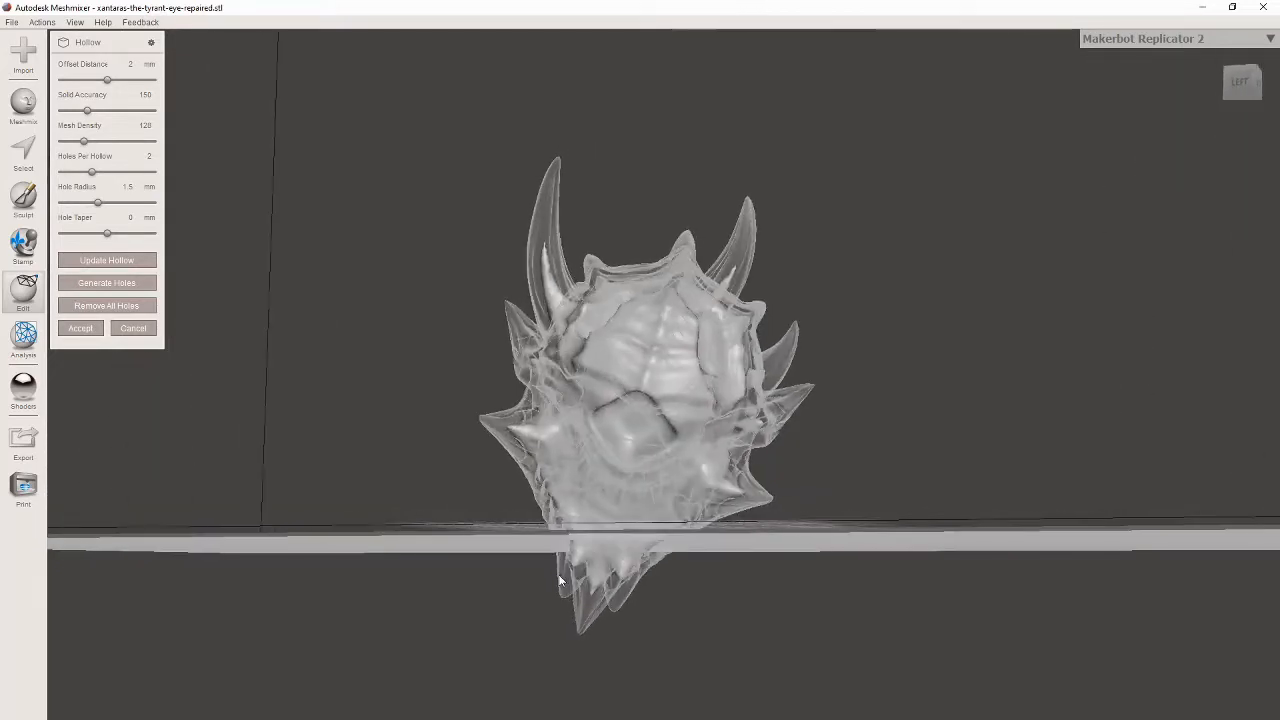
# Step: Generate two drain holes of 1.5 mm radius and place both close together on the lower back of the head
pyautogui.click(107, 284)
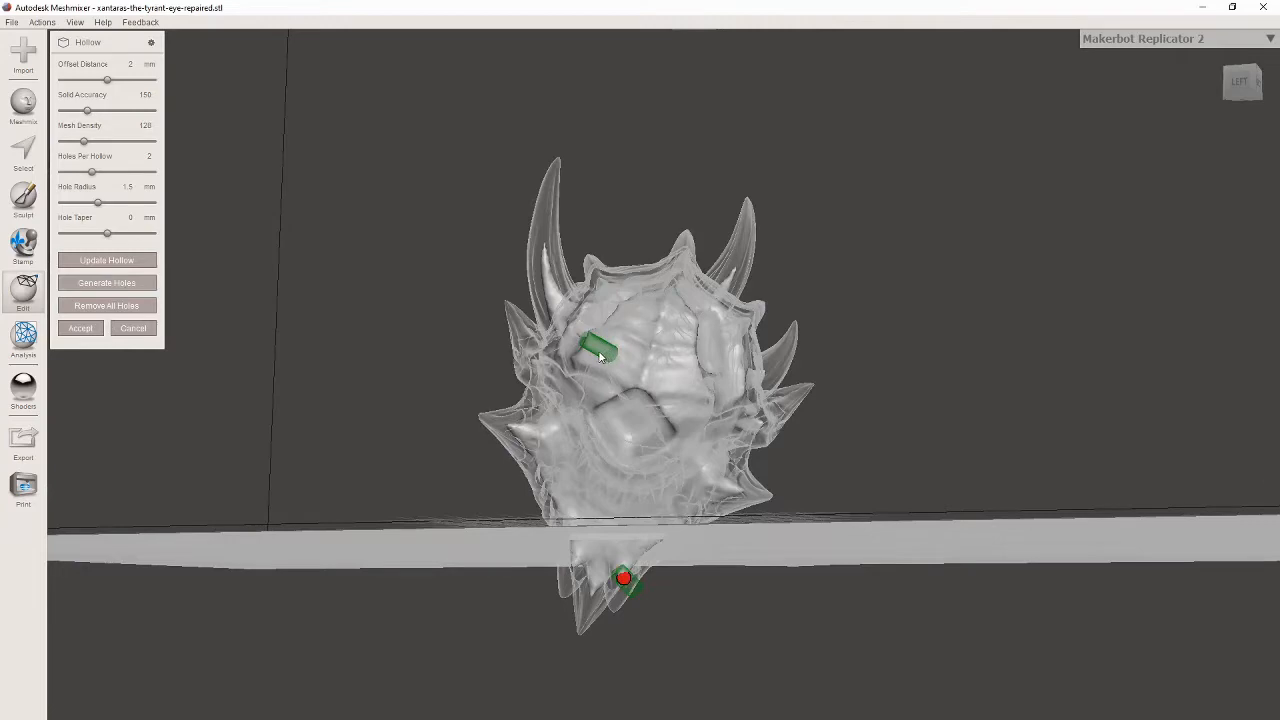
pyautogui.moveTo(731, 566); pyautogui.dragTo(993, 566, button='right')
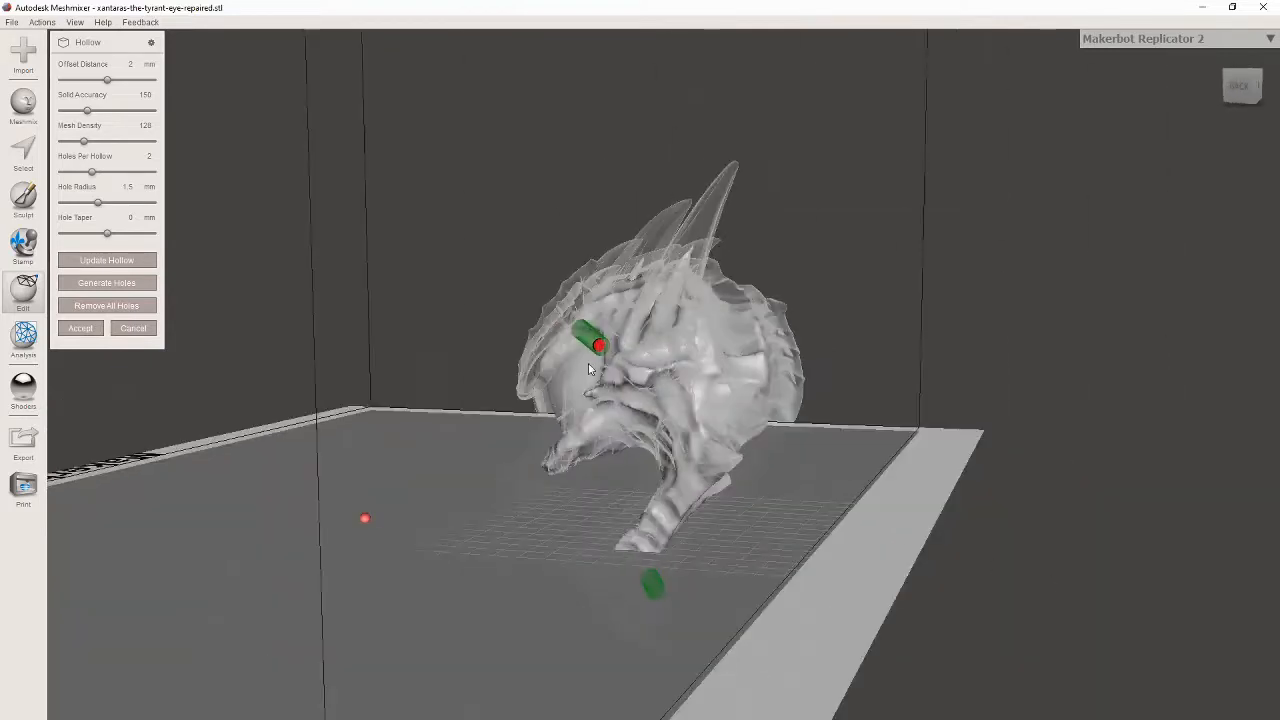
pyautogui.moveTo(598, 346)
pyautogui.mouseDown()
pyautogui.moveTo(743, 406)
pyautogui.moveTo(757, 437)
pyautogui.moveTo(720, 459)
pyautogui.moveTo(734, 459)
pyautogui.mouseUp()
pyautogui.moveTo(908, 541); pyautogui.dragTo(723, 509, button='right')
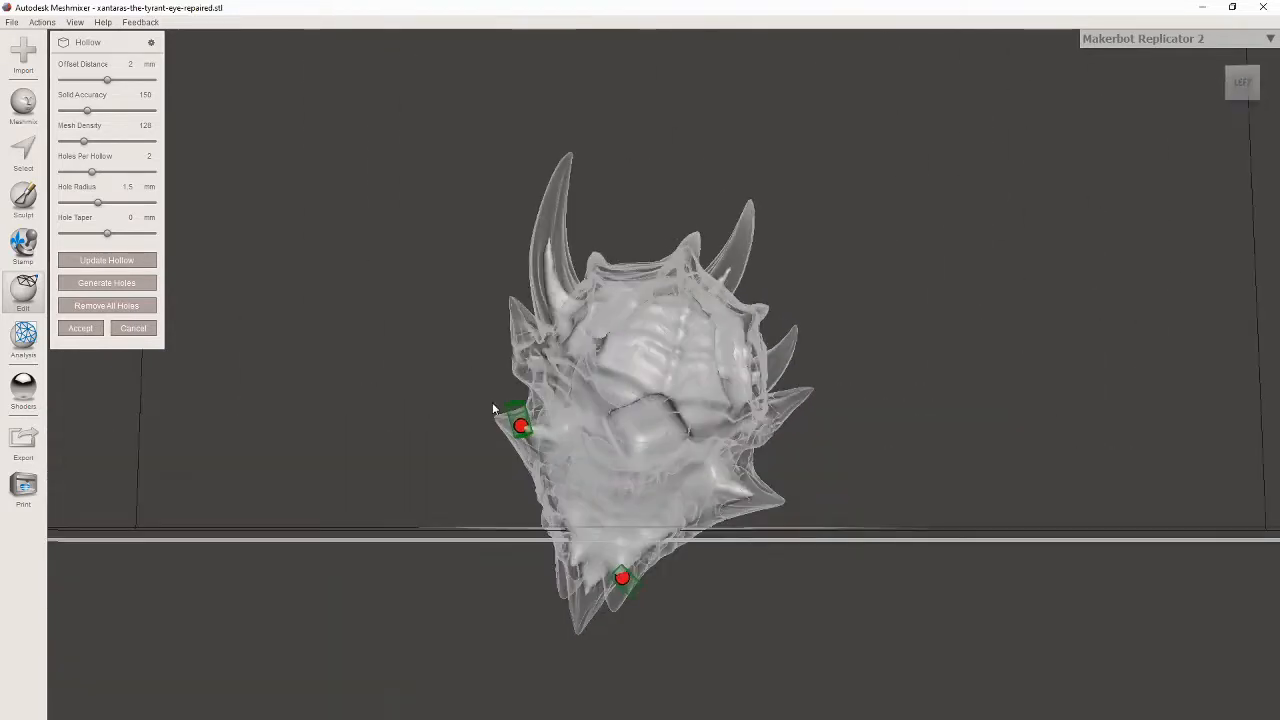
pyautogui.moveTo(521, 425)
pyautogui.mouseDown()
pyautogui.moveTo(640, 429)
pyautogui.moveTo(656, 411)
pyautogui.mouseUp()
pyautogui.moveTo(622, 578)
pyautogui.mouseDown()
pyautogui.moveTo(653, 437)
pyautogui.moveTo(643, 433)
pyautogui.mouseUp()
pyautogui.moveTo(904, 589); pyautogui.dragTo(800, 571, button='right')
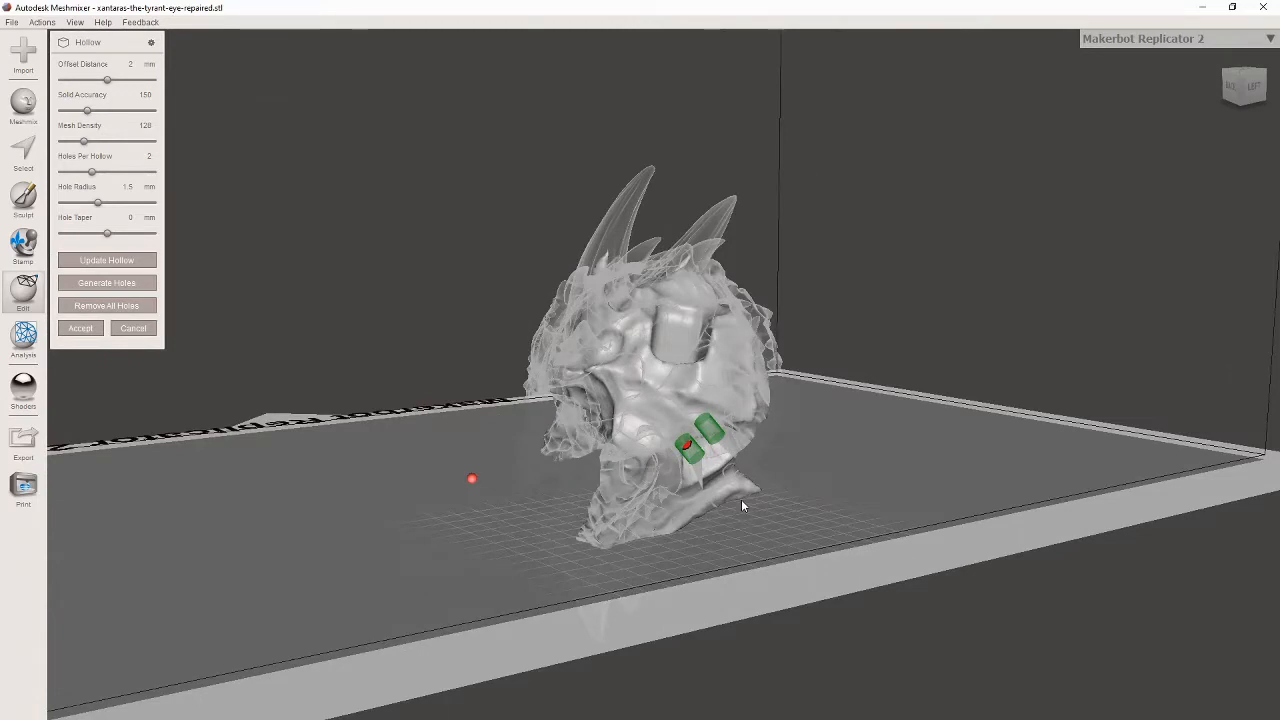
# Step: Check the placement of the two drain holes and accept the hollowing of the head
pyautogui.moveTo(837, 508); pyautogui.dragTo(847, 587, button='right')
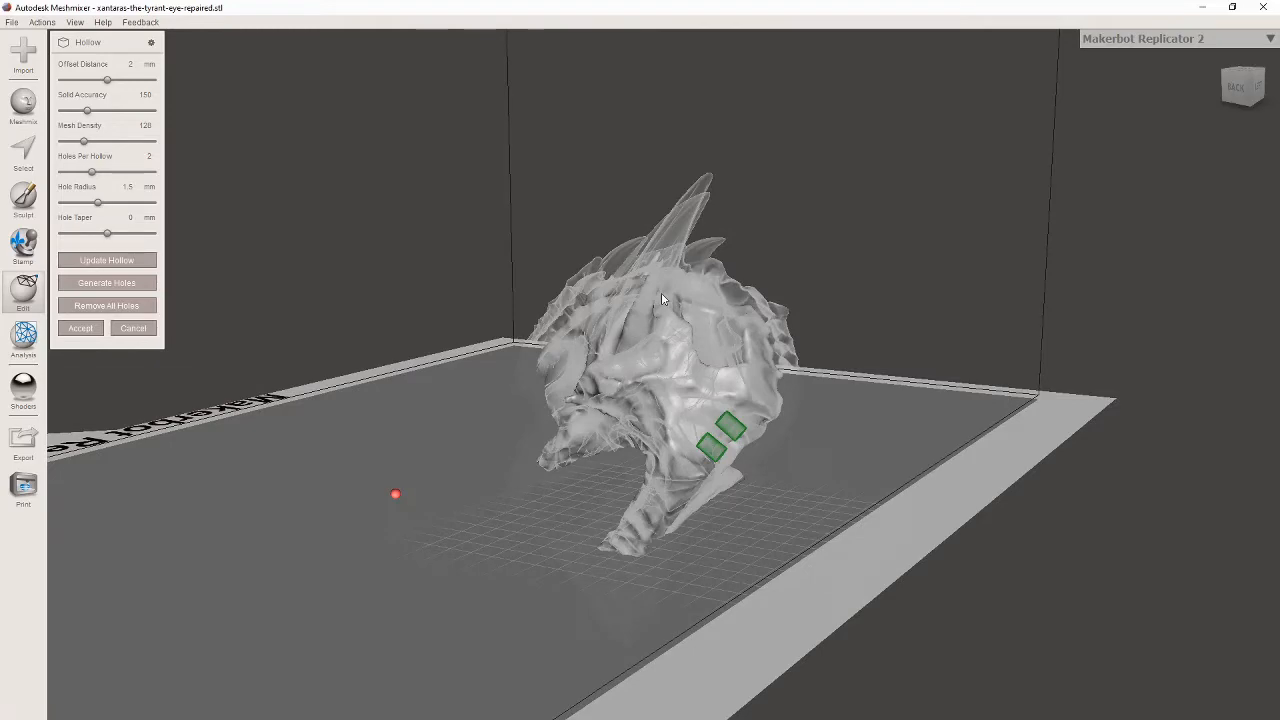
pyautogui.moveTo(551, 569); pyautogui.dragTo(156, 372, button='right')
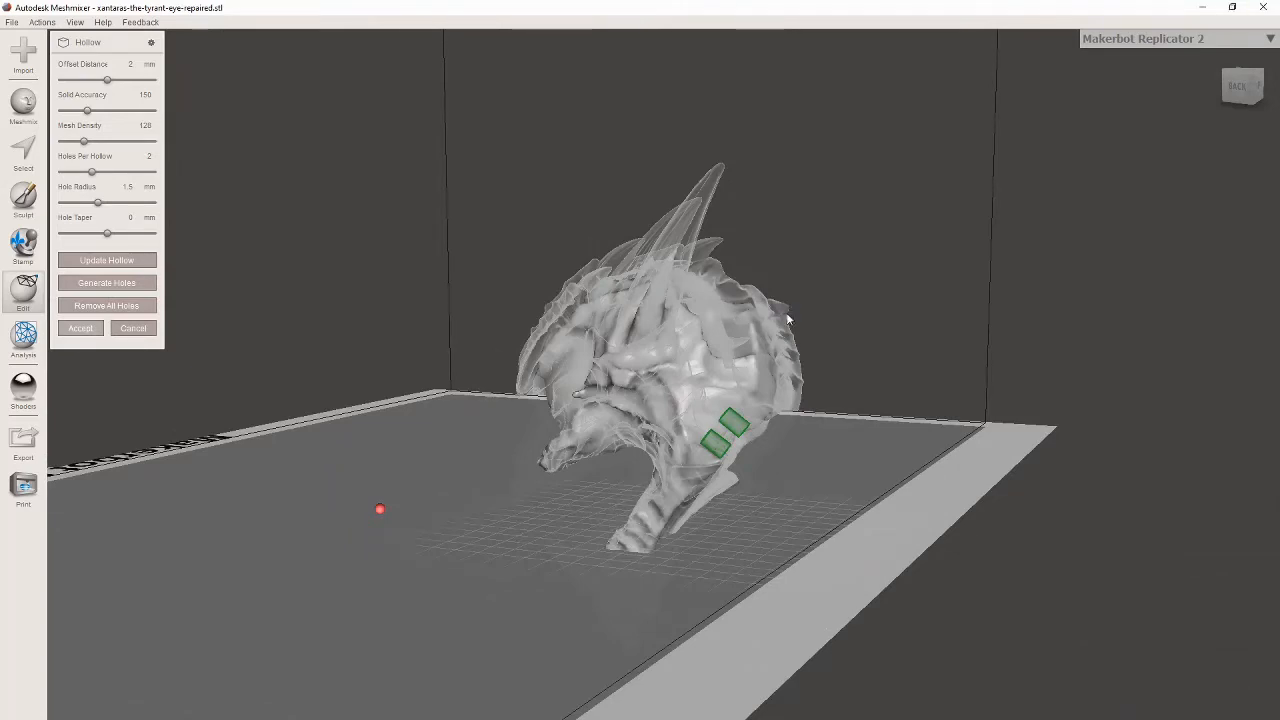
pyautogui.moveTo(826, 523); pyautogui.dragTo(766, 574, button='right')
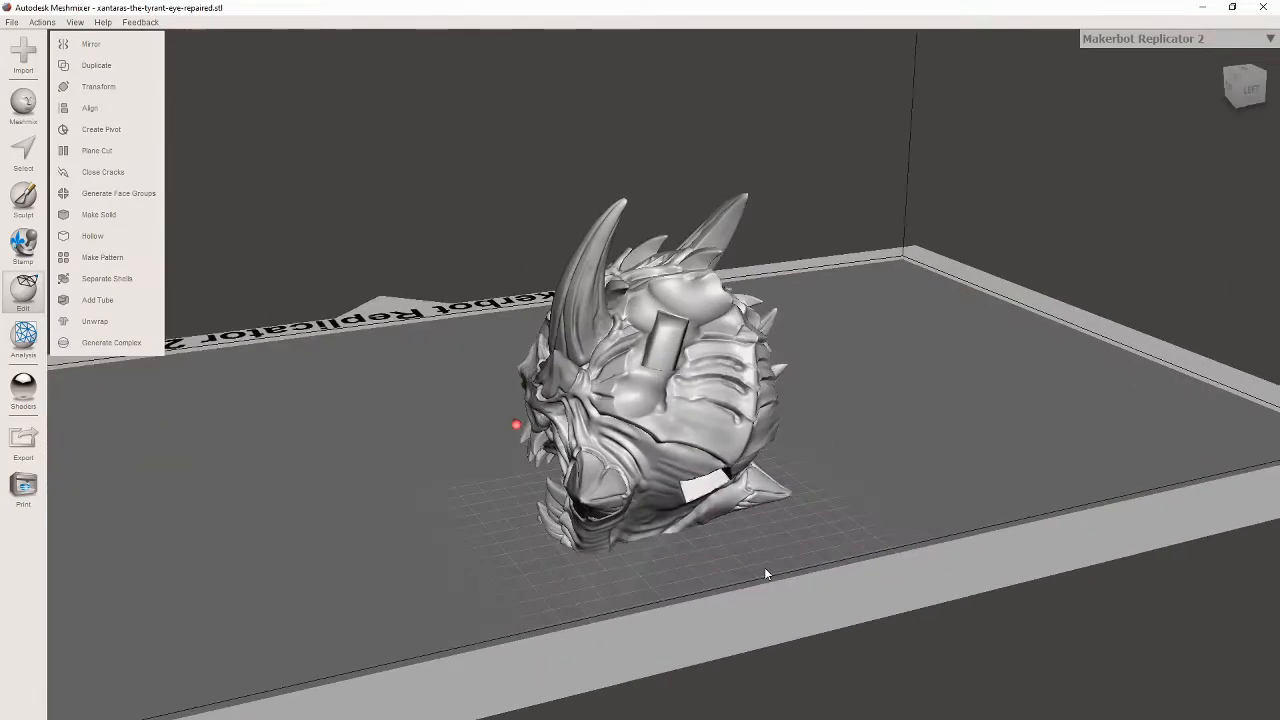
# Step: Export the hollowed head as a binary STL named "Xantaras hollowed" into the xantaras-the-tyrant-eye folder under Artisan Guild
pyautogui.click(10, 26)
pyautogui.click(68, 212)
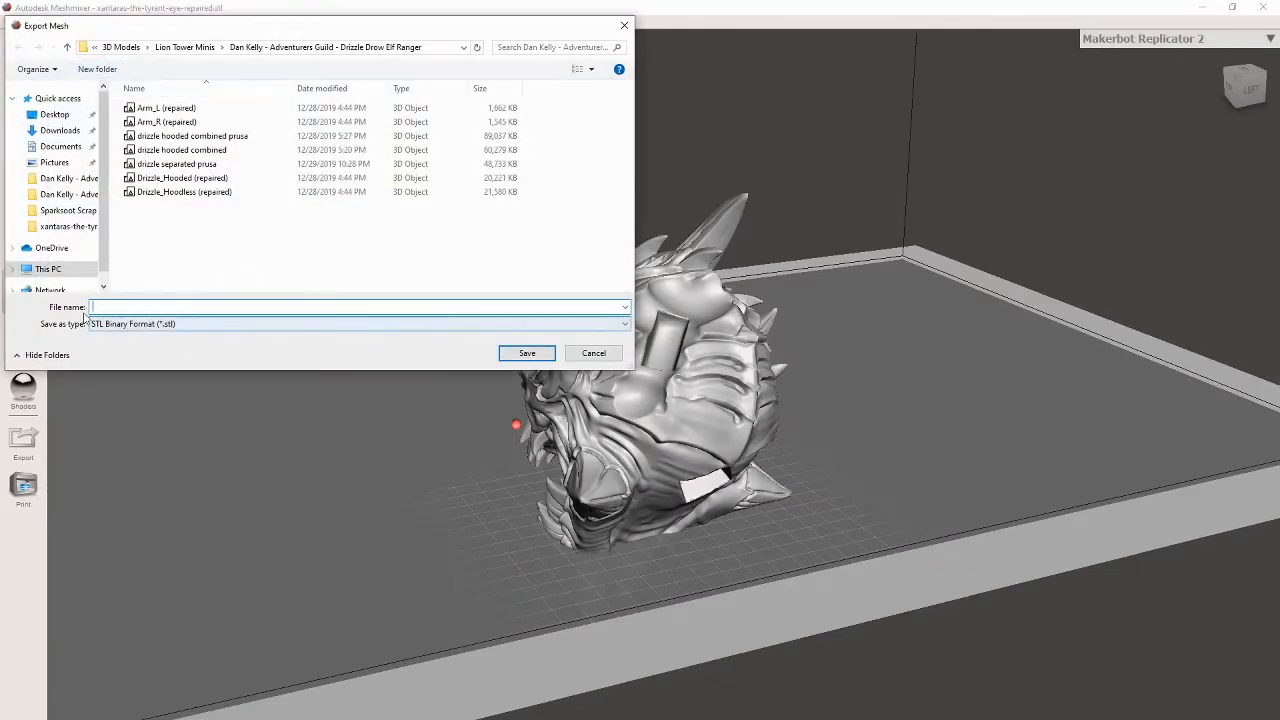
pyautogui.click(61, 147)
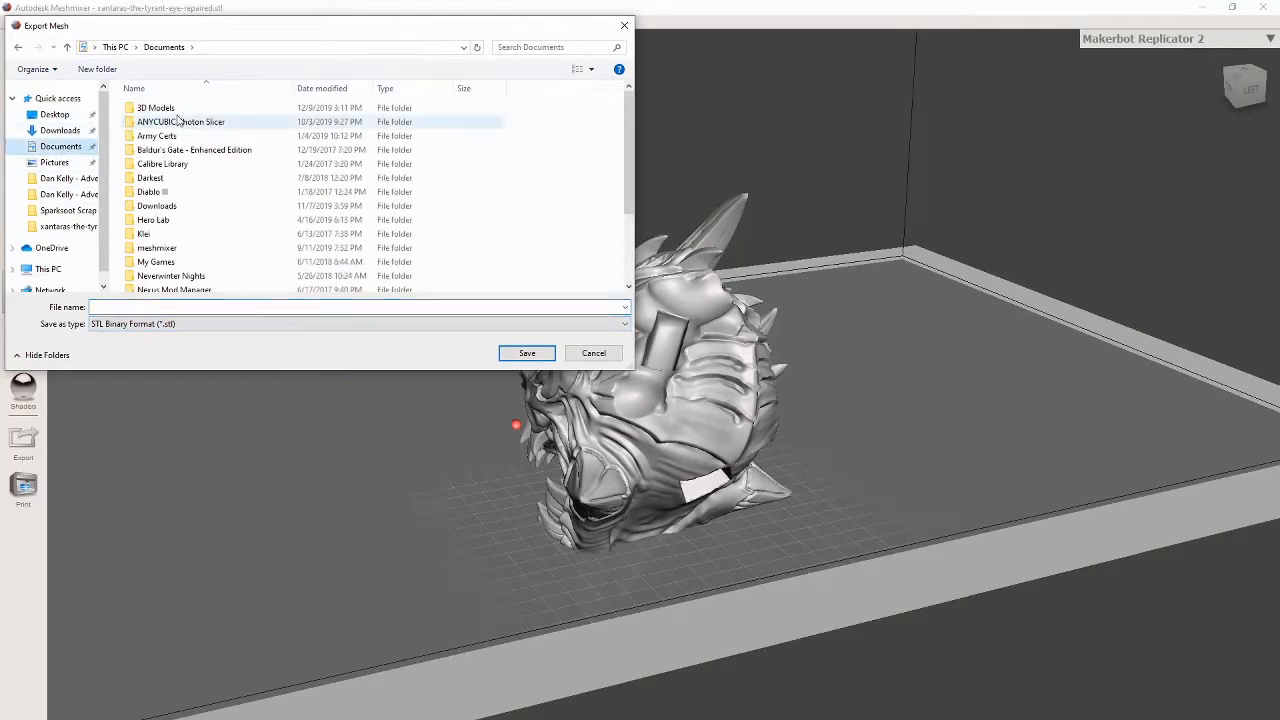
pyautogui.doubleClick(150, 108)
pyautogui.doubleClick(158, 108)
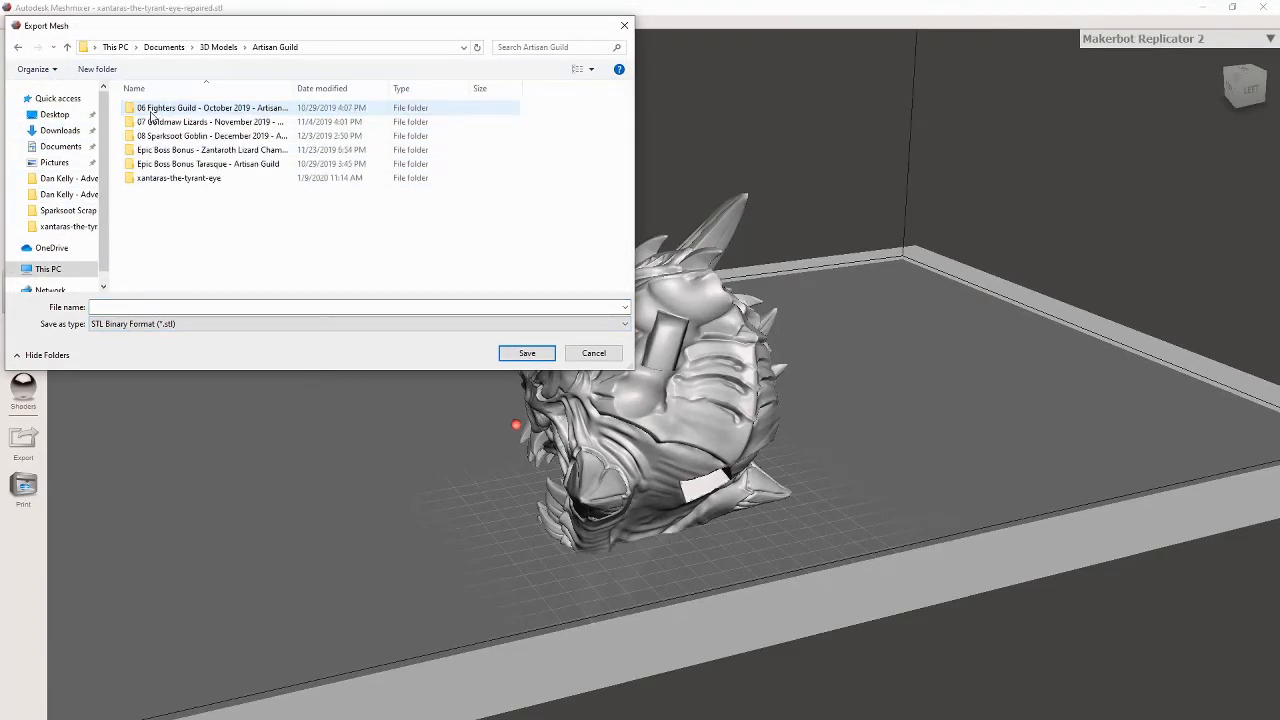
pyautogui.doubleClick(175, 177)
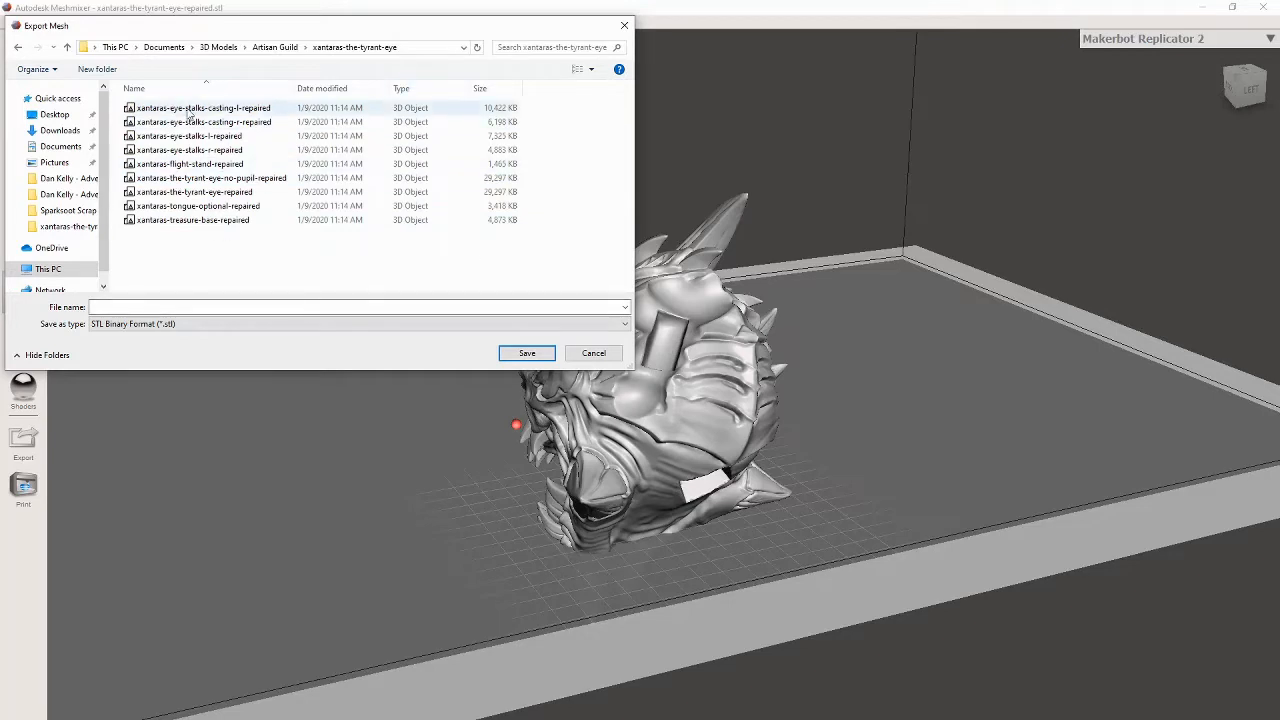
pyautogui.click(242, 304)
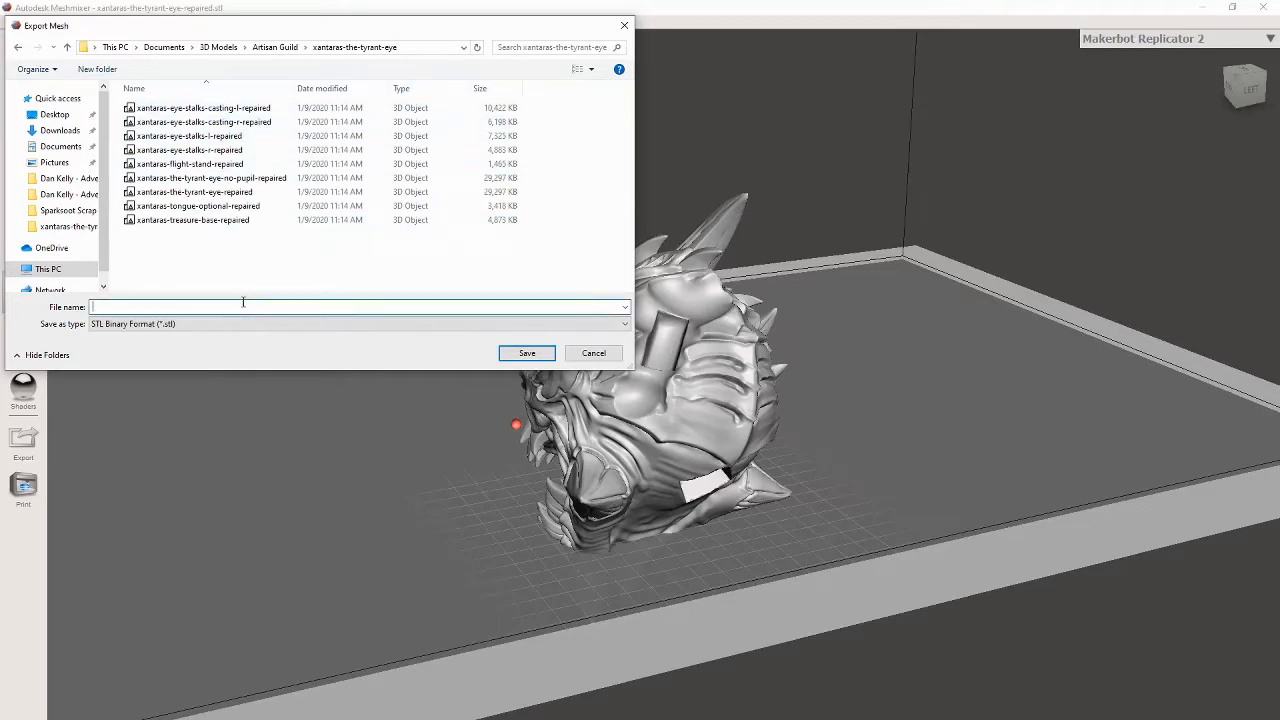
pyautogui.write('xa')
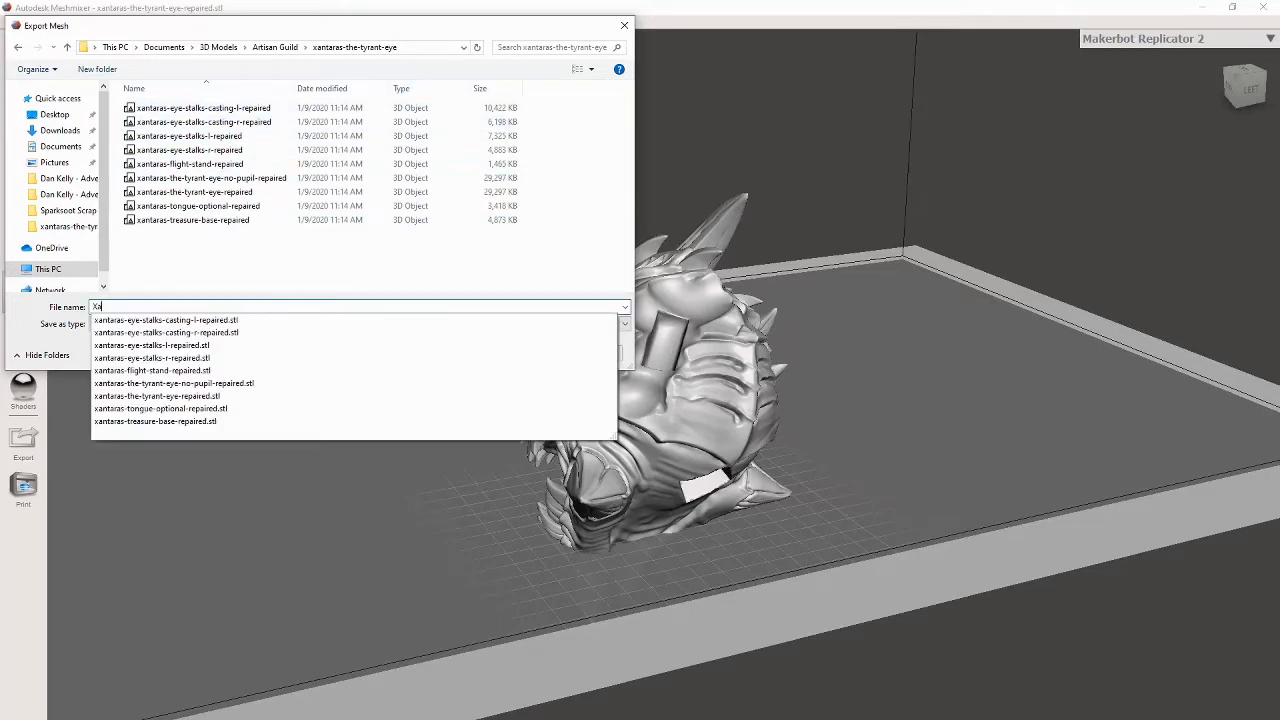
pyautogui.write('ntaras hollowed')
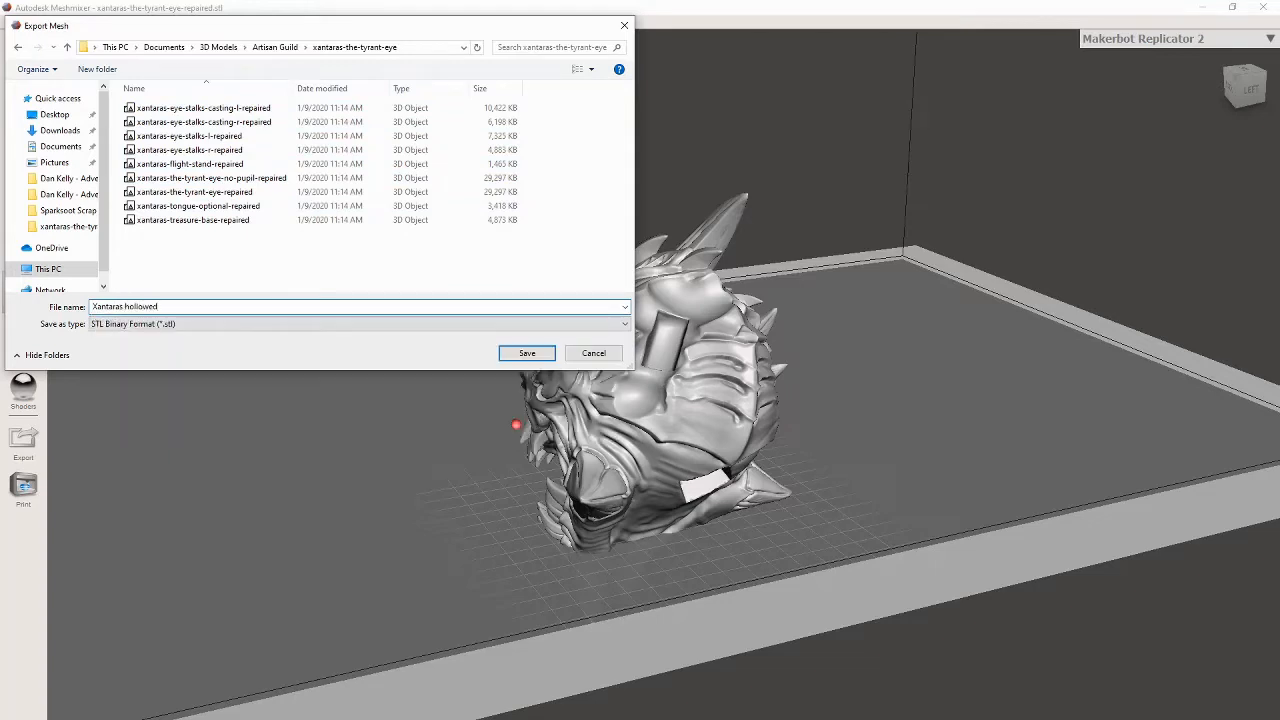
pyautogui.click(527, 353)
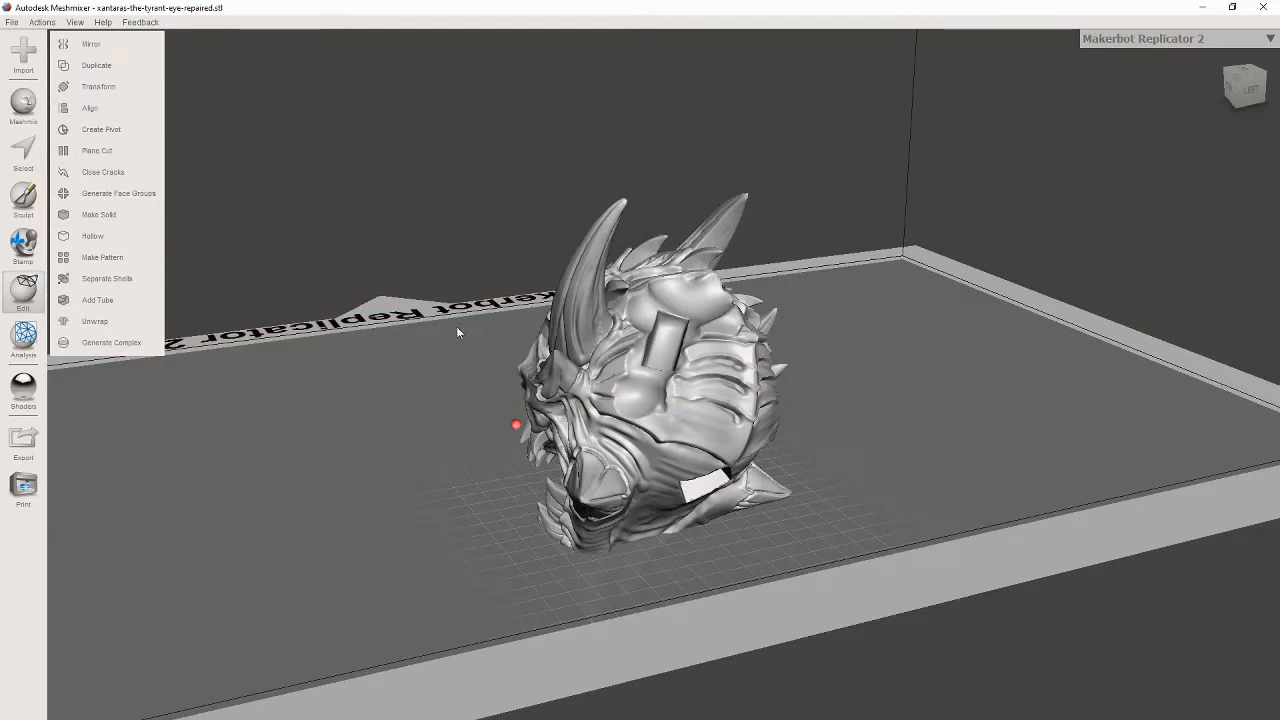
# Step: Switch to PrusaSlicer and import "Xantaras hollowed" from the xantaras-the-tyrant-eye folder under 3D Models > Artisan Guild
pyautogui.click(473, 717)
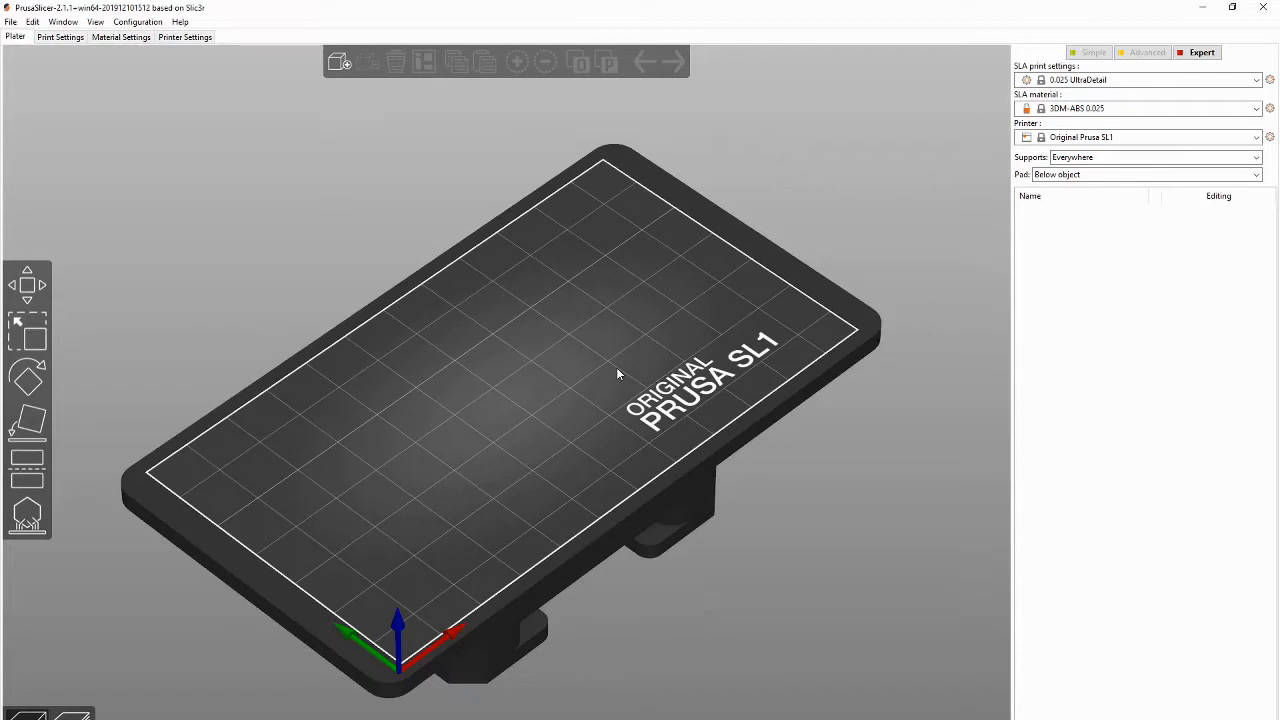
pyautogui.moveTo(616, 374); pyautogui.dragTo(344, 597)
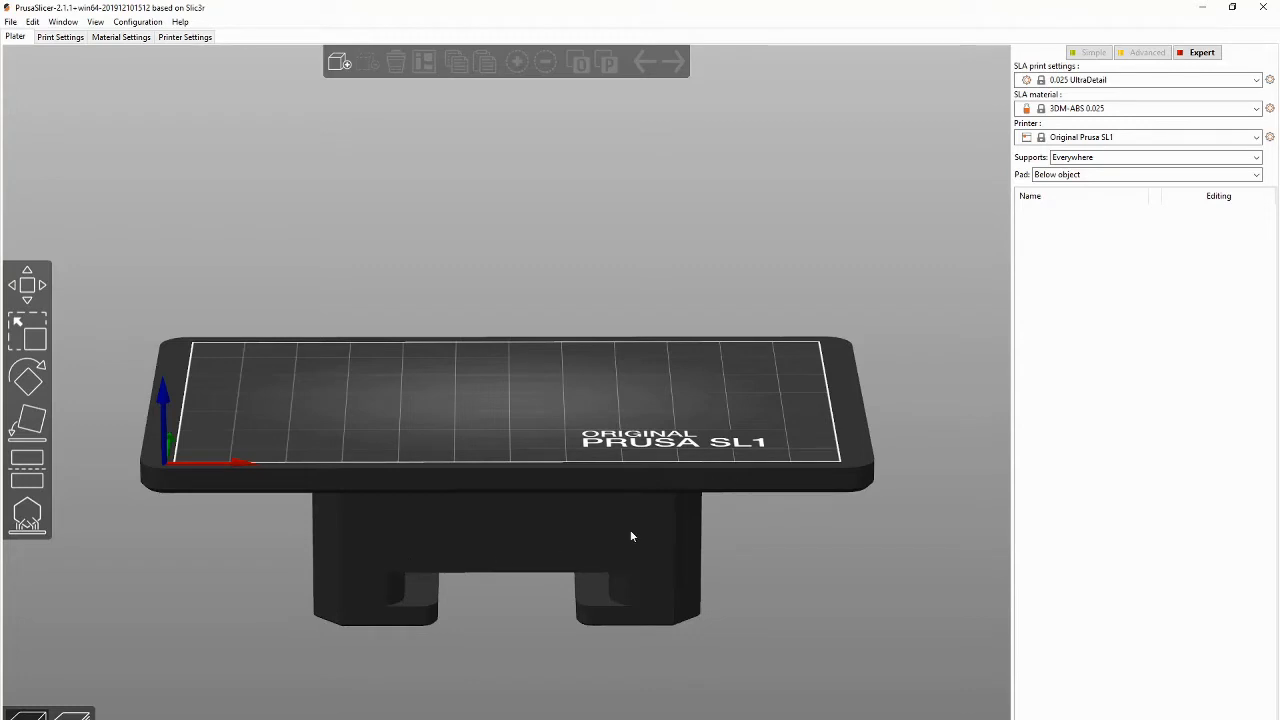
pyautogui.click(10, 21)
pyautogui.moveTo(68, 121)
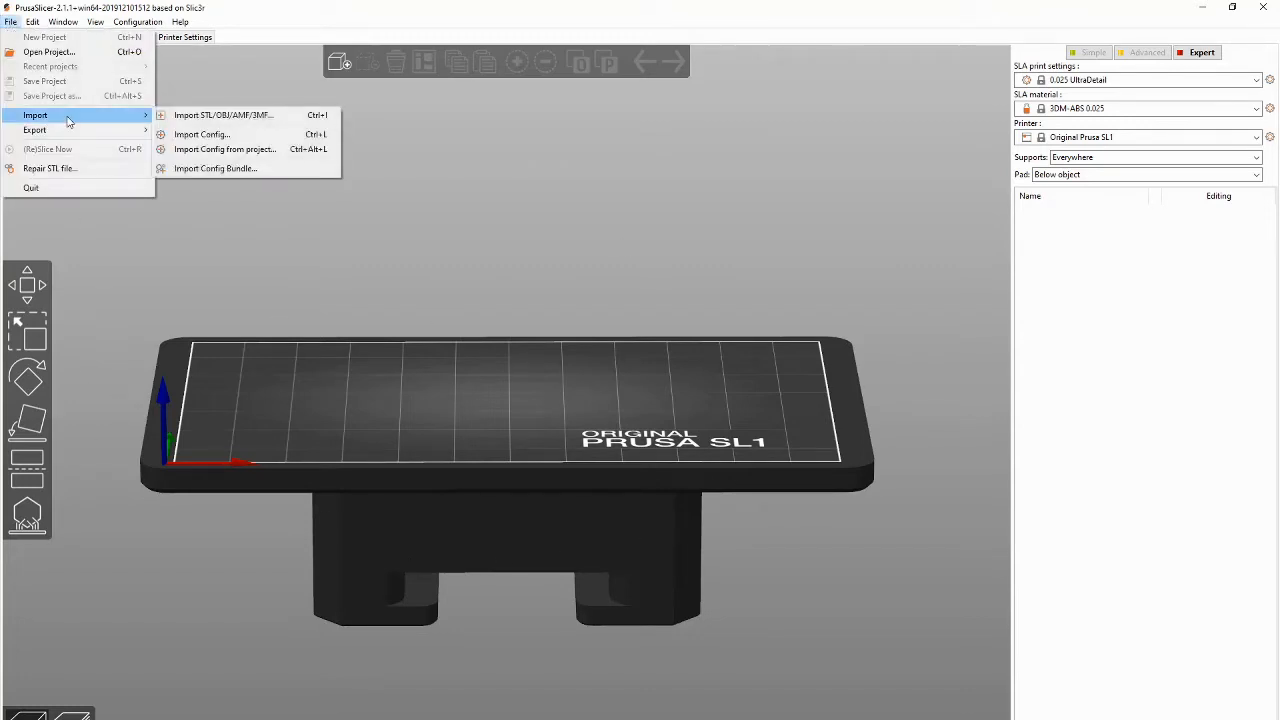
pyautogui.click(276, 117)
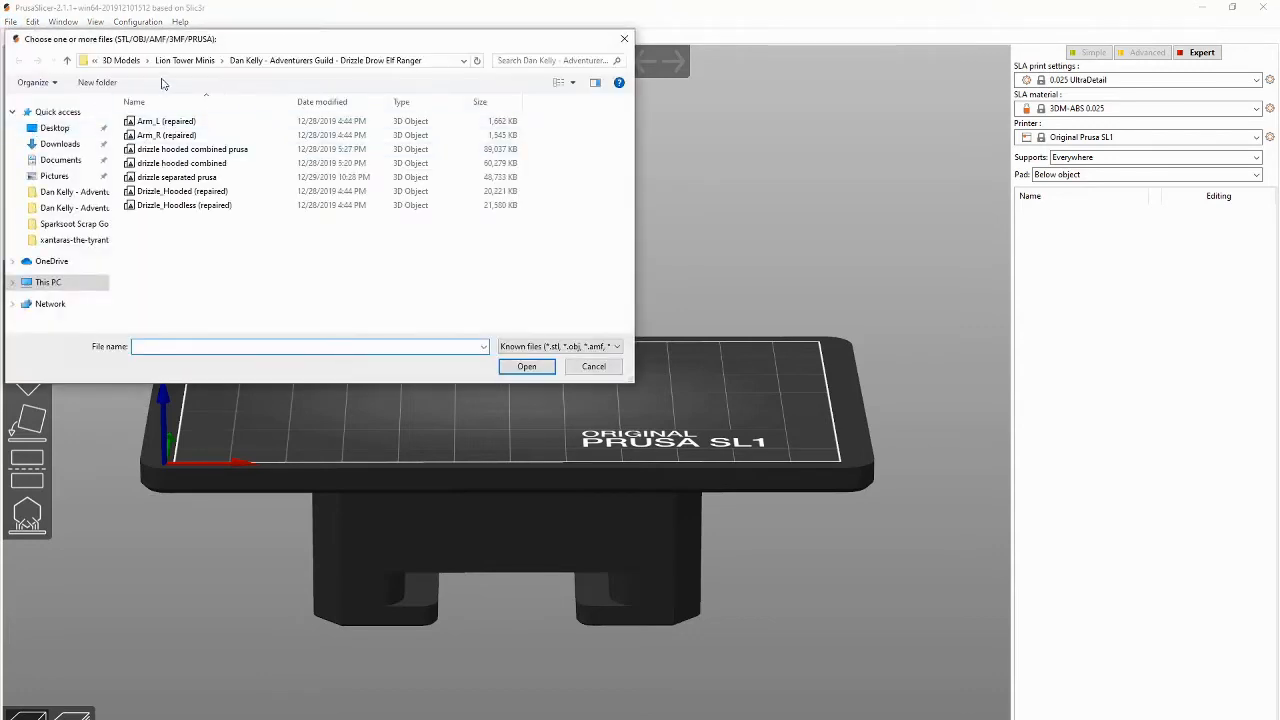
pyautogui.click(121, 61)
pyautogui.doubleClick(163, 121)
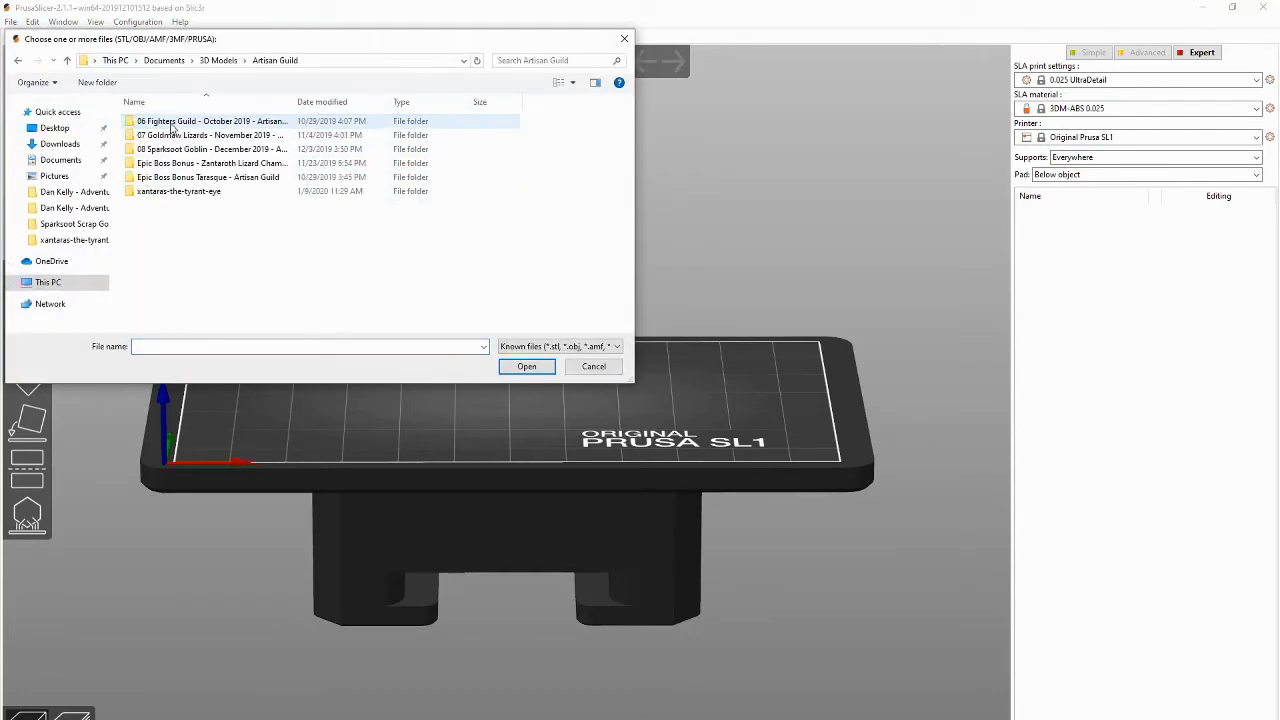
pyautogui.doubleClick(175, 191)
pyautogui.click(184, 121)
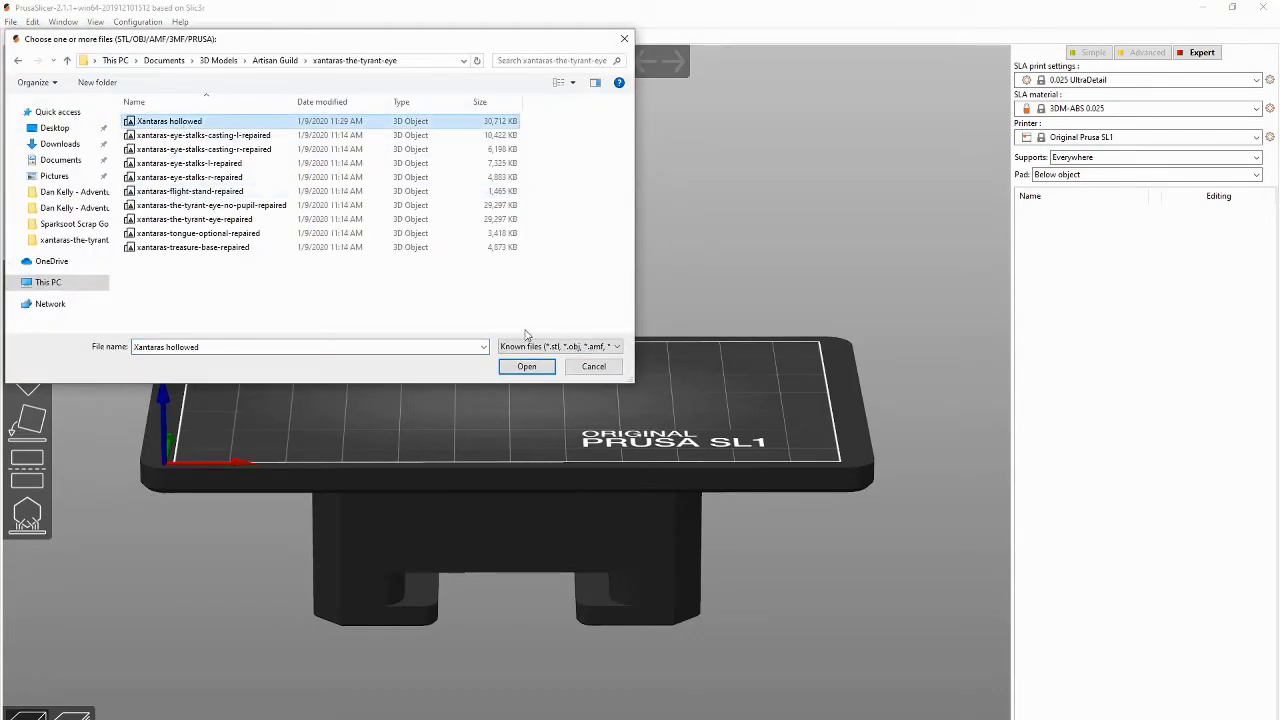
pyautogui.click(526, 366)
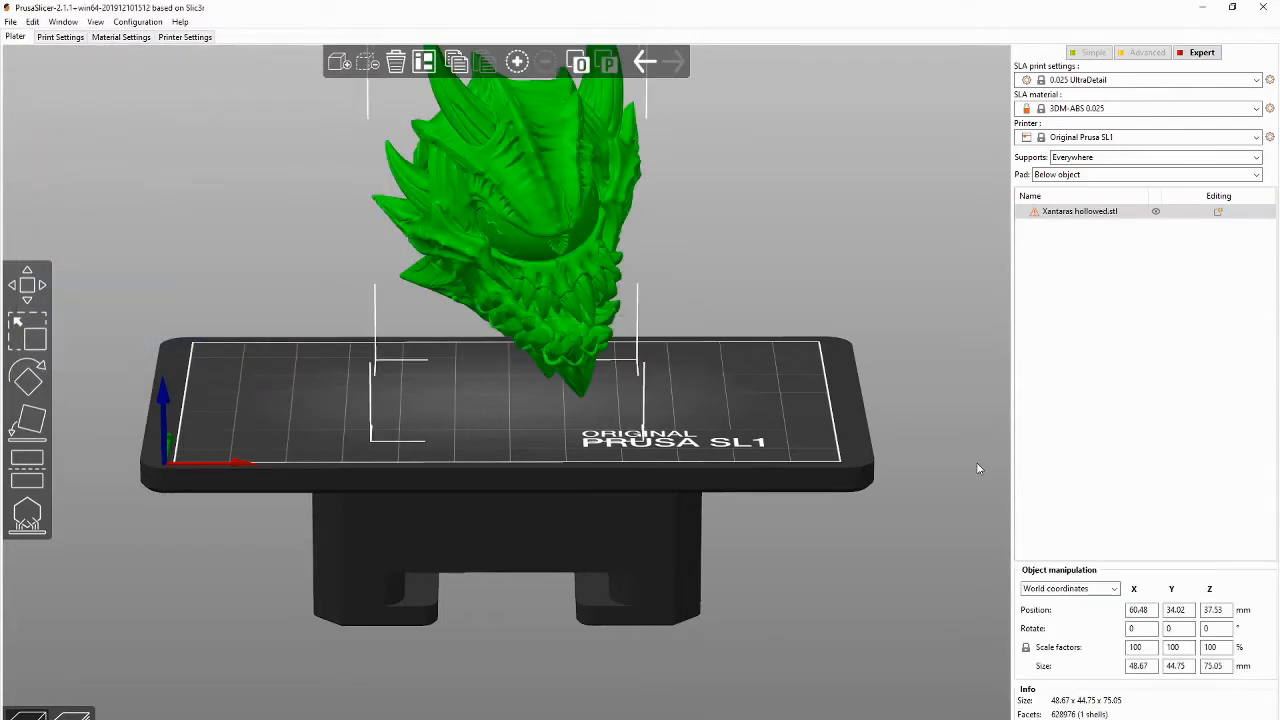
# Step: Rotate the head about the X axis until its lower jaw lies roughly parallel to the plate, and turn it slightly about the vertical axis
pyautogui.moveTo(552, 544); pyautogui.dragTo(456, 667)
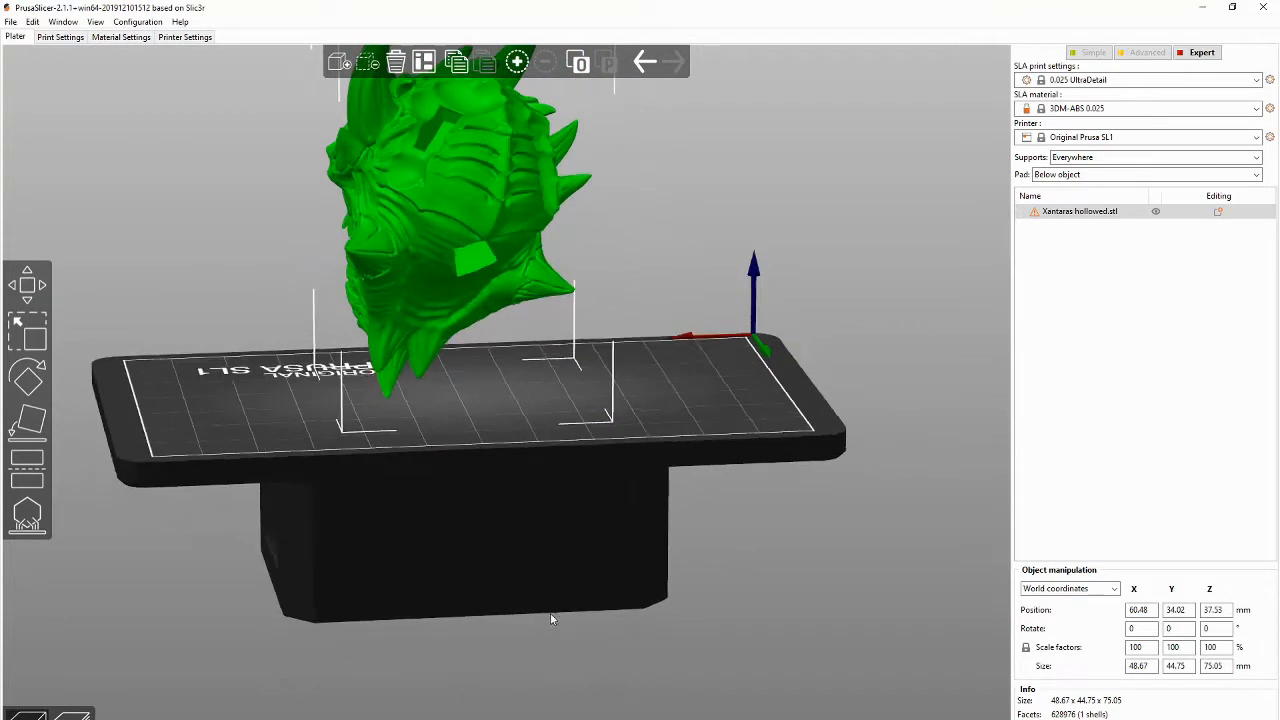
pyautogui.scroll(-2, 555, 612)
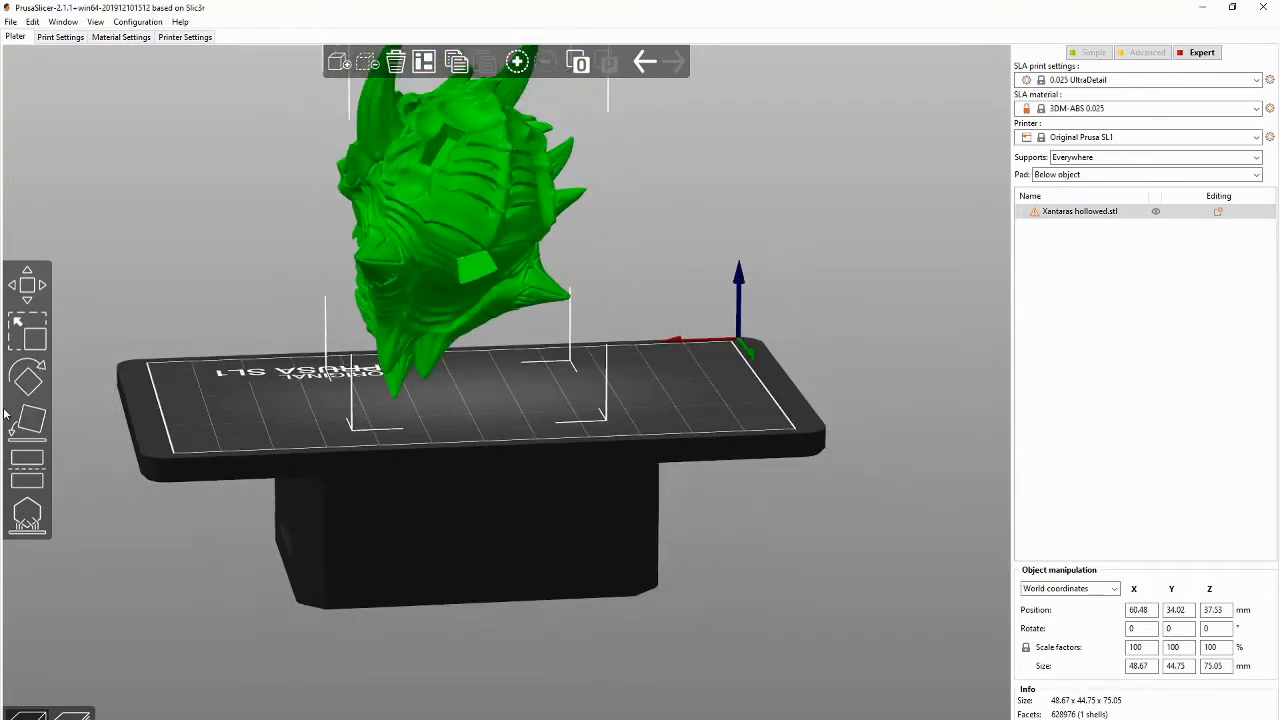
pyautogui.click(28, 378)
pyautogui.moveTo(390, 598); pyautogui.dragTo(473, 597)
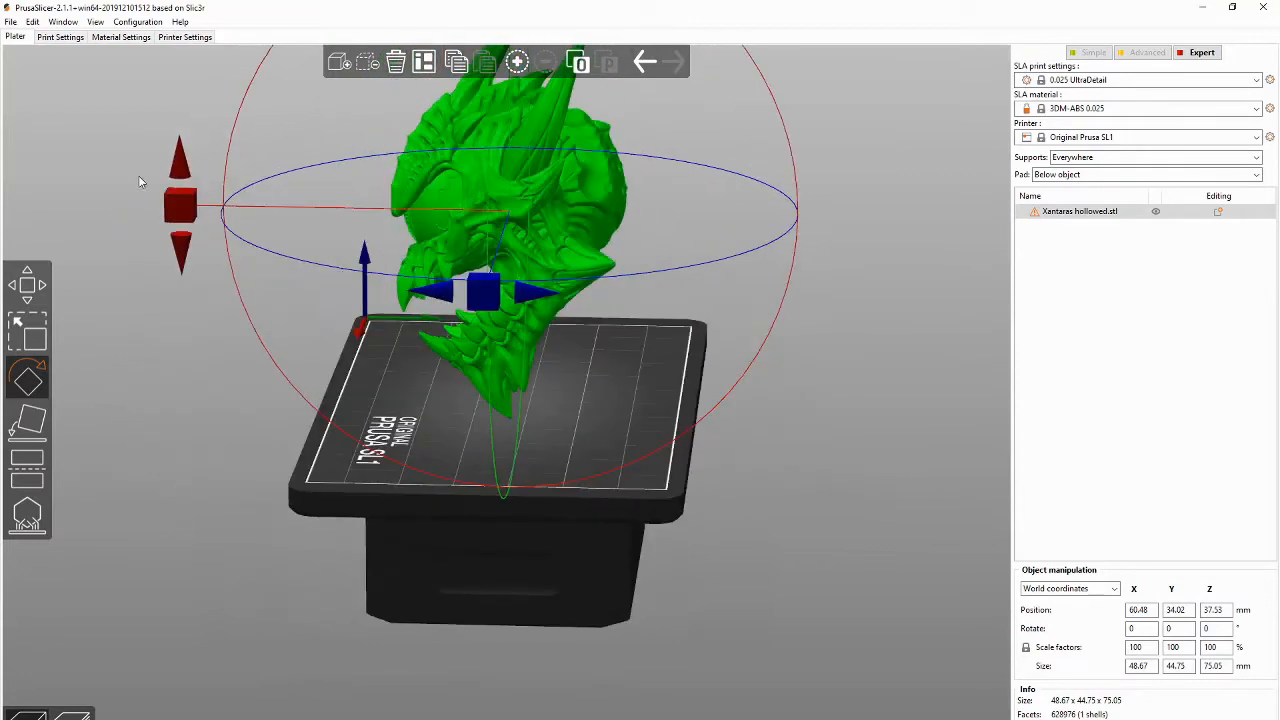
pyautogui.moveTo(140, 181); pyautogui.dragTo(384, 40)
pyautogui.moveTo(900, 491); pyautogui.dragTo(830, 478, button='right')
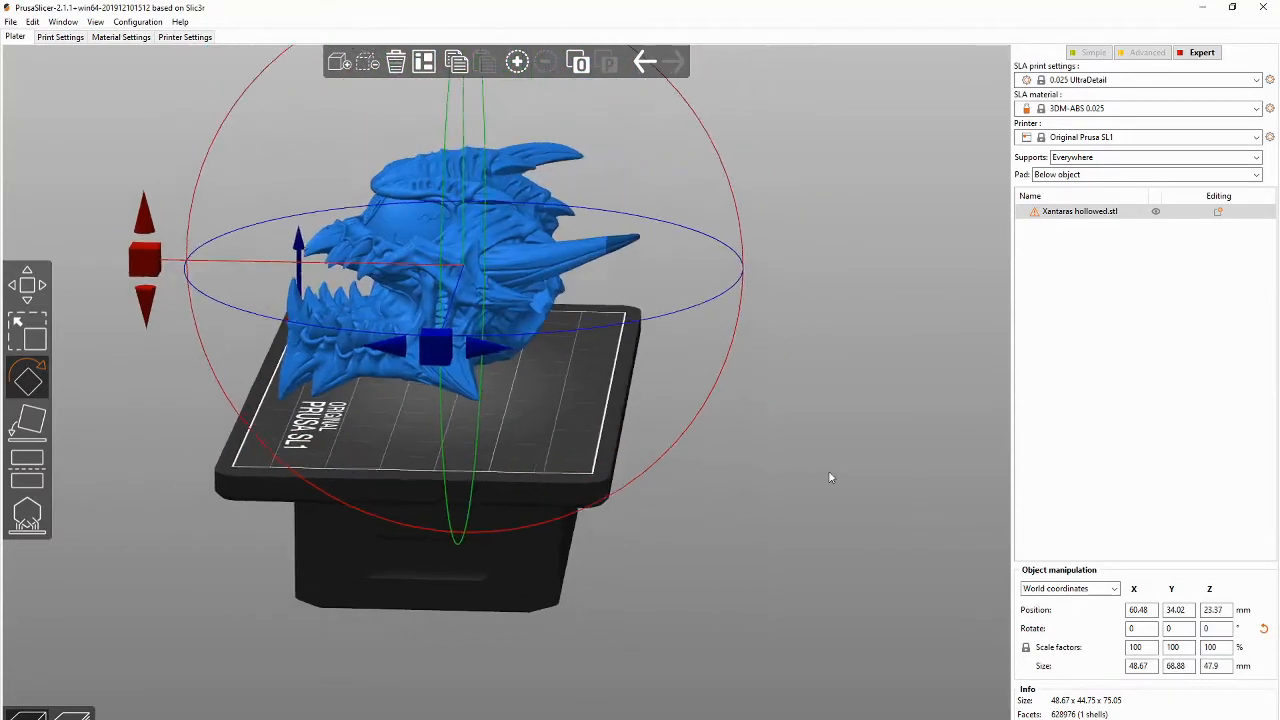
pyautogui.moveTo(829, 478); pyautogui.dragTo(643, 414)
pyautogui.moveTo(162, 193); pyautogui.dragTo(415, 287)
pyautogui.moveTo(650, 588); pyautogui.dragTo(673, 566)
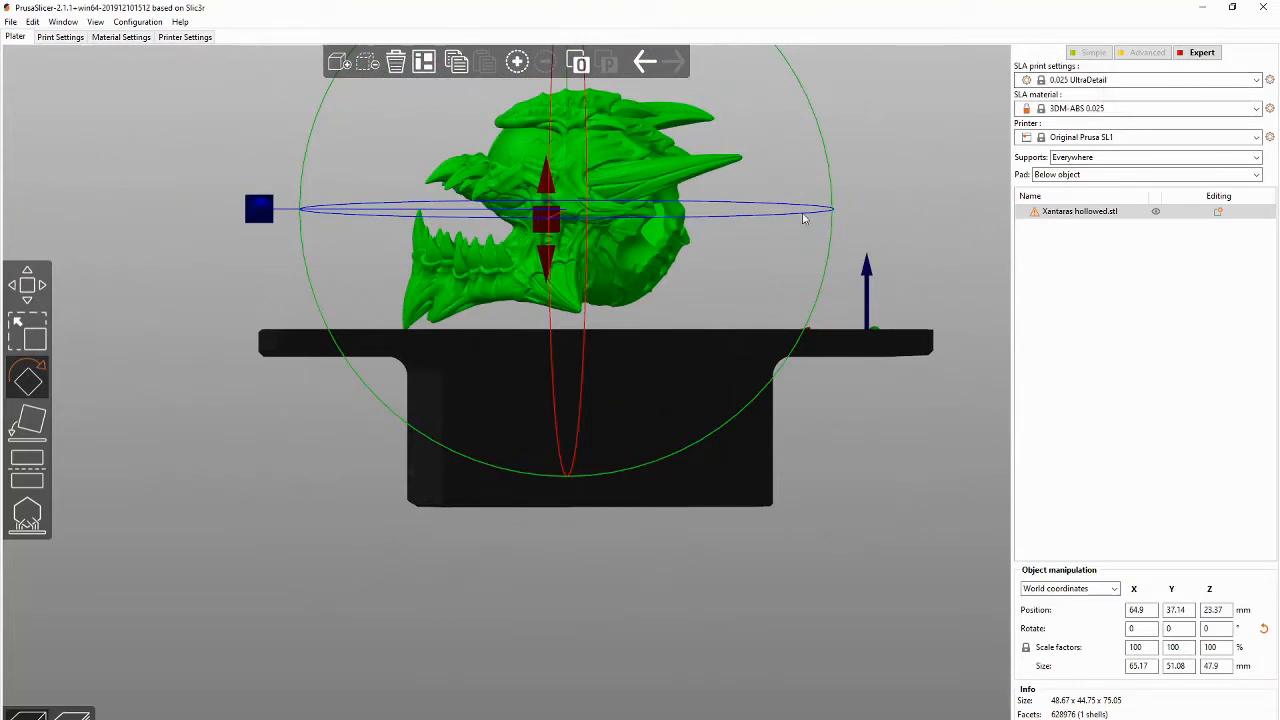
# Step: Keep the 0.025 UltraDetail print settings and auto-generate SLA support points with 1 mm minimal distance and 100 % density for the head
pyautogui.click(1256, 80)
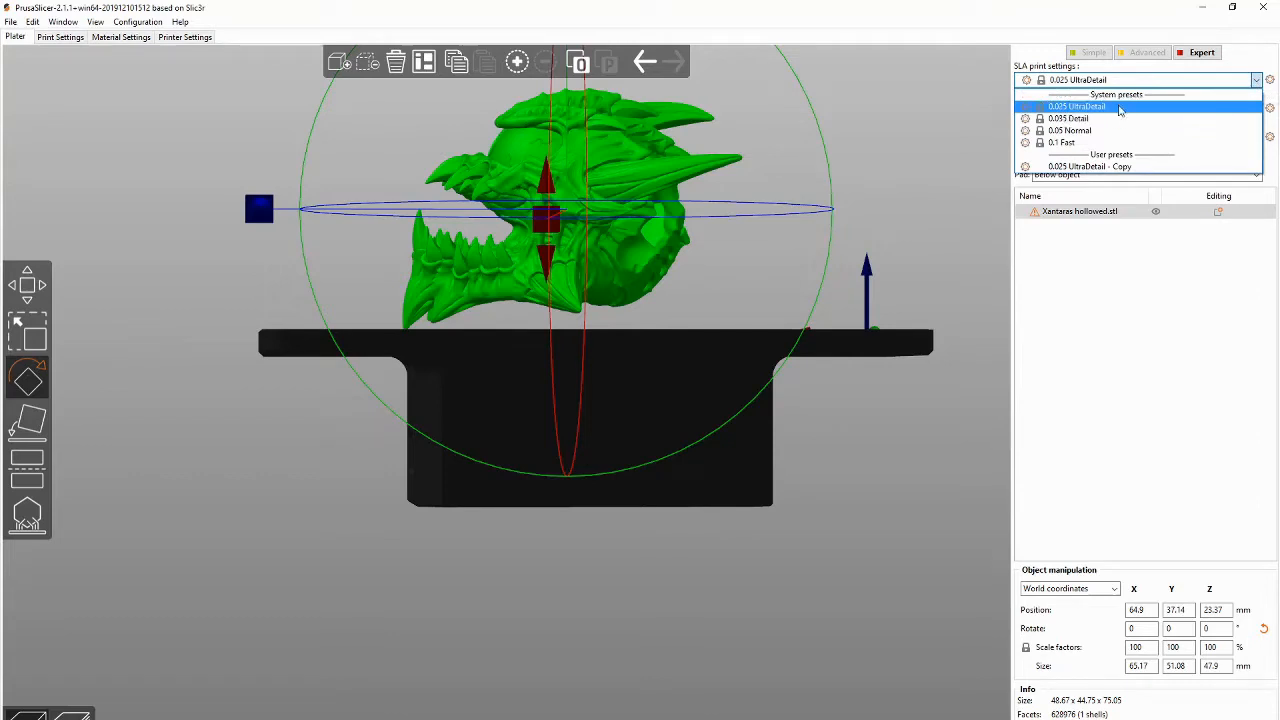
pyautogui.click(1119, 108)
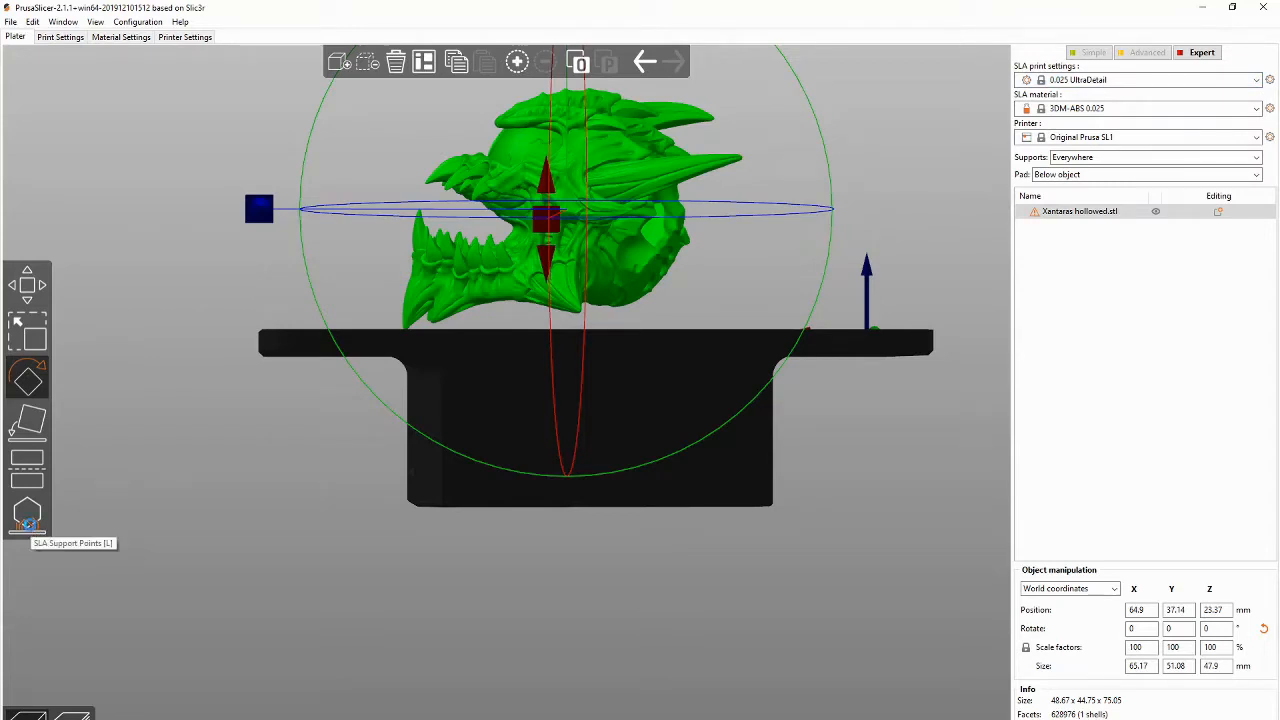
pyautogui.click(24, 521)
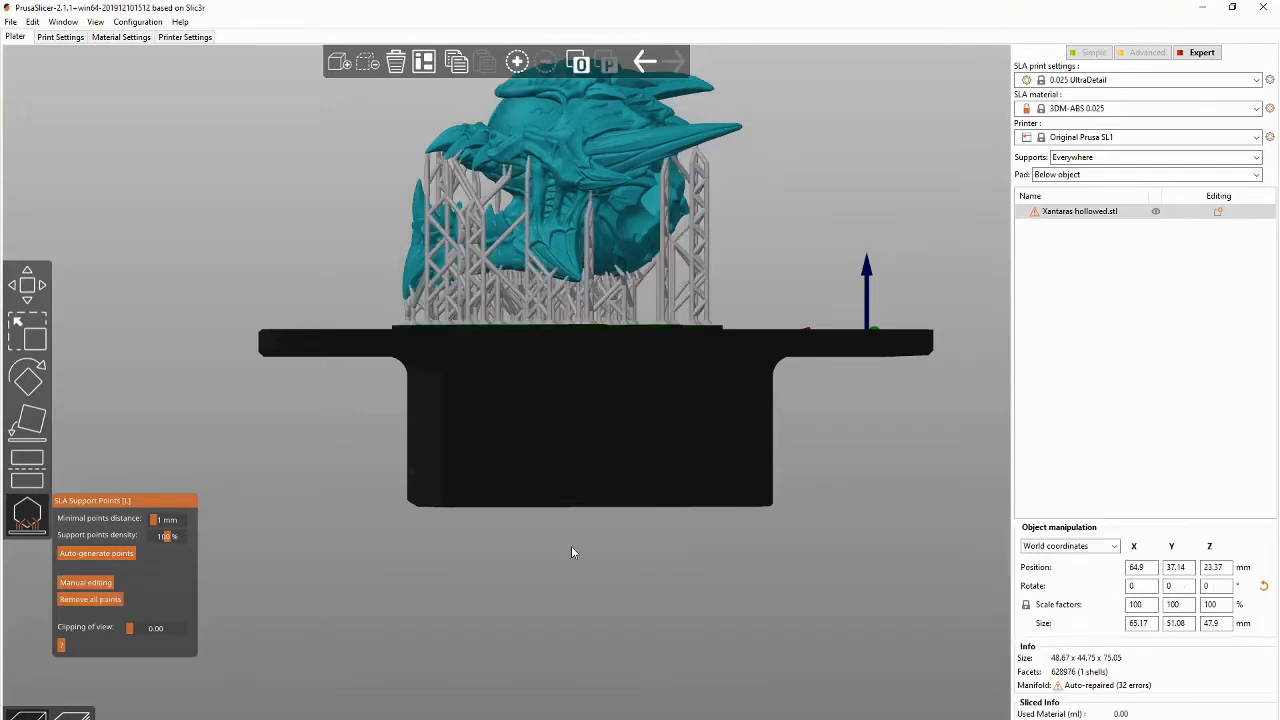
pyautogui.moveTo(443, 603); pyautogui.dragTo(365, 578)
# Step: Edit the support points manually, adding points with a 0.4 head diameter to the horns while checking the head from all sides
pyautogui.click(86, 598)
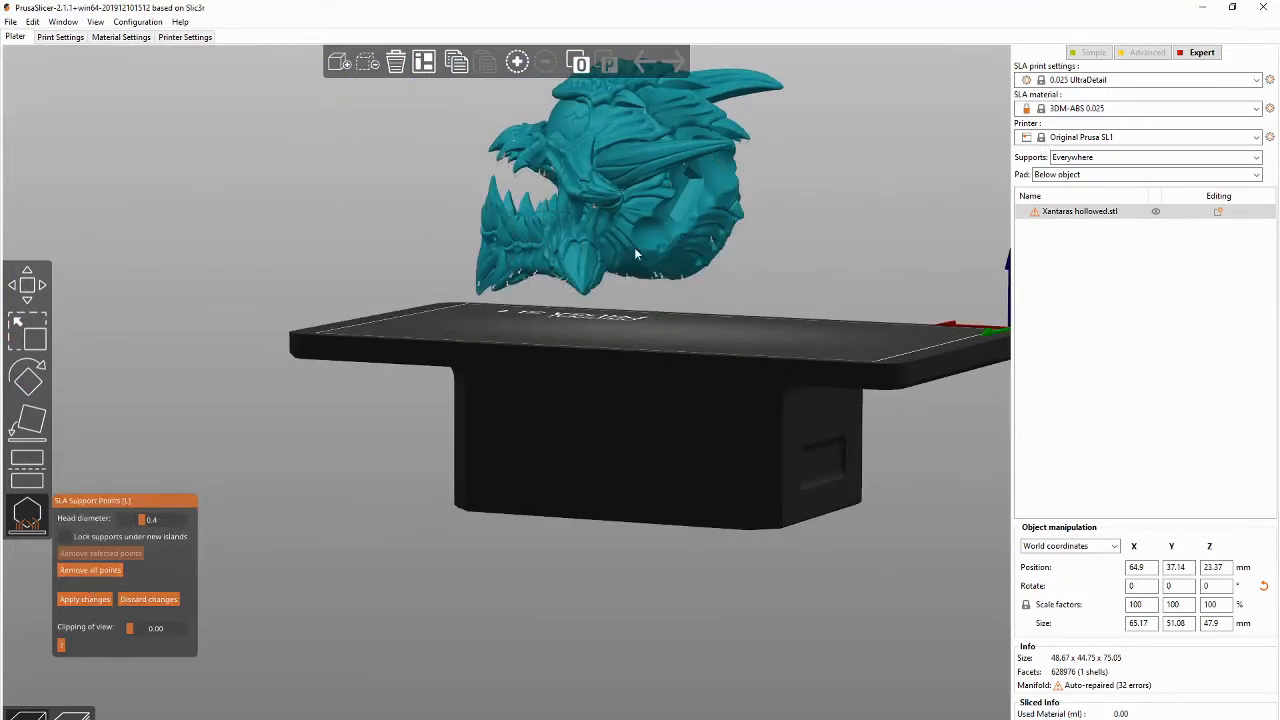
pyautogui.moveTo(822, 270); pyautogui.dragTo(778, 268)
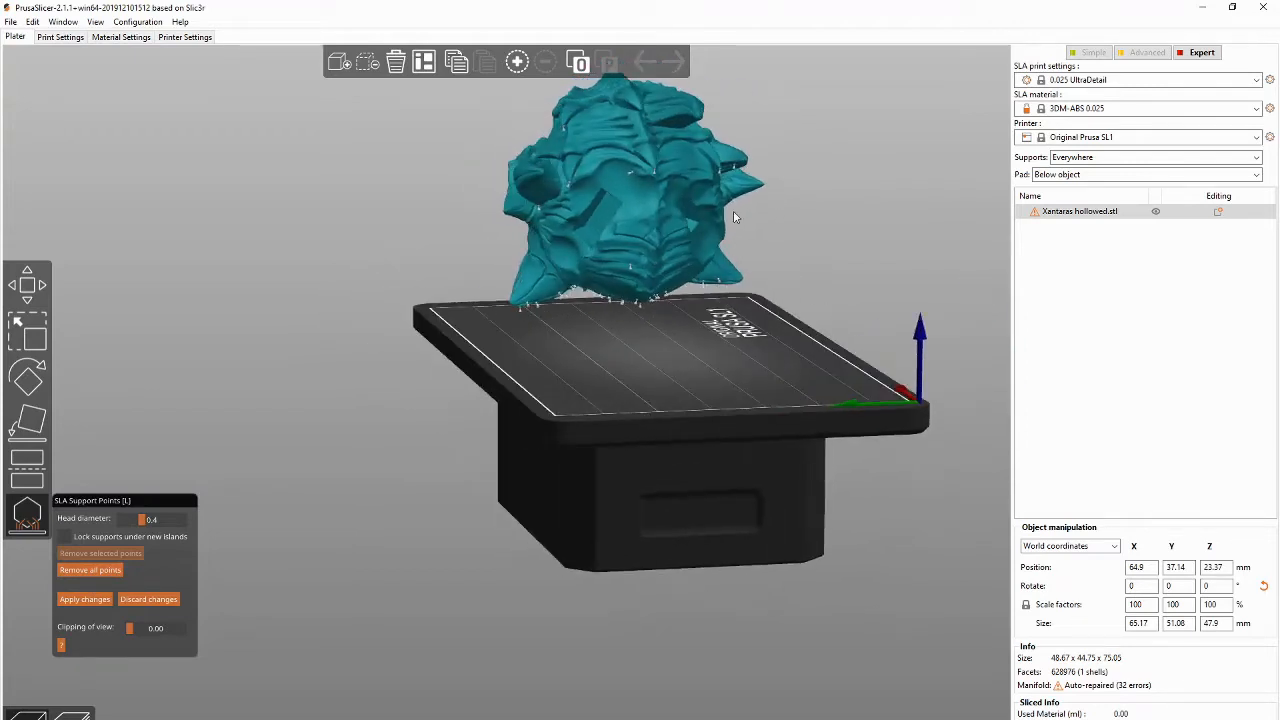
pyautogui.click(543, 179)
pyautogui.moveTo(362, 399); pyautogui.dragTo(517, 329)
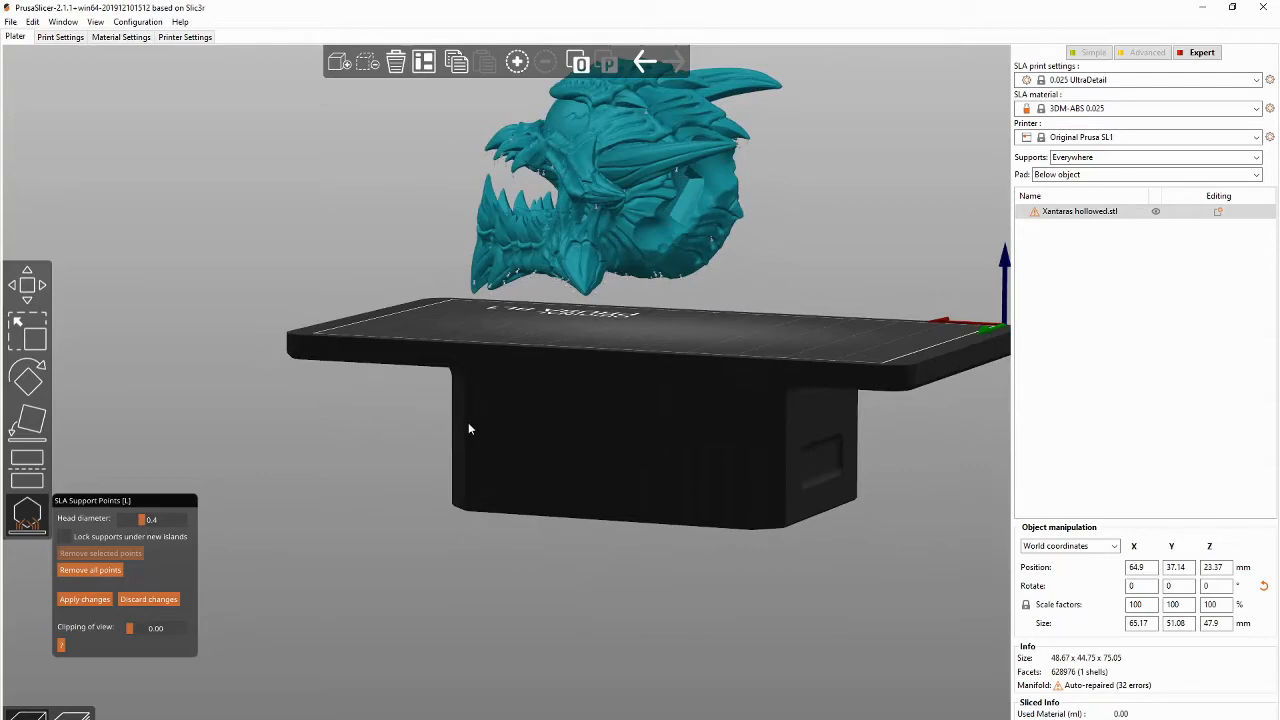
pyautogui.moveTo(468, 422); pyautogui.dragTo(717, 420)
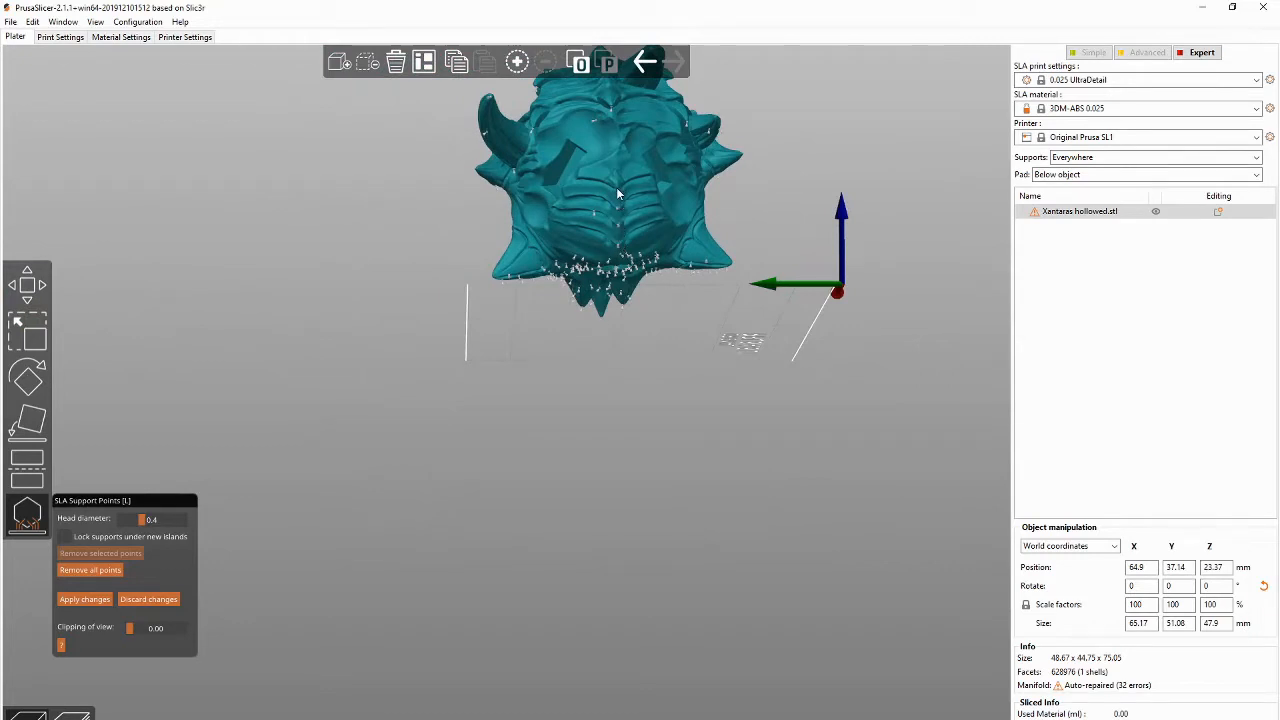
pyautogui.moveTo(684, 466); pyautogui.dragTo(540, 229)
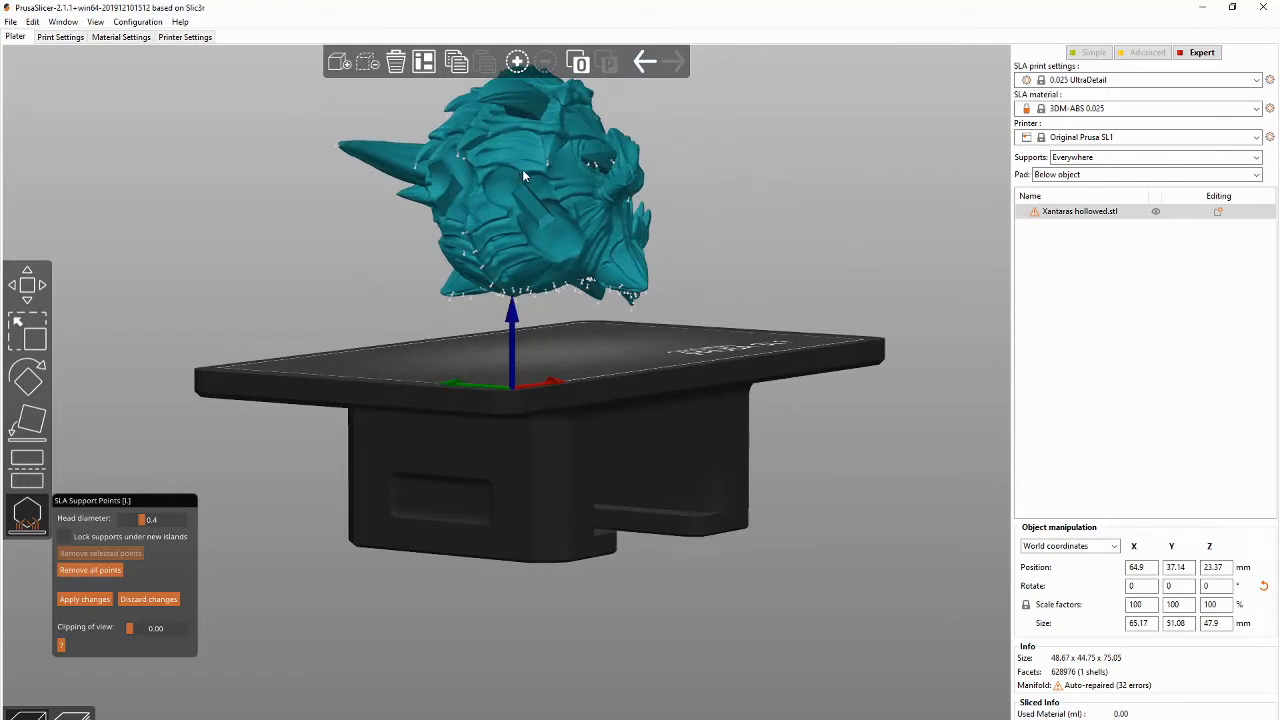
pyautogui.moveTo(521, 177); pyautogui.dragTo(632, 530)
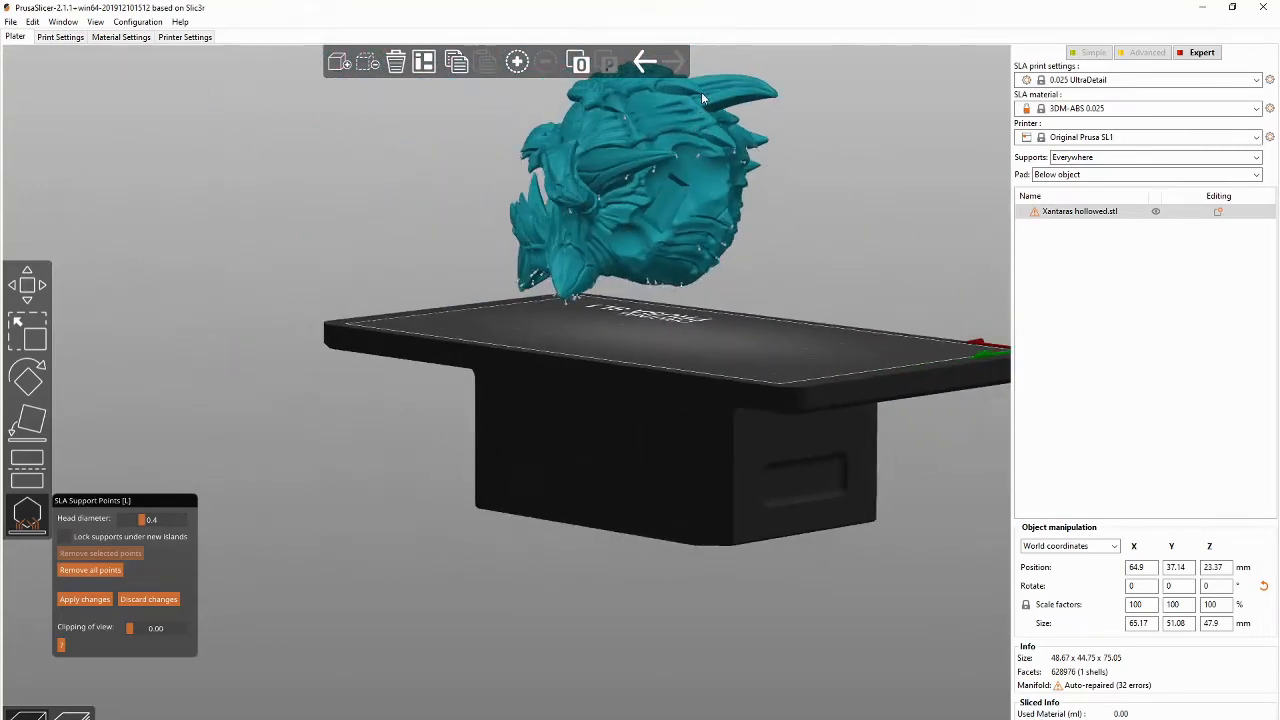
pyautogui.moveTo(701, 92); pyautogui.dragTo(591, 389)
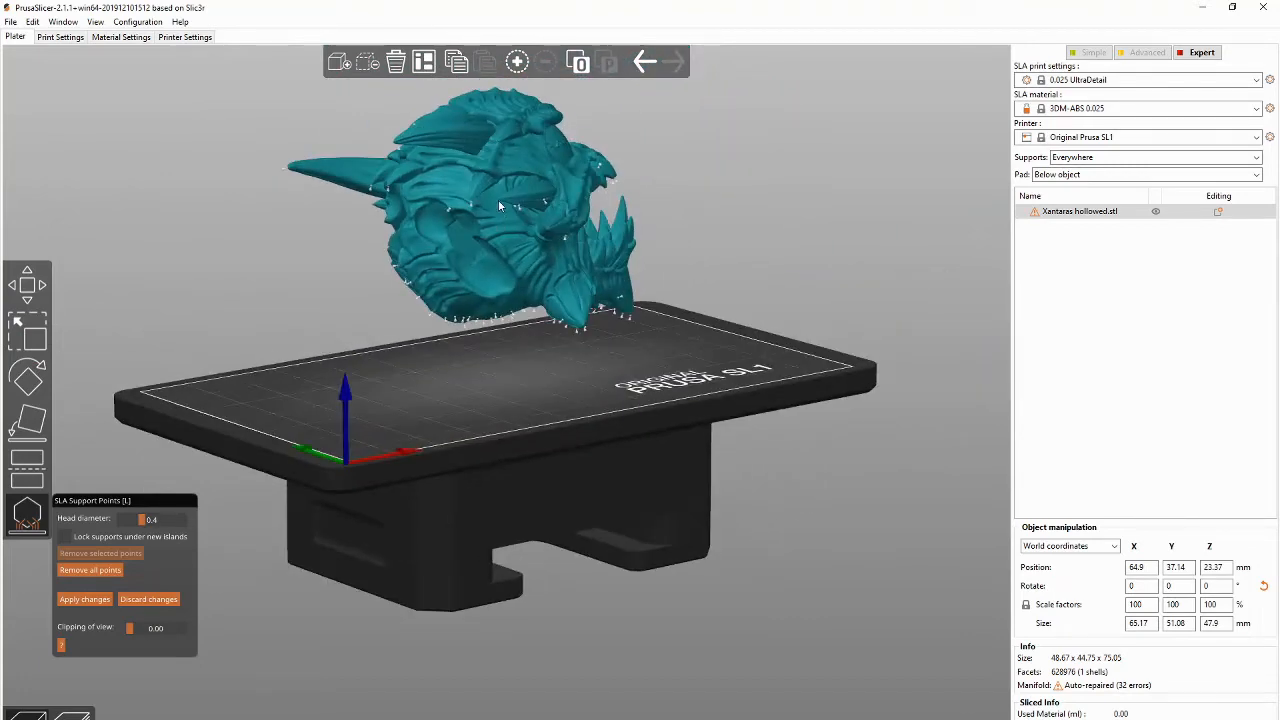
pyautogui.moveTo(333, 505); pyautogui.dragTo(344, 538)
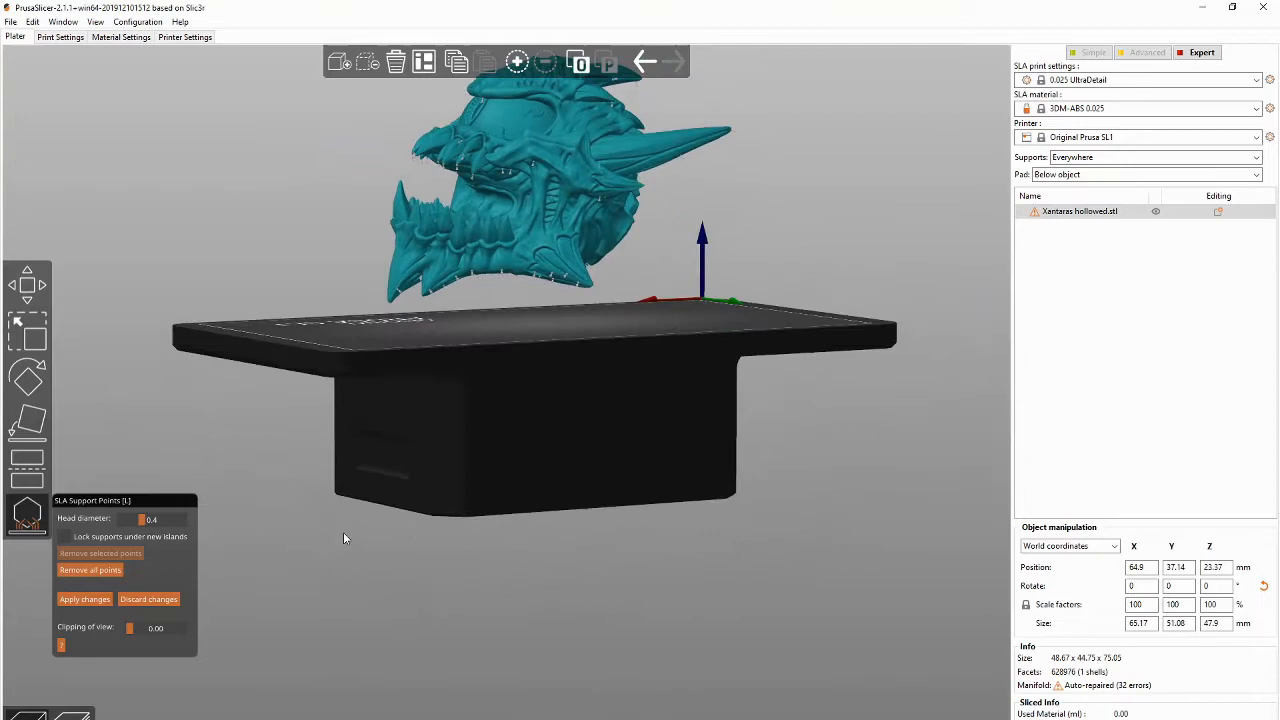
# Step: Apply the support point changes and inspect the regenerated supports around the head
pyautogui.click(82, 599)
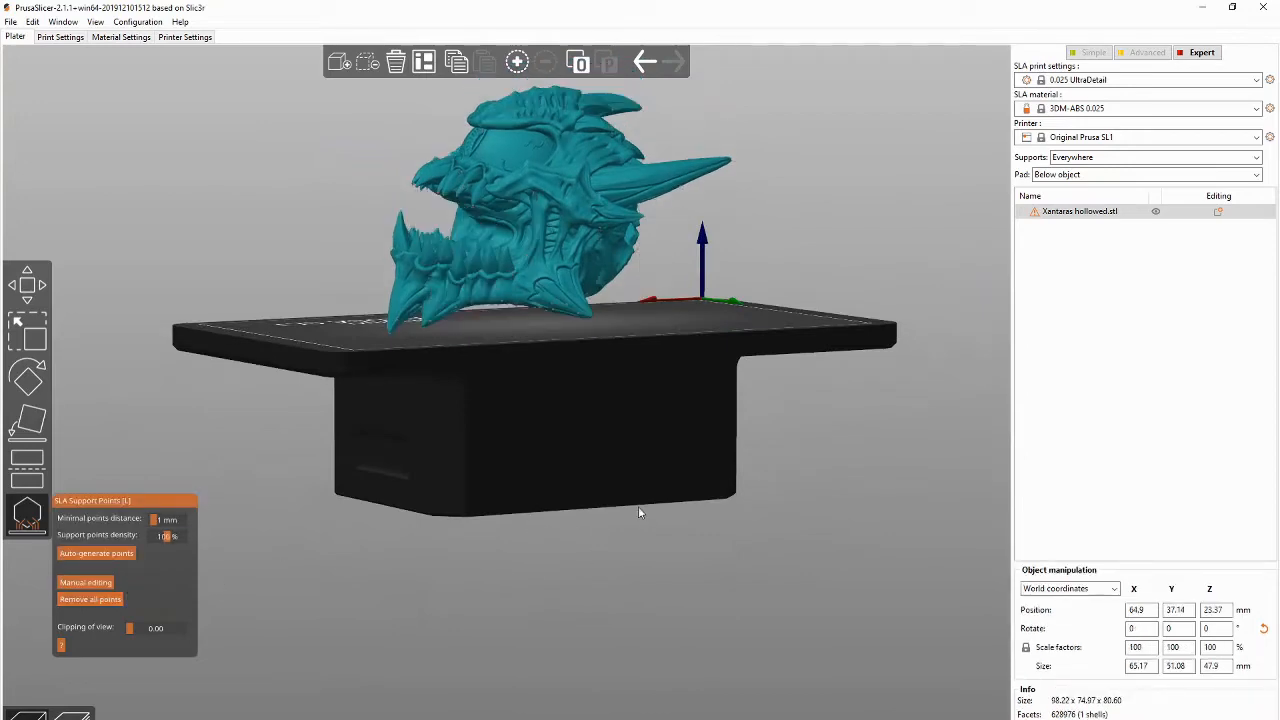
pyautogui.moveTo(694, 563); pyautogui.dragTo(690, 620)
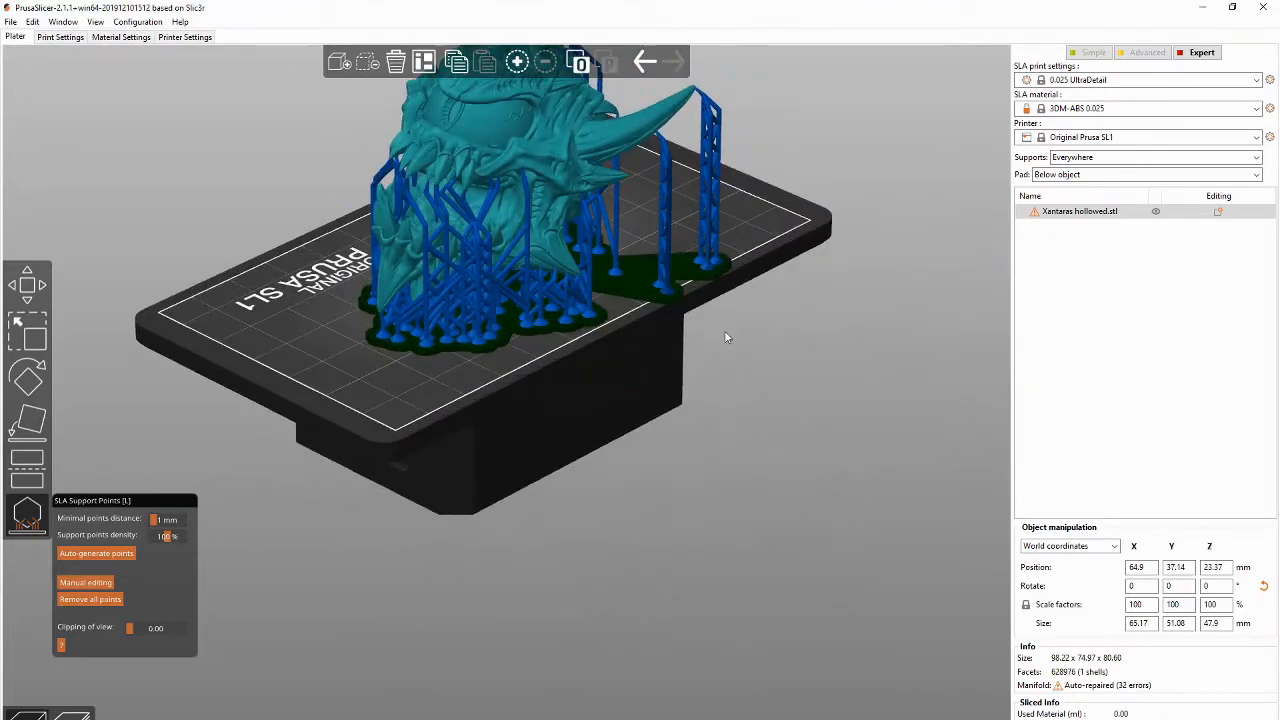
pyautogui.moveTo(726, 337); pyautogui.dragTo(724, 498)
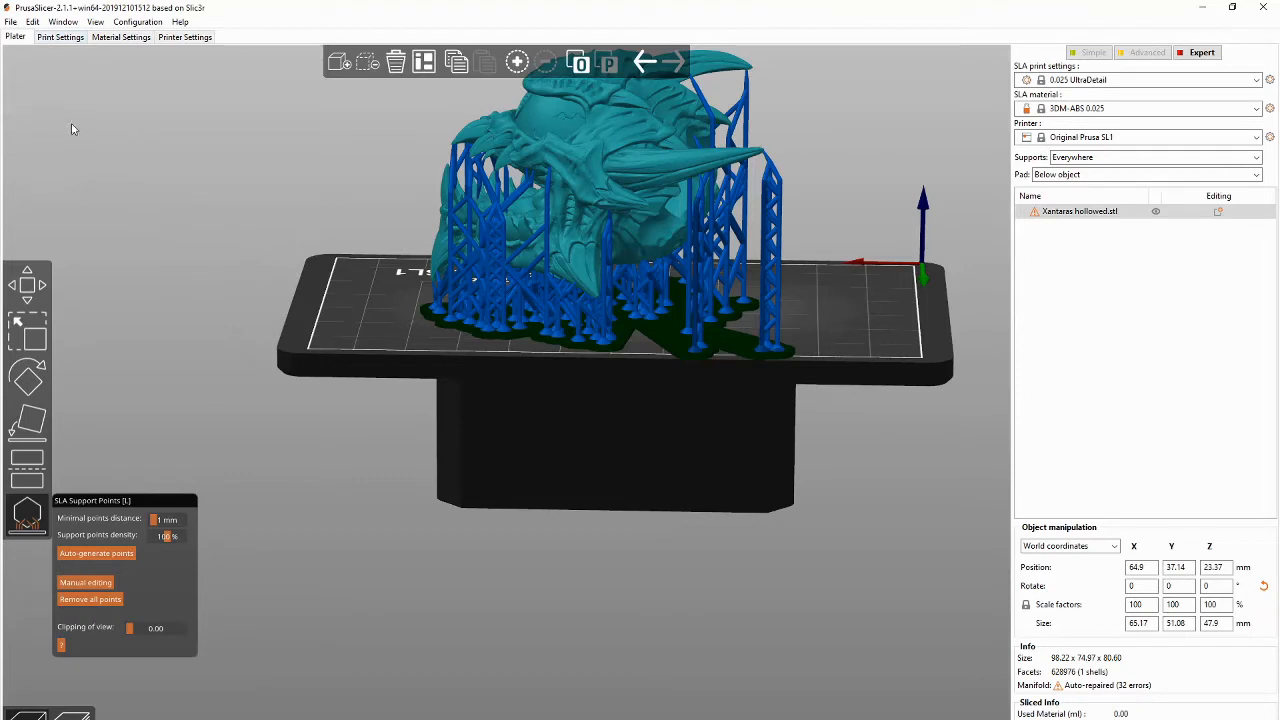
# Step: Export the plate as an STL including supports, named "Xantaras hollowed Prusa", into the xantaras-the-tyrant-eye folder
pyautogui.click(10, 24)
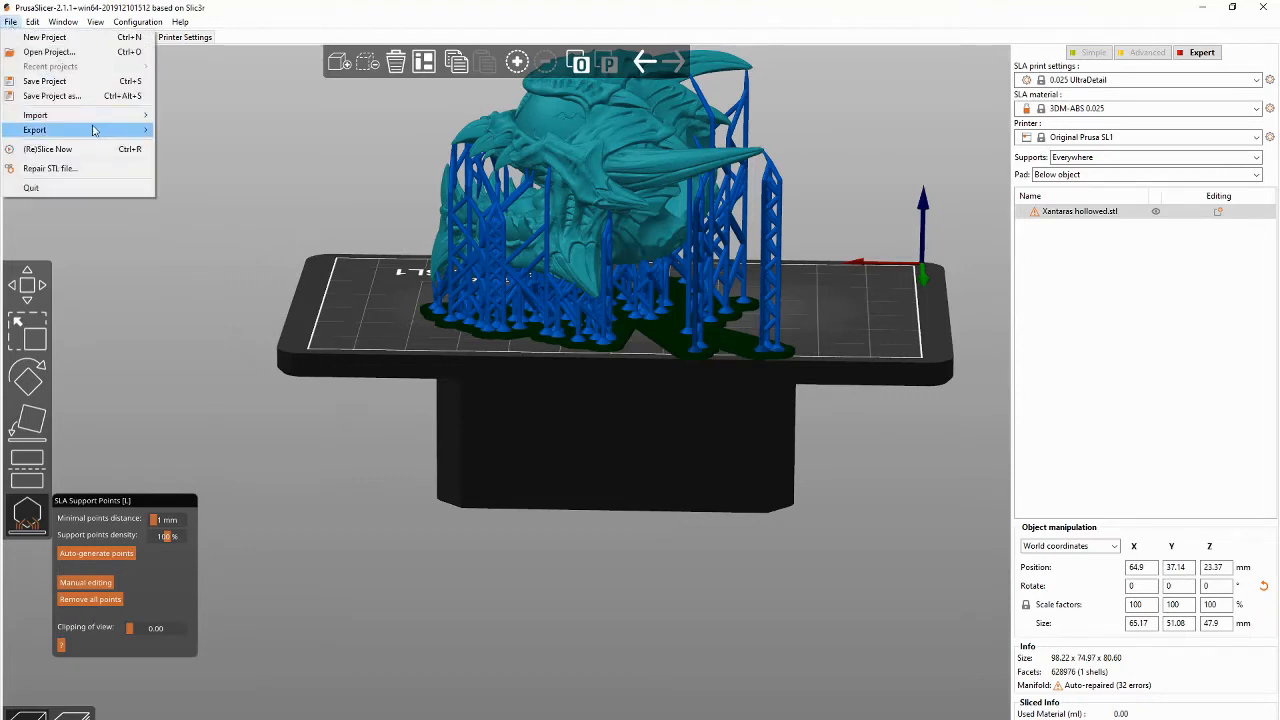
pyautogui.moveTo(110, 130)
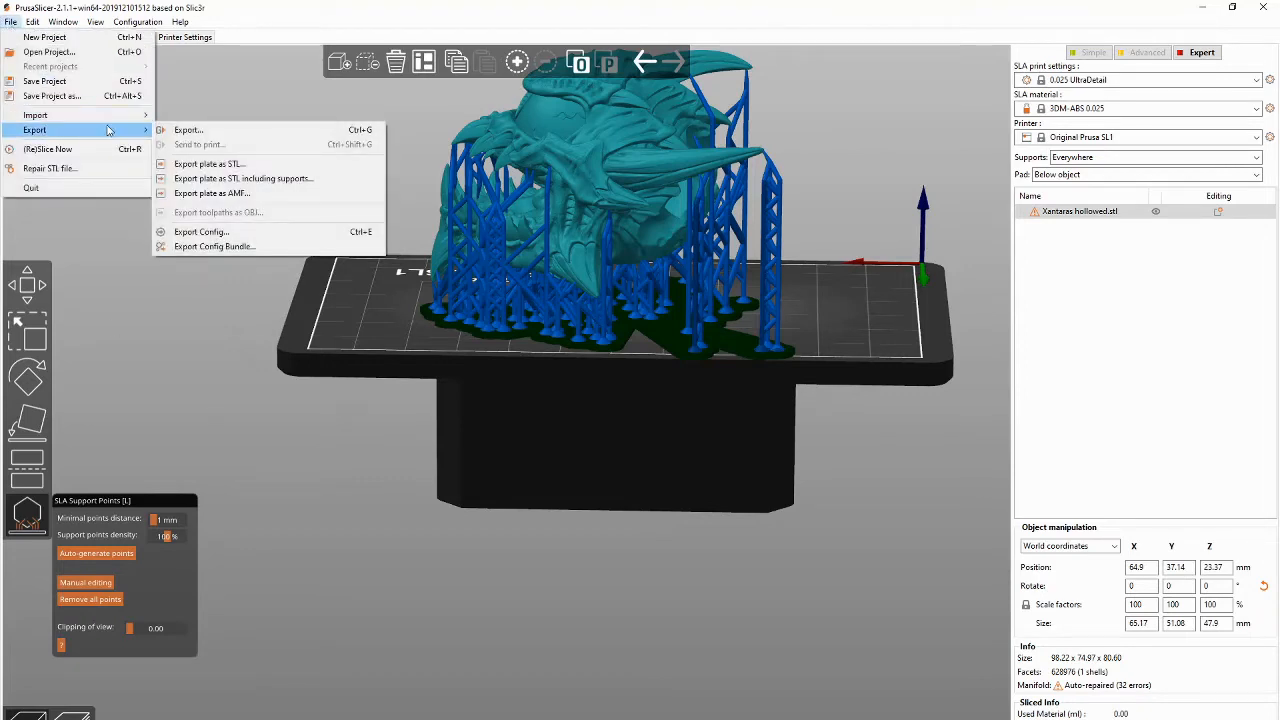
pyautogui.click(267, 181)
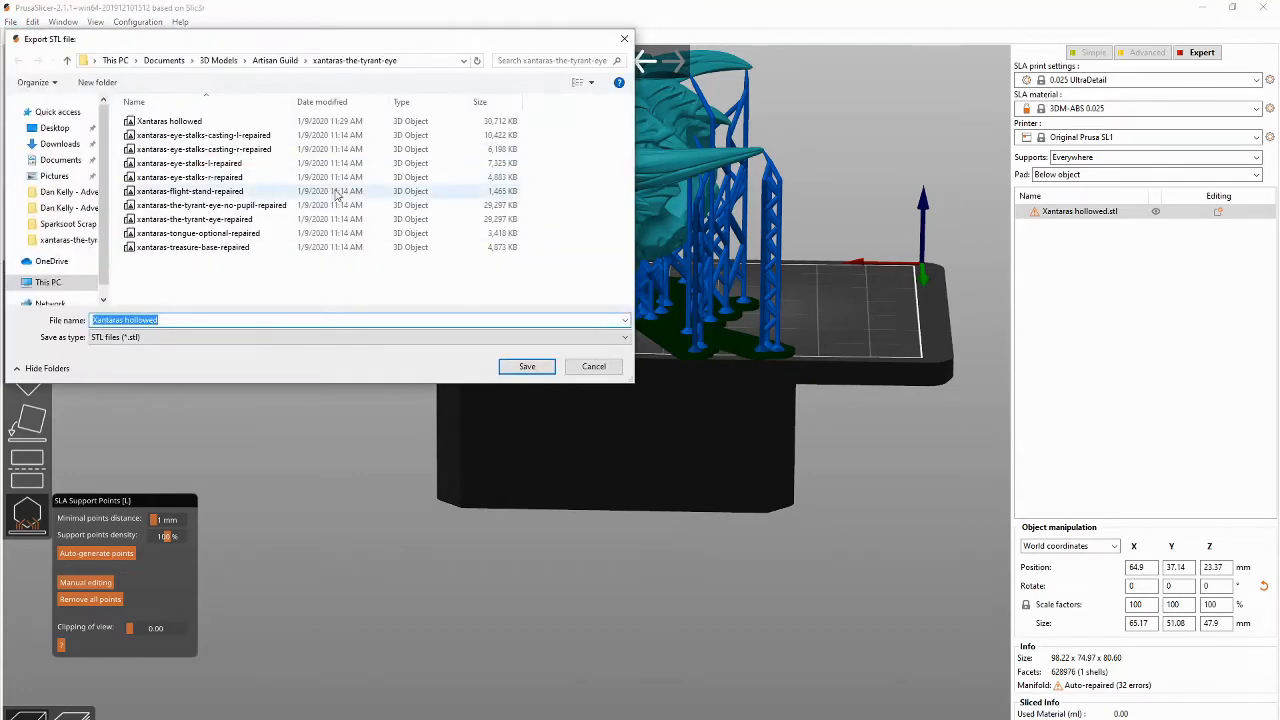
pyautogui.click(188, 319)
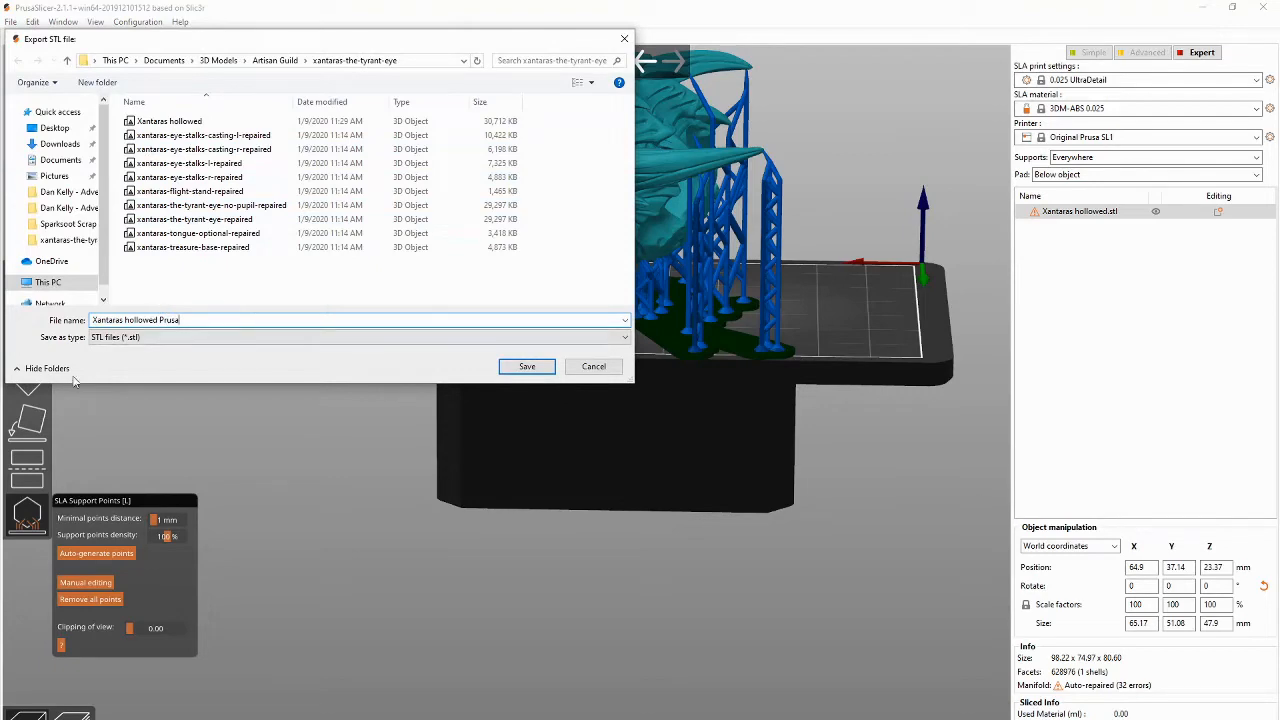
pyautogui.click(524, 367)
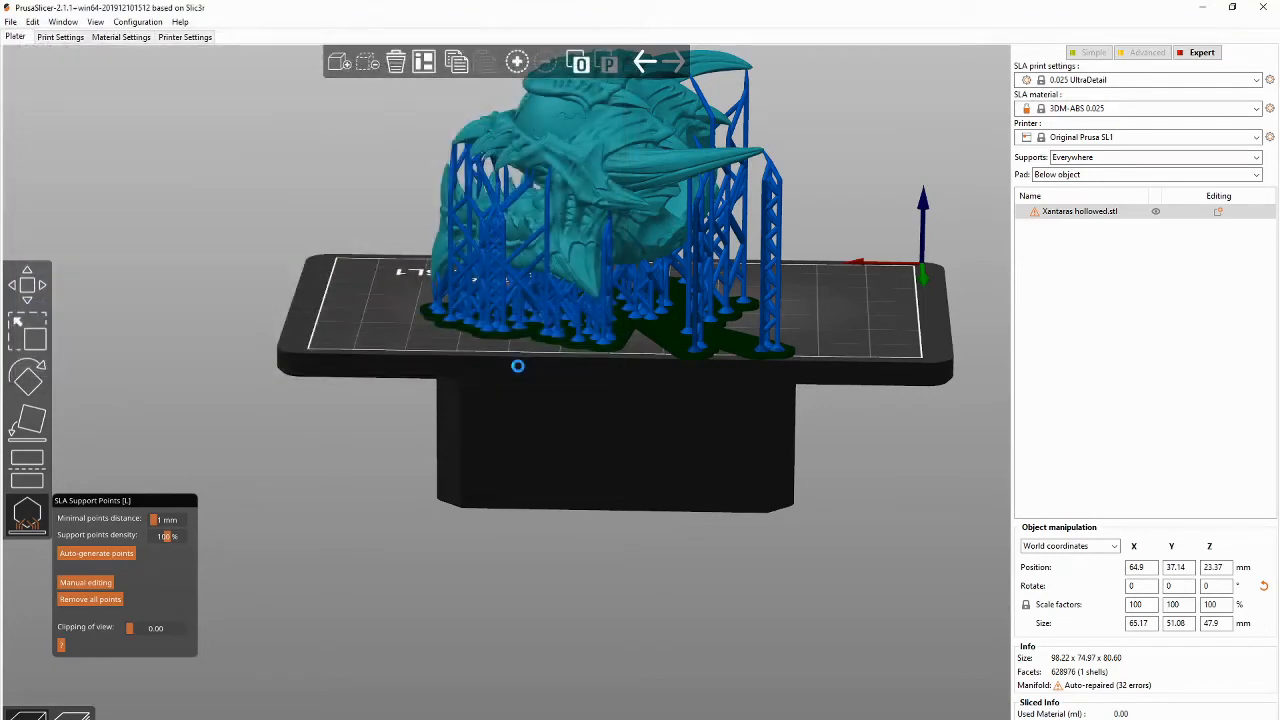
# Step: Remove all objects from the plate and import xantaras-eye-stalks-casting-l-repaired from the xantaras-the-tyrant-eye folder
pyautogui.click(397, 66)
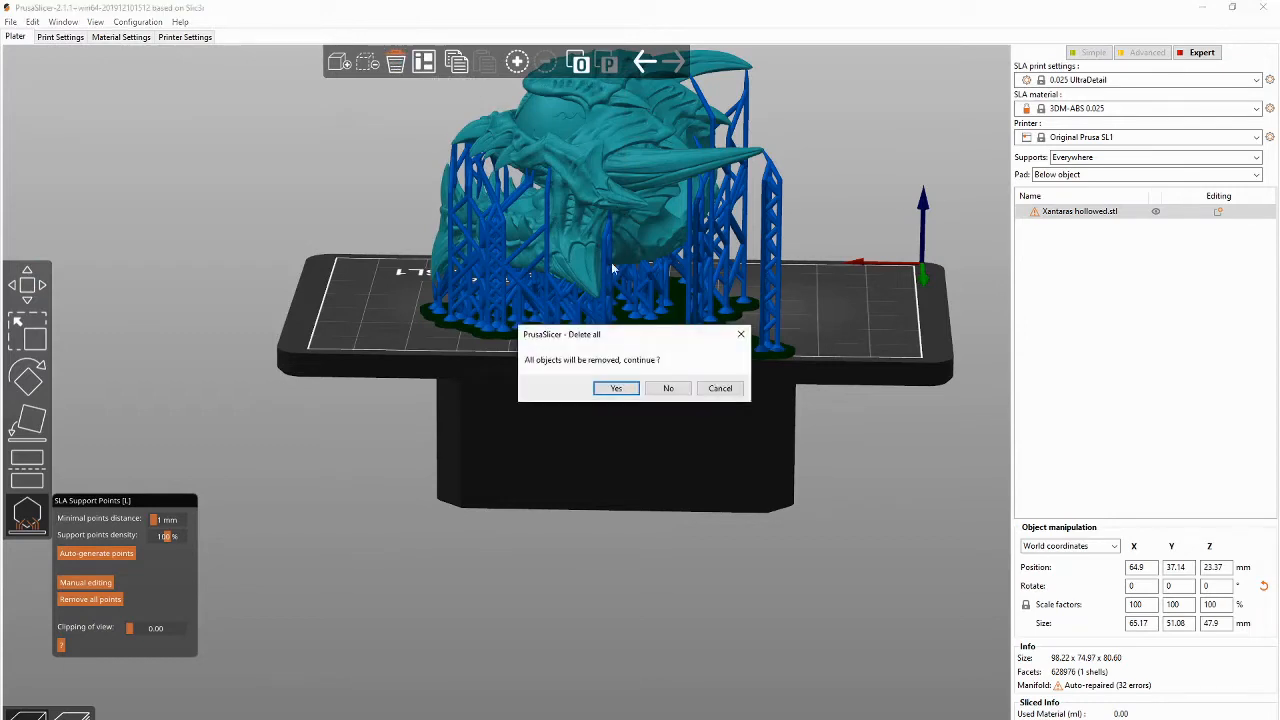
pyautogui.click(613, 390)
pyautogui.click(10, 21)
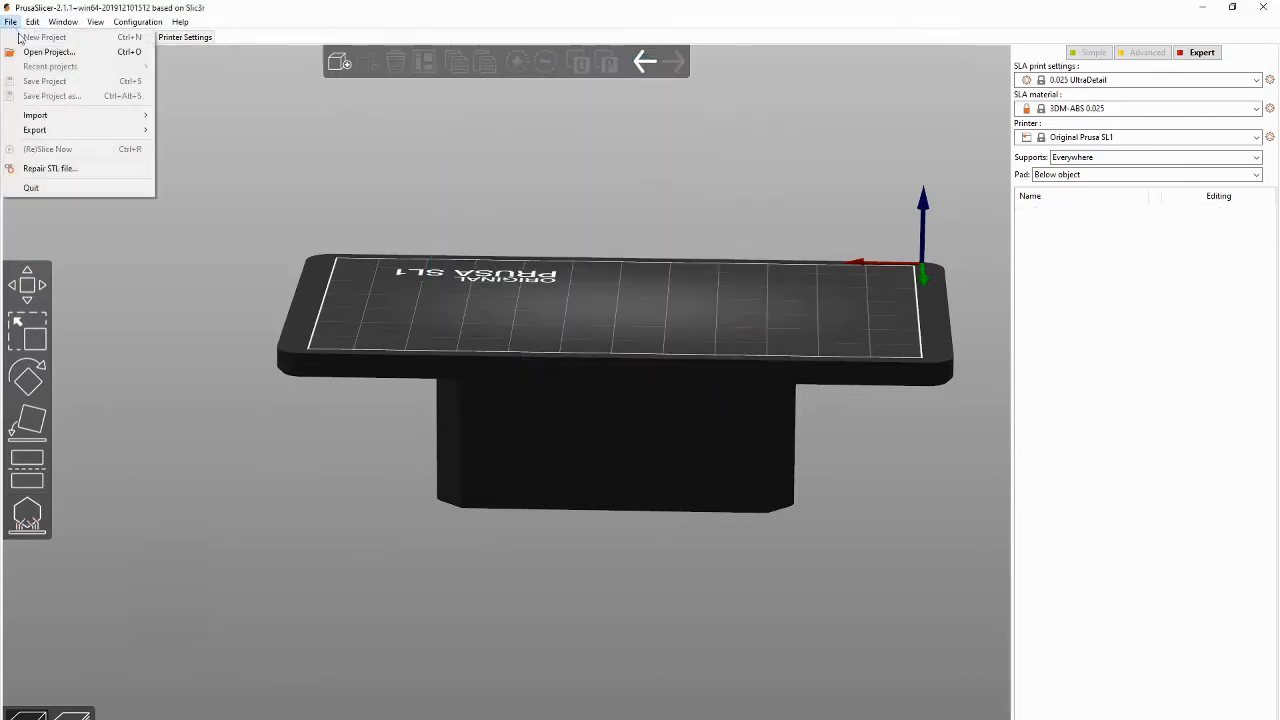
pyautogui.moveTo(68, 114)
pyautogui.click(226, 115)
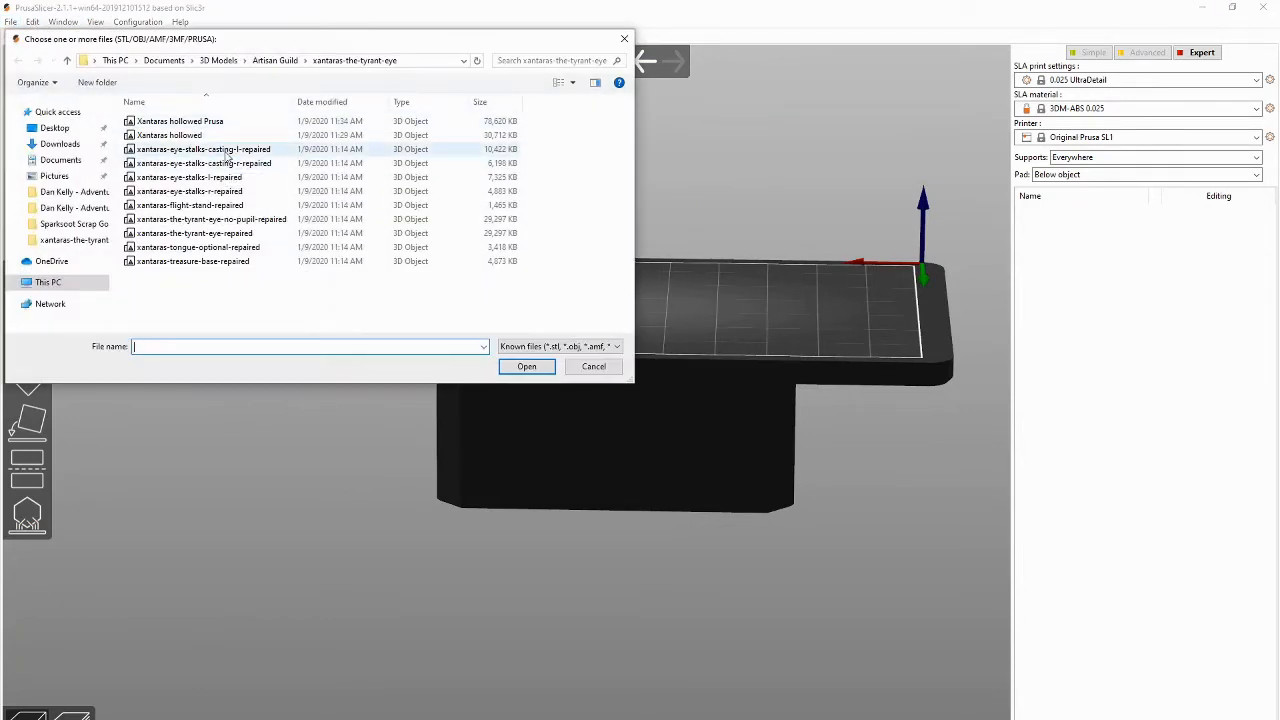
pyautogui.click(228, 150)
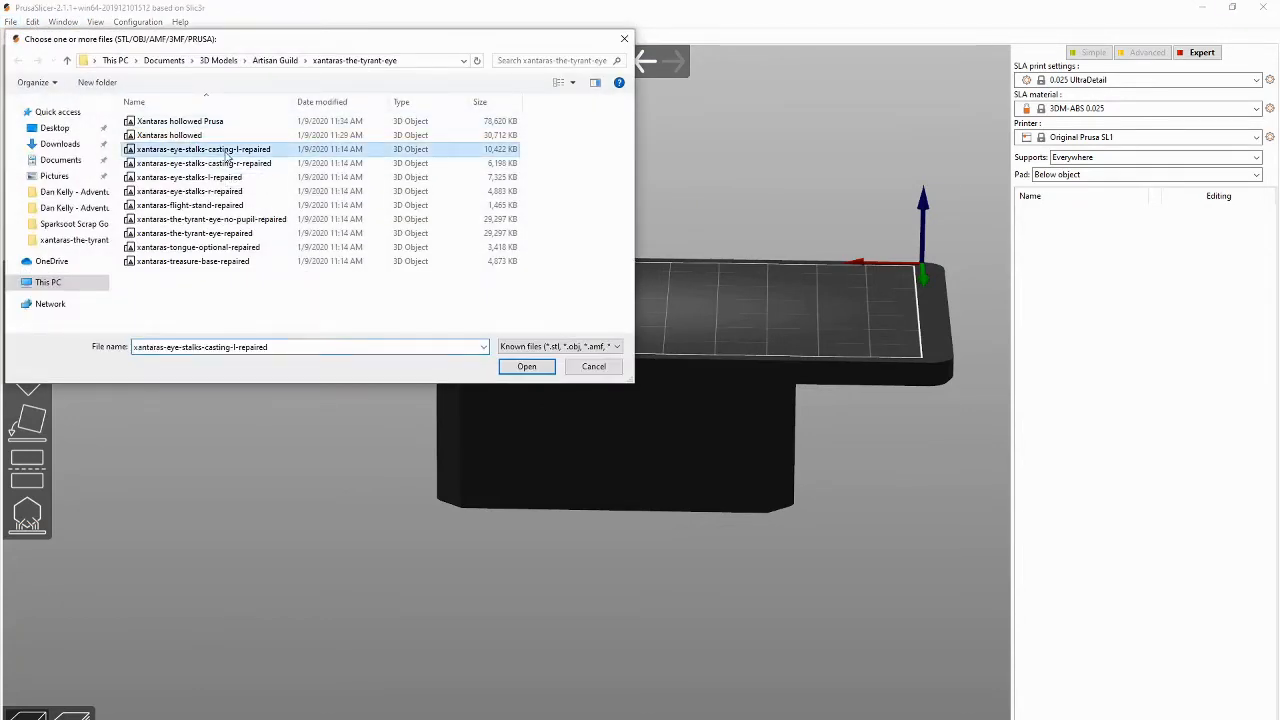
pyautogui.click(526, 366)
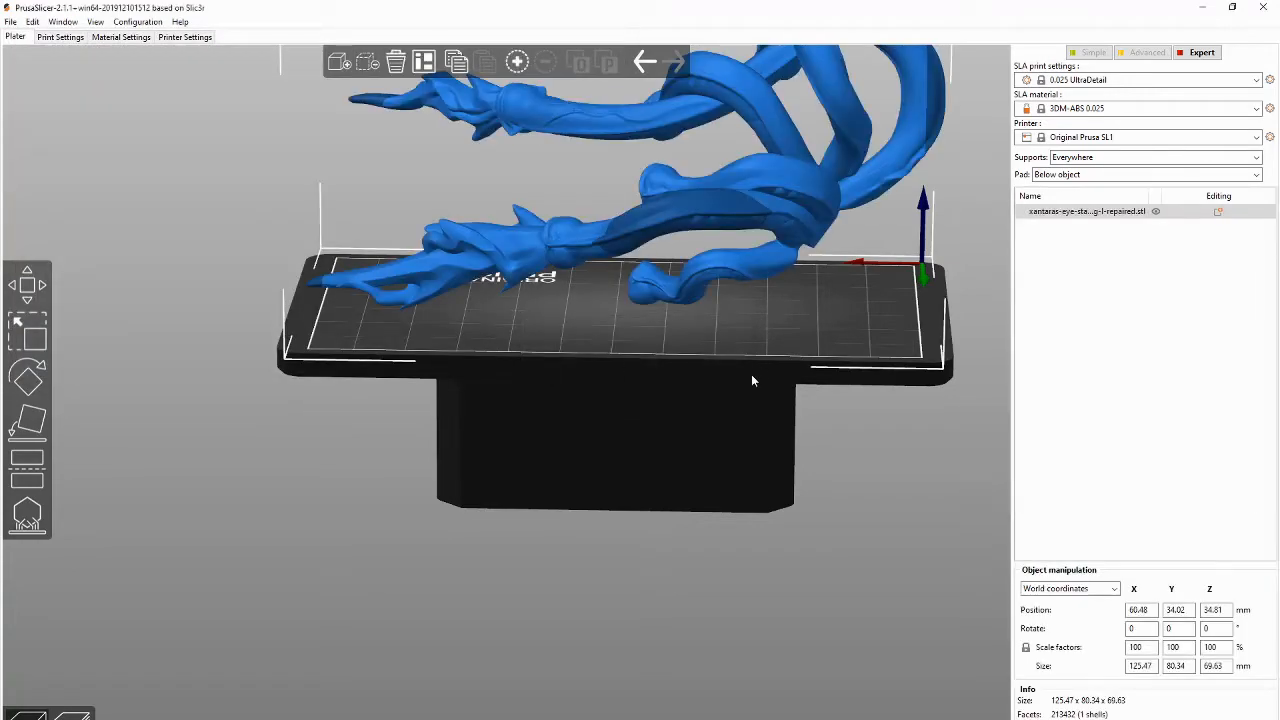
# Step: Optimize the orientation of the xantaras-eye-stalks-casting-l-repaired model and check how it stands above the plate
pyautogui.moveTo(632, 605)
pyautogui.mouseDown()
pyautogui.moveTo(472, 620)
pyautogui.moveTo(629, 620)
pyautogui.moveTo(640, 586)
pyautogui.mouseUp()
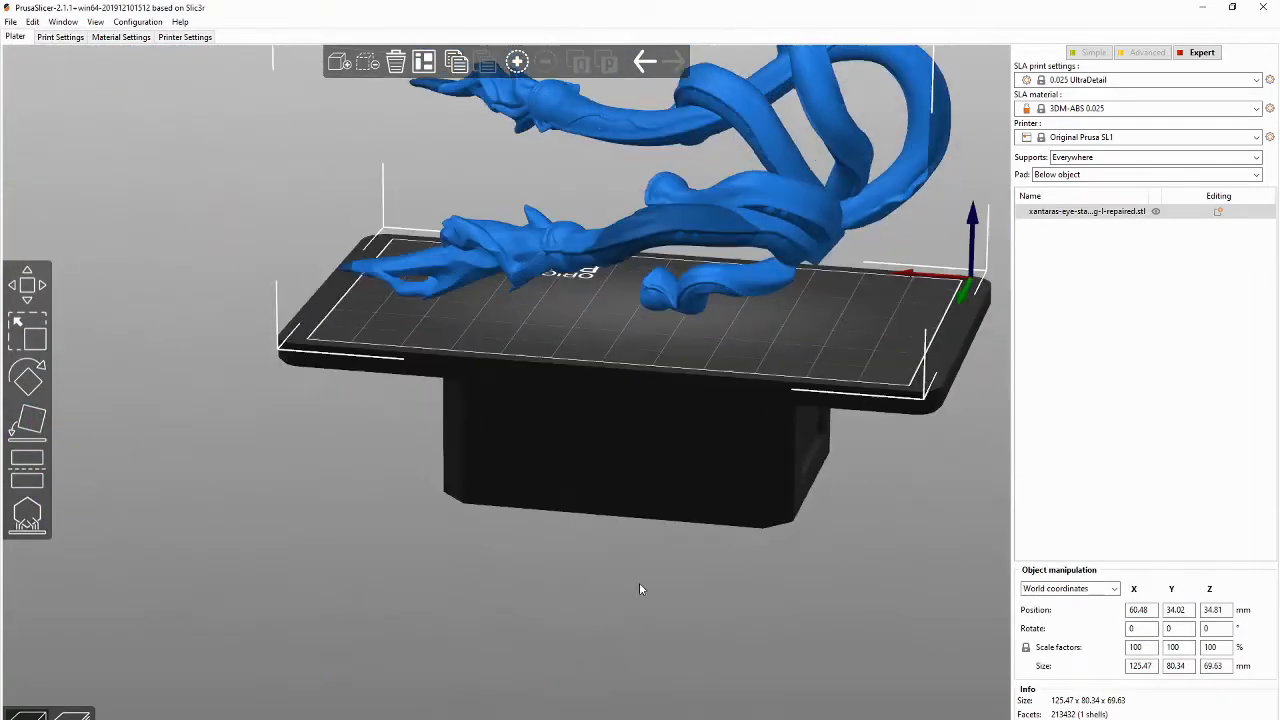
pyautogui.rightClick(755, 201)
pyautogui.click(820, 408)
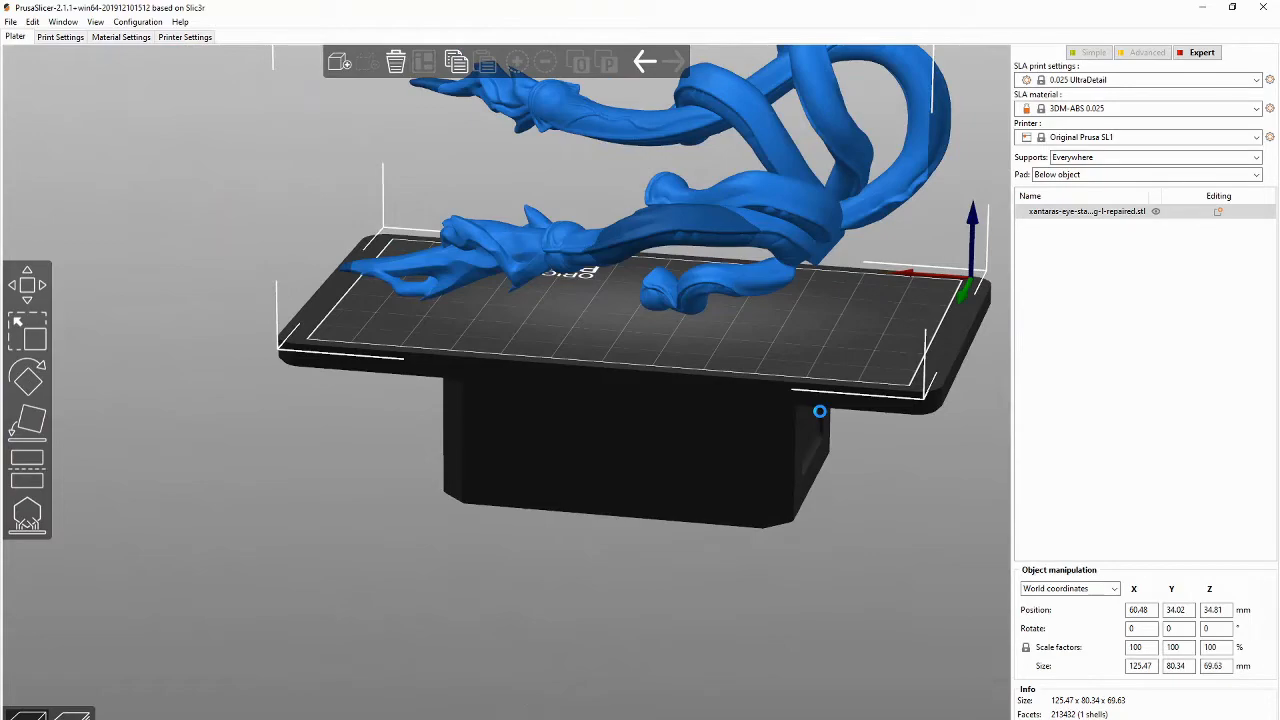
pyautogui.moveTo(640, 520); pyautogui.dragTo(698, 519)
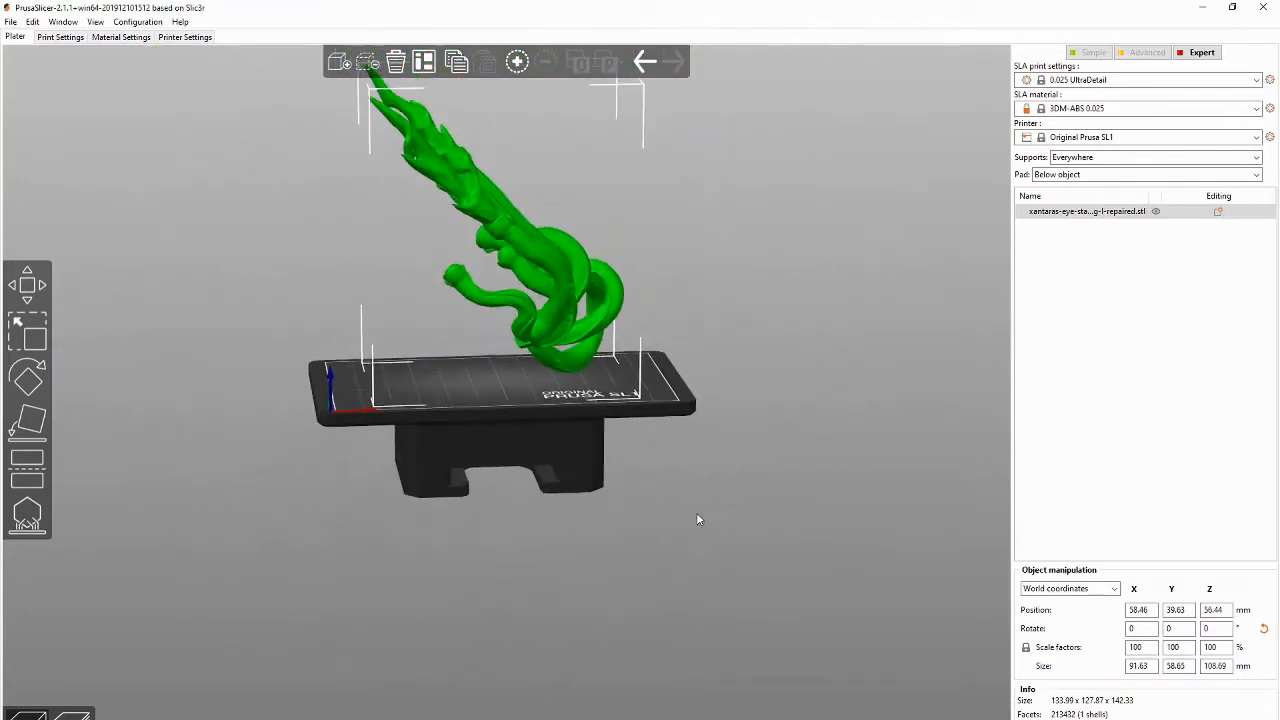
pyautogui.moveTo(588, 390); pyautogui.dragTo(733, 542)
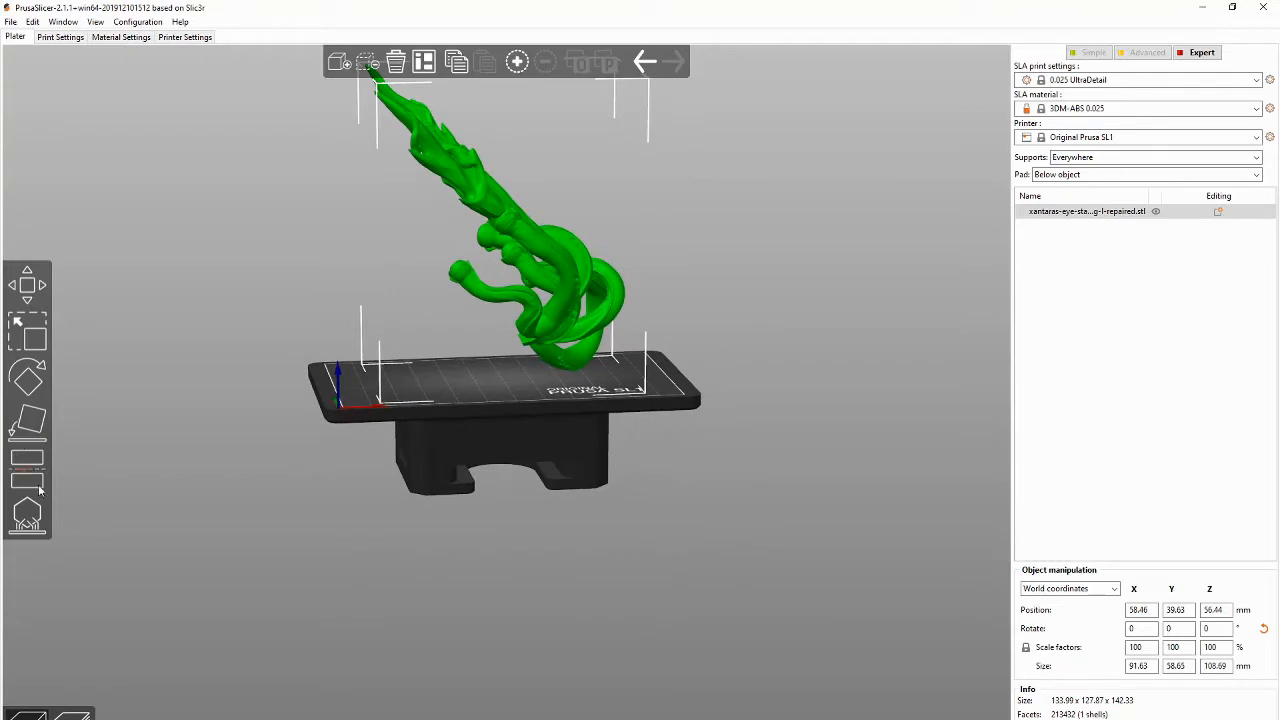
# Step: Auto-generate SLA support points for the l eye stalks with 1 mm minimal distance and 100 % density, and inspect the supports
pyautogui.click(27, 514)
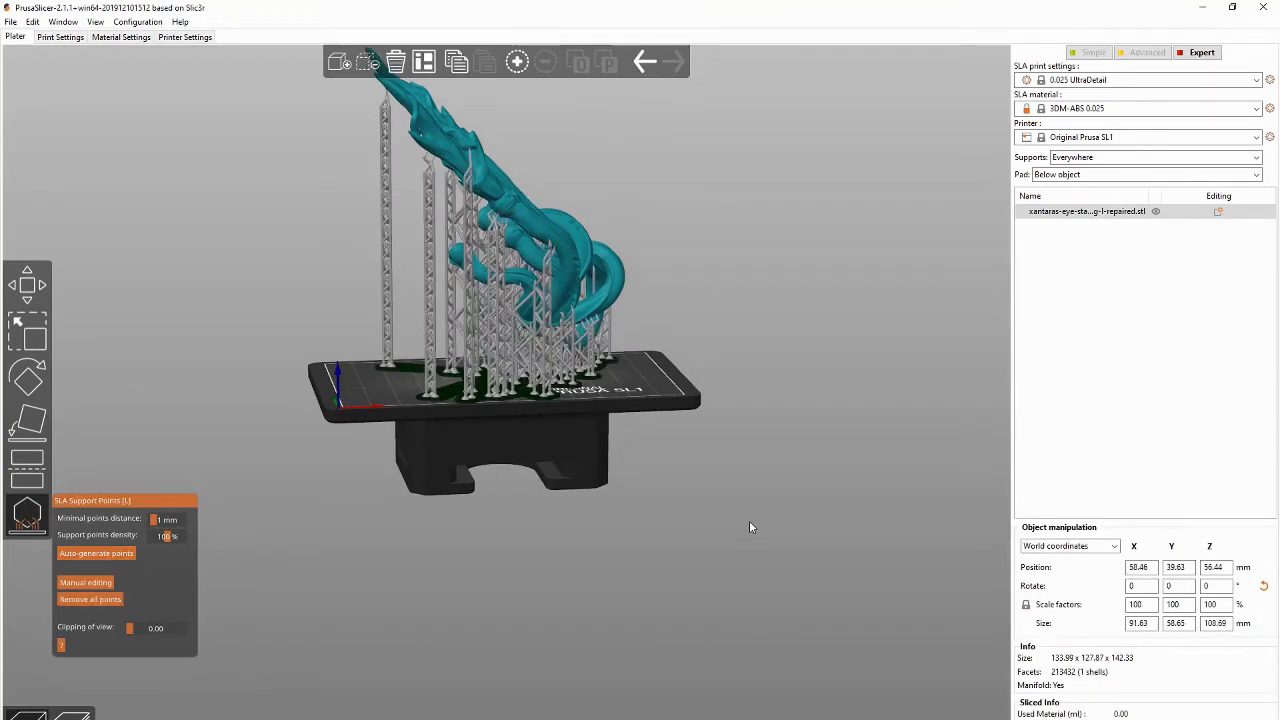
pyautogui.moveTo(768, 528); pyautogui.dragTo(456, 532)
pyautogui.moveTo(498, 529); pyautogui.dragTo(586, 542)
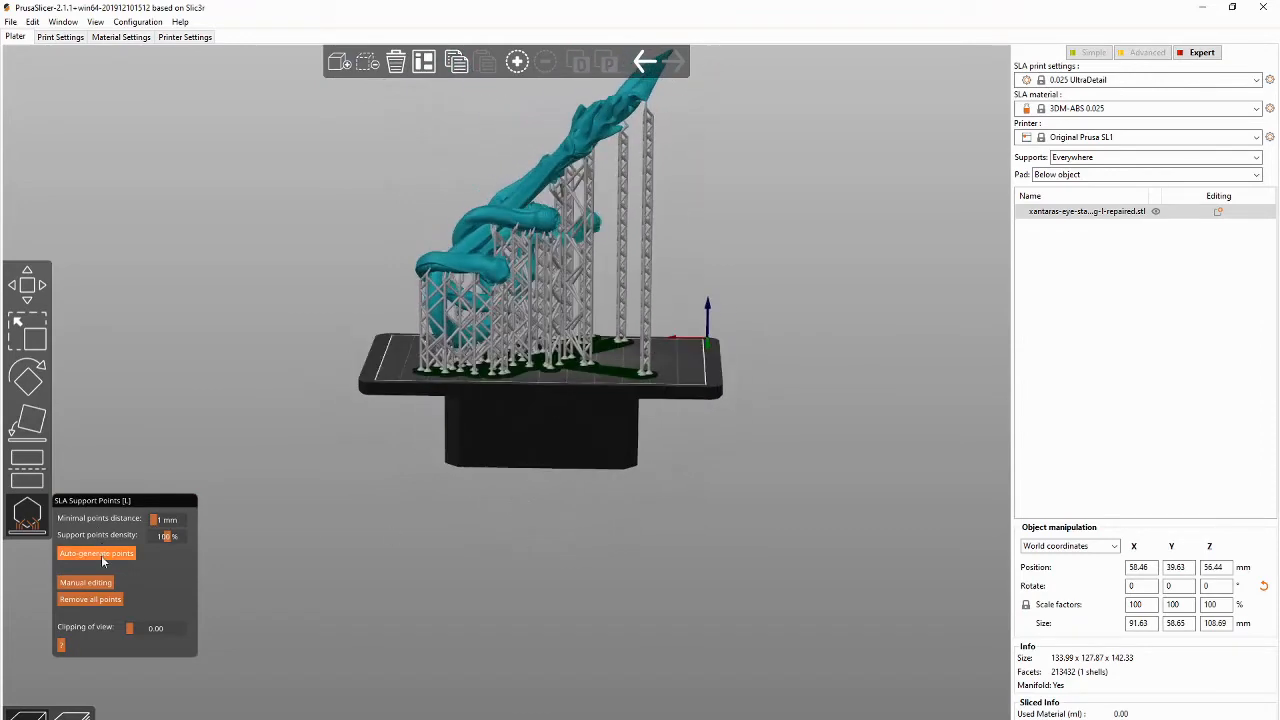
# Step: Edit the support points manually, adding points with a 0.4 head diameter to the upper ends of the l eye stalks
pyautogui.click(86, 582)
pyautogui.moveTo(520, 590); pyautogui.dragTo(563, 592)
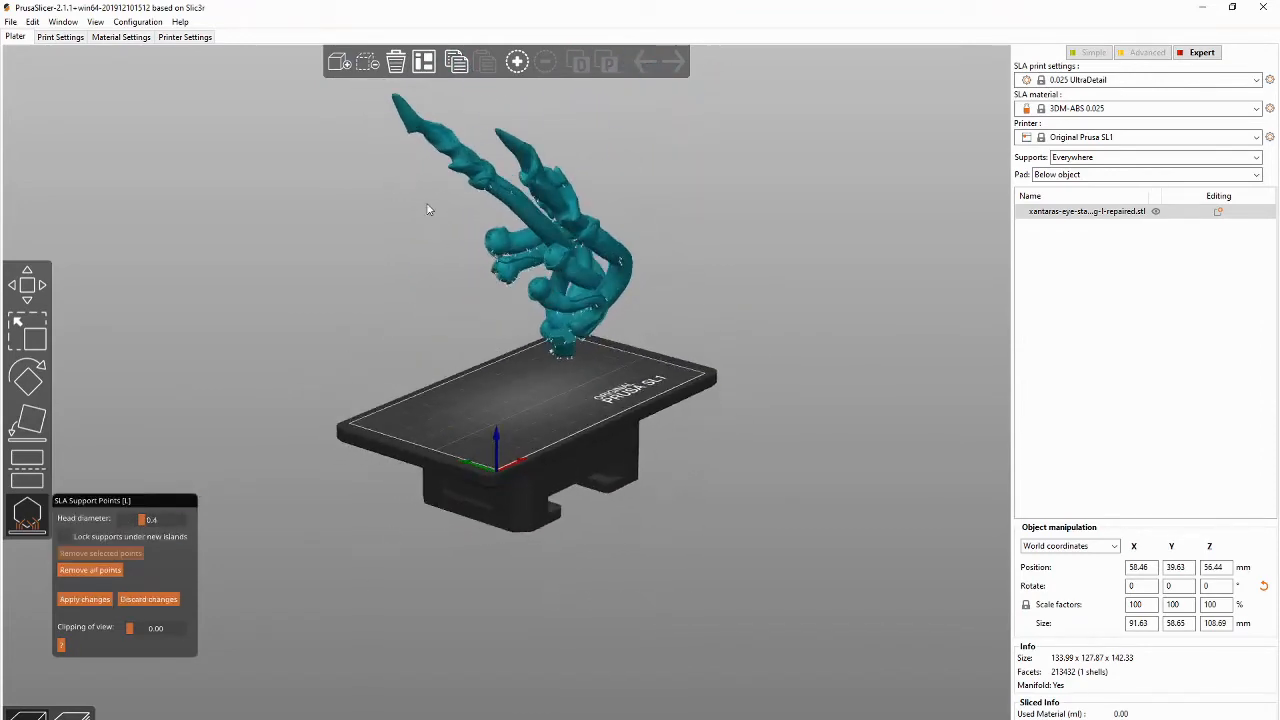
pyautogui.click(452, 174)
pyautogui.scroll(5, 398, 238)
pyautogui.moveTo(395, 215); pyautogui.dragTo(424, 222)
pyautogui.moveTo(424, 222); pyautogui.dragTo(509, 625, button='right')
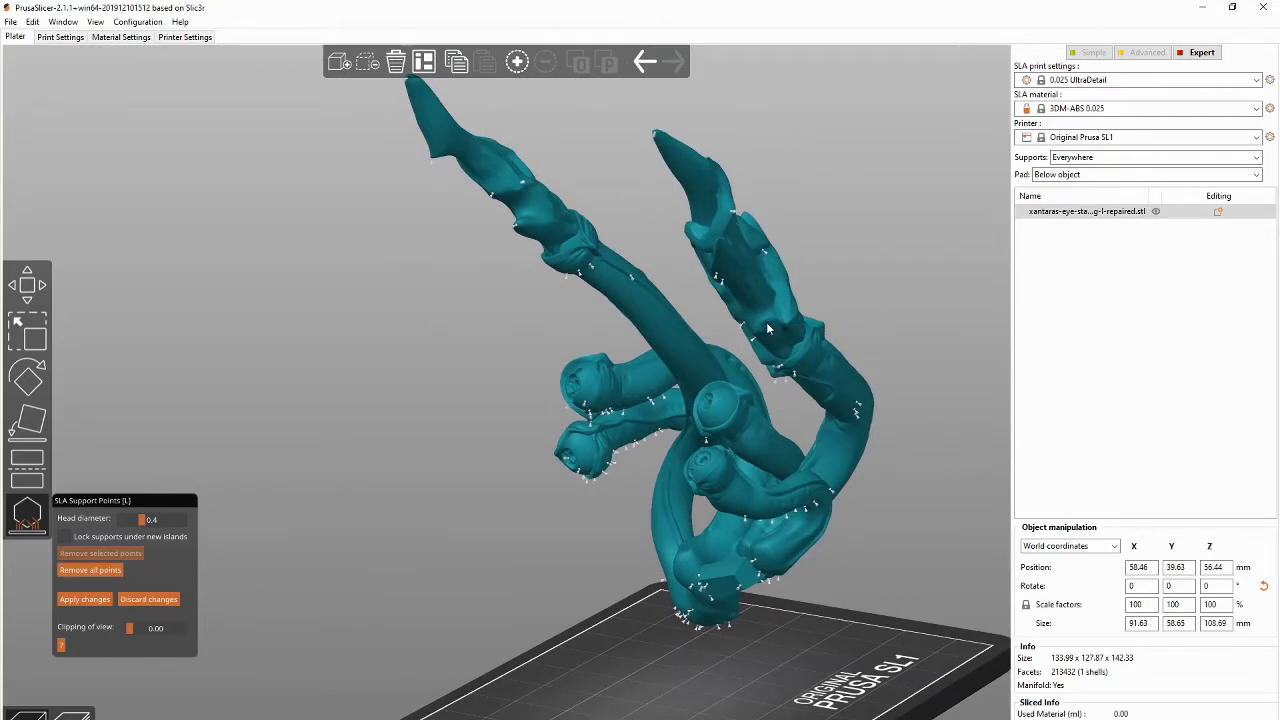
# Step: Check the lower l eye stalks from several sides for missing support points, and apply the support point changes
pyautogui.moveTo(926, 485)
pyautogui.mouseDown()
pyautogui.moveTo(881, 479)
pyautogui.moveTo(909, 466)
pyautogui.moveTo(948, 473)
pyautogui.mouseUp()
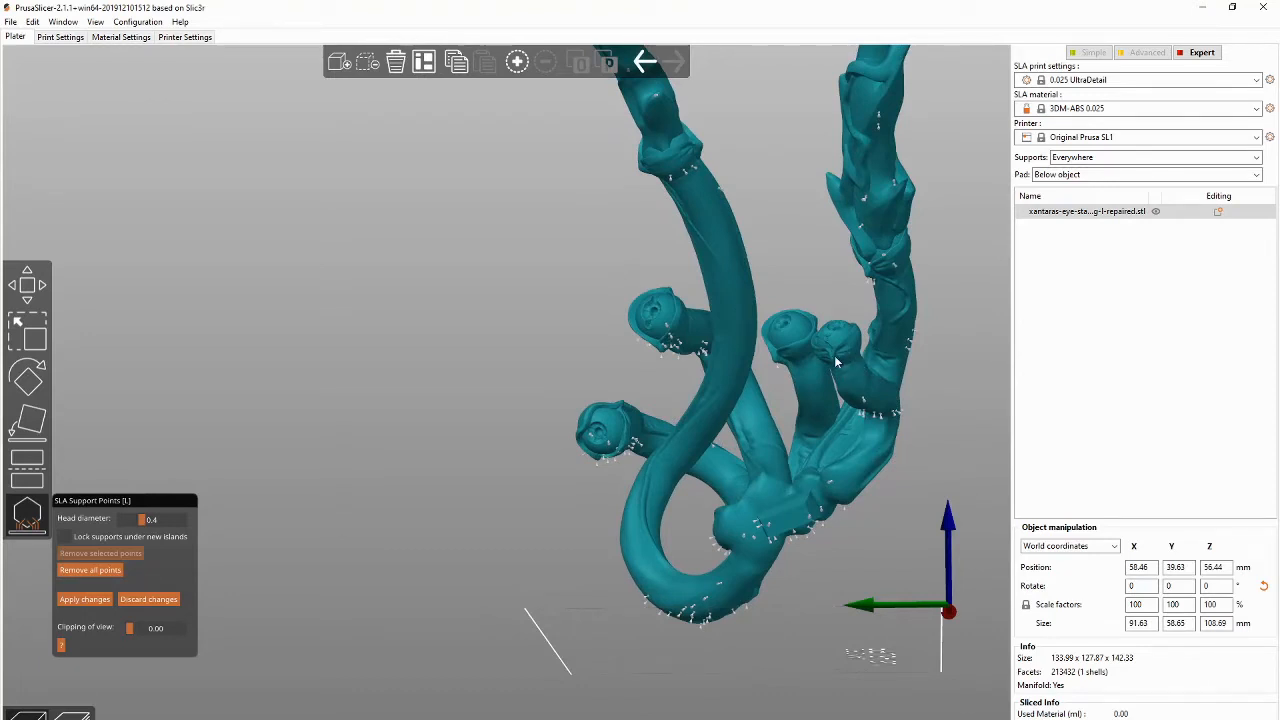
pyautogui.moveTo(936, 434)
pyautogui.mouseDown()
pyautogui.moveTo(950, 441)
pyautogui.moveTo(930, 451)
pyautogui.mouseUp()
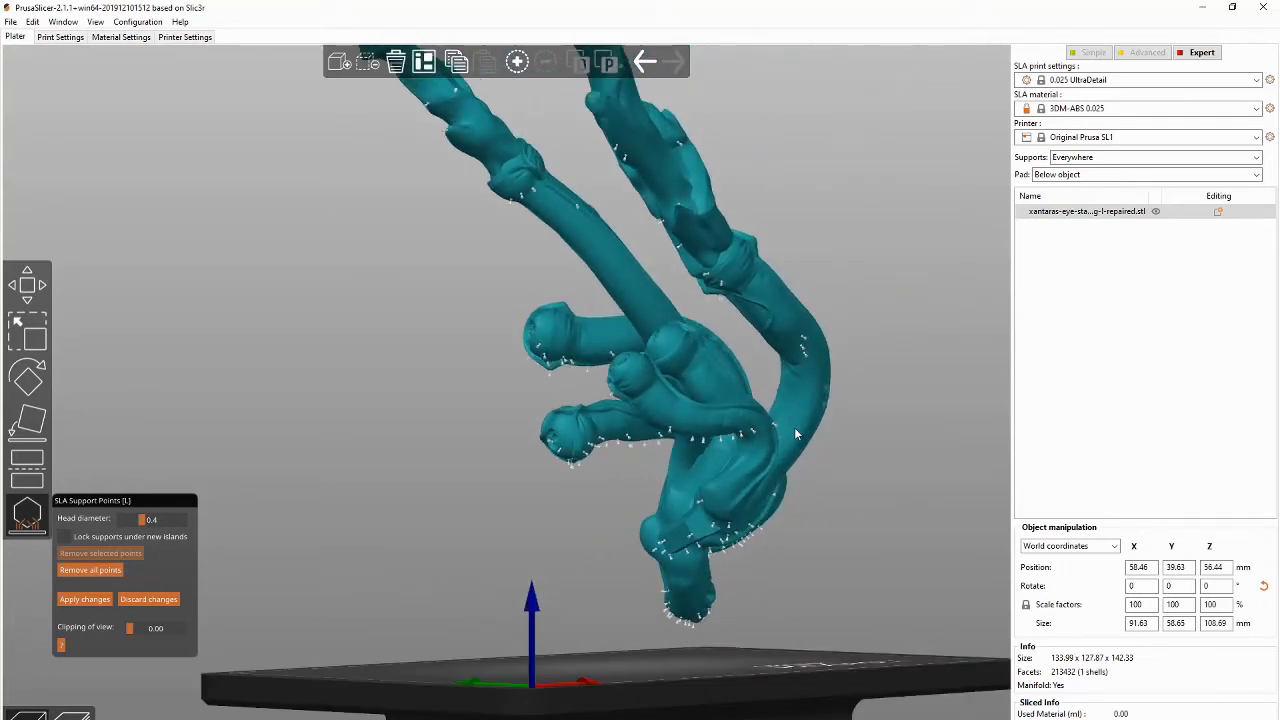
pyautogui.moveTo(895, 520); pyautogui.dragTo(884, 520)
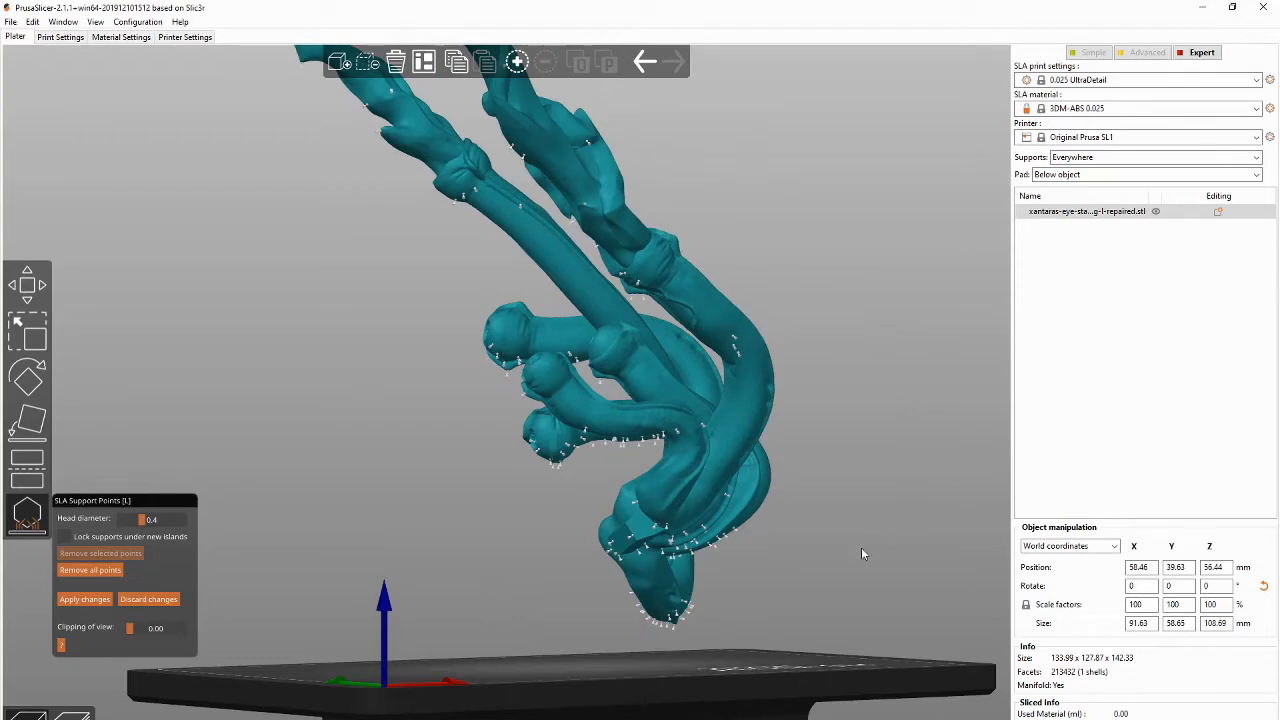
pyautogui.moveTo(850, 556)
pyautogui.mouseDown()
pyautogui.moveTo(936, 565)
pyautogui.moveTo(845, 577)
pyautogui.mouseUp()
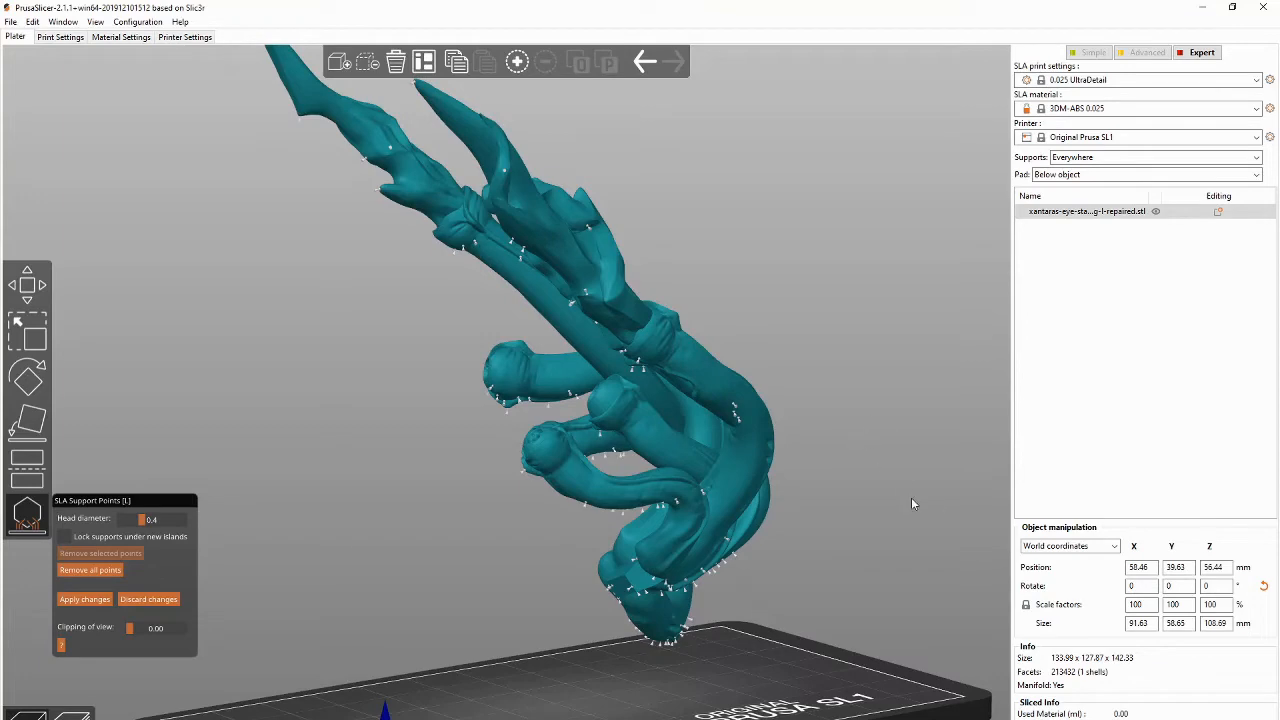
pyautogui.moveTo(472, 567); pyautogui.dragTo(600, 565)
pyautogui.click(85, 600)
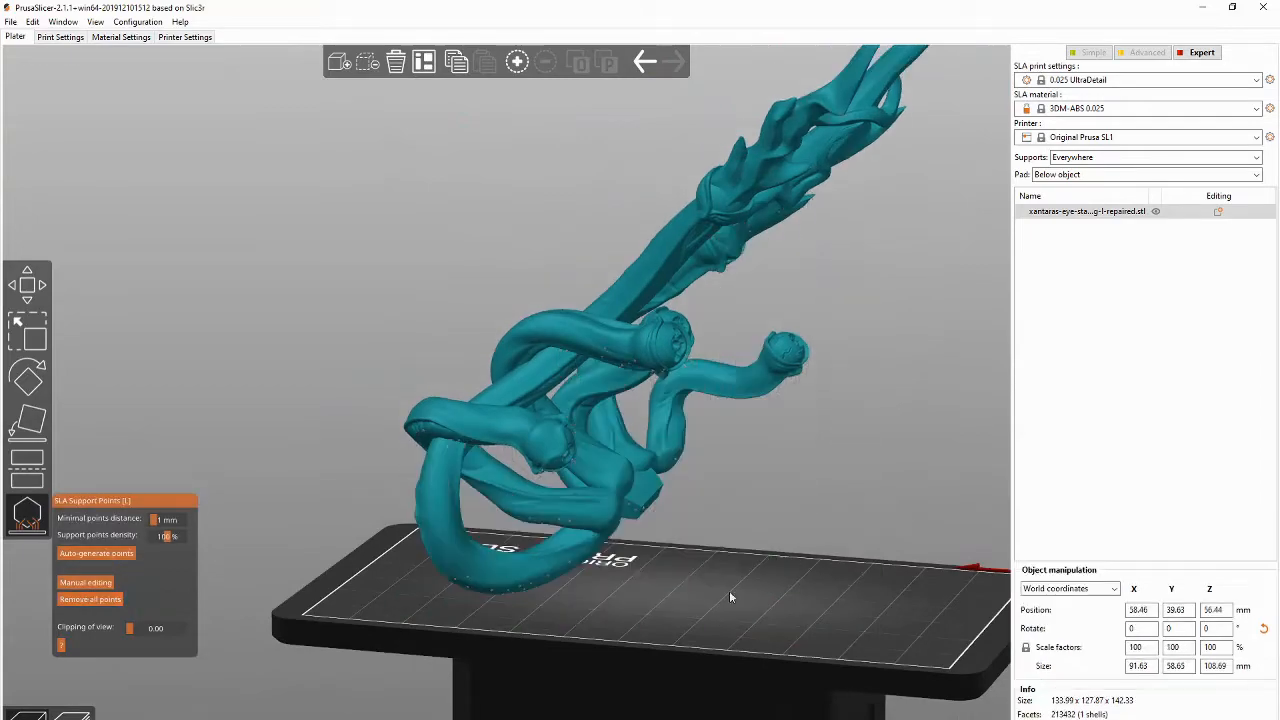
pyautogui.moveTo(932, 485); pyautogui.dragTo(808, 505)
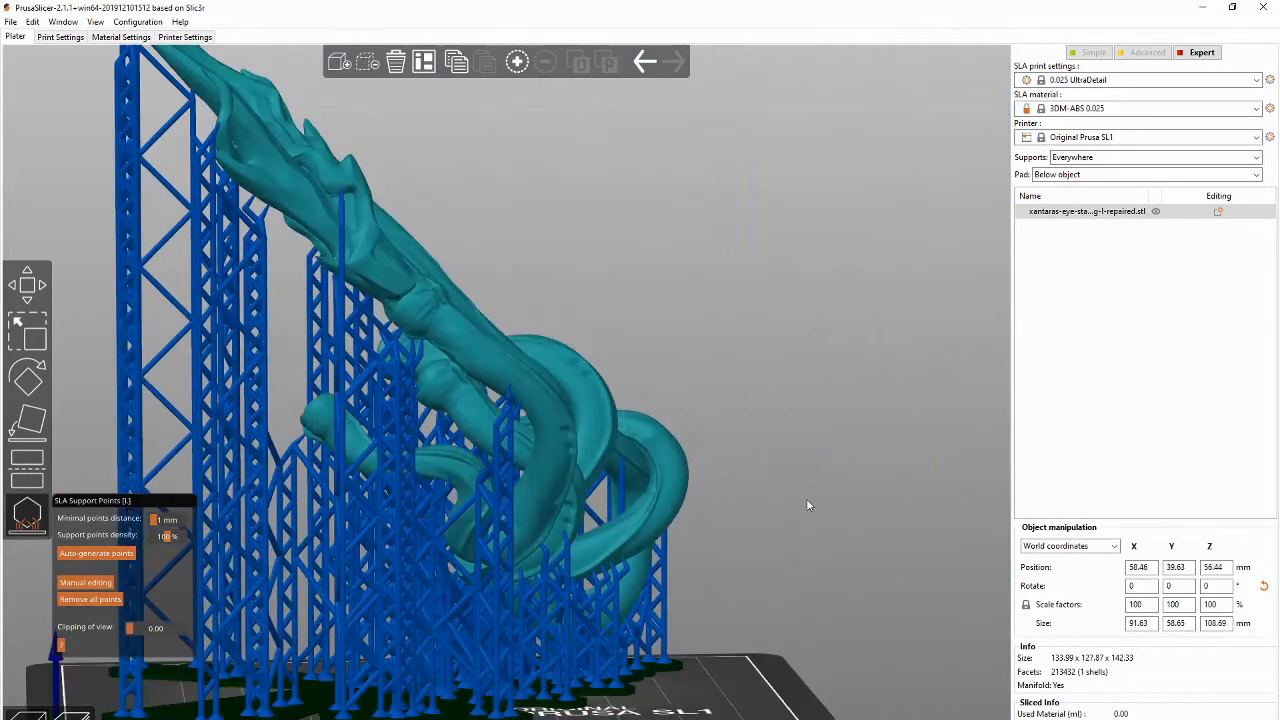
# Step: Export the plate as an STL including supports, named "xantaras-eye-stalks-casting-l-repaired Prusa", into the xantaras-the-tyrant-eye folder
pyautogui.click(10, 22)
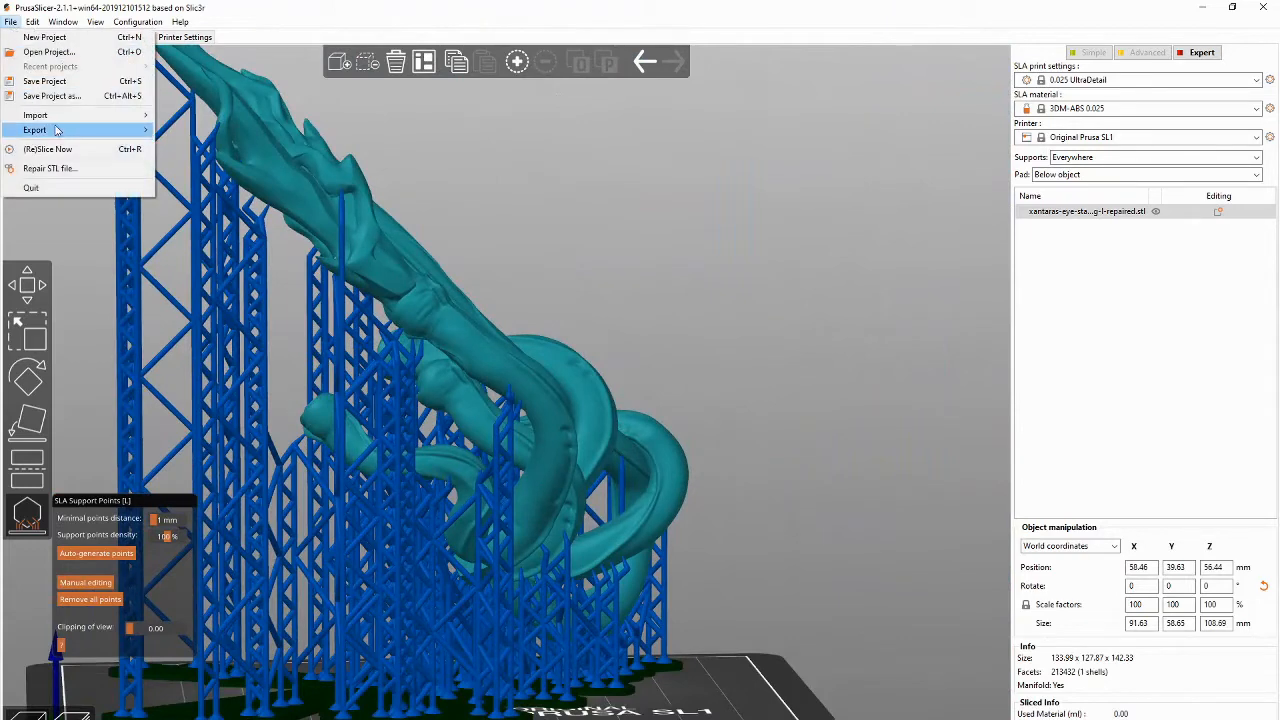
pyautogui.moveTo(62, 130)
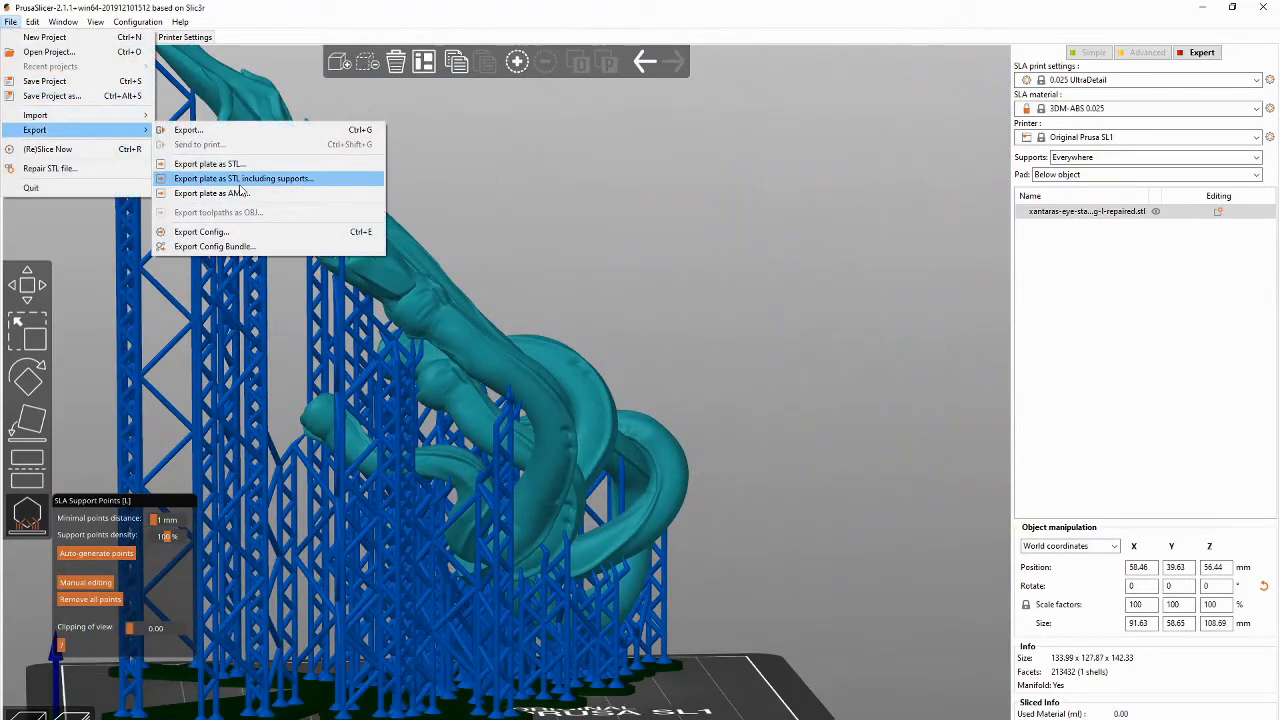
pyautogui.click(243, 180)
pyautogui.click(281, 322)
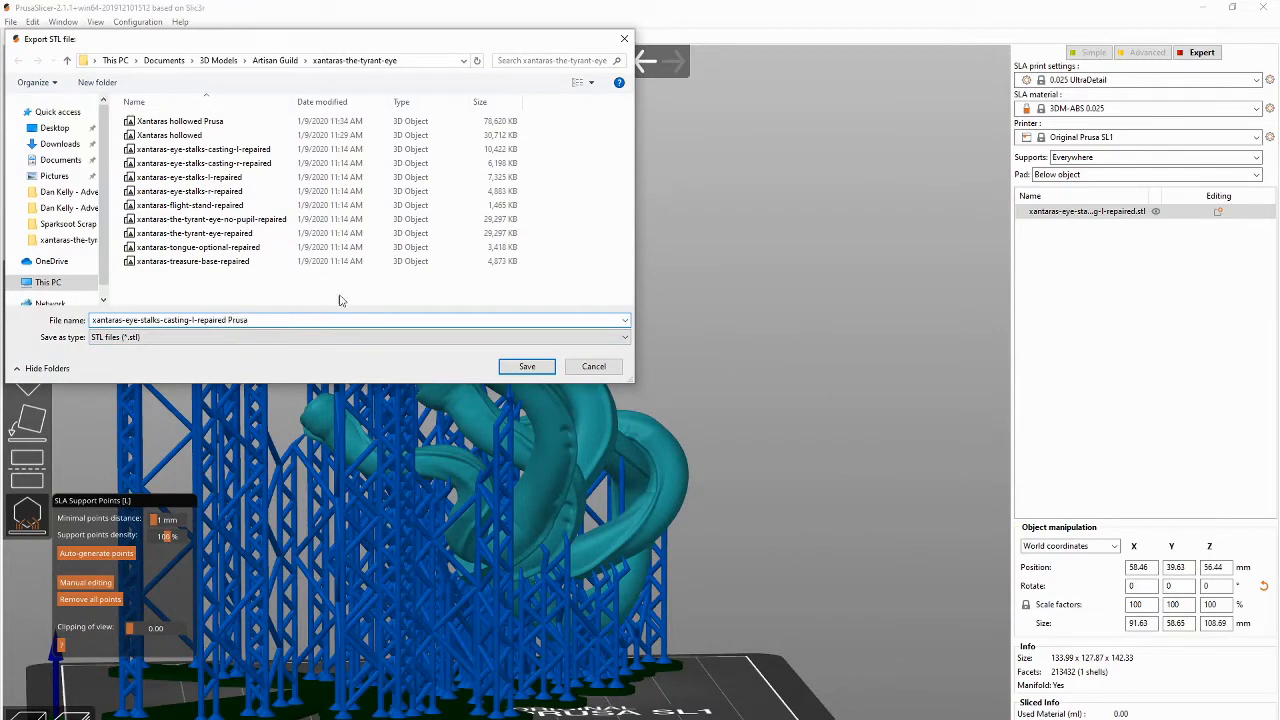
pyautogui.click(545, 367)
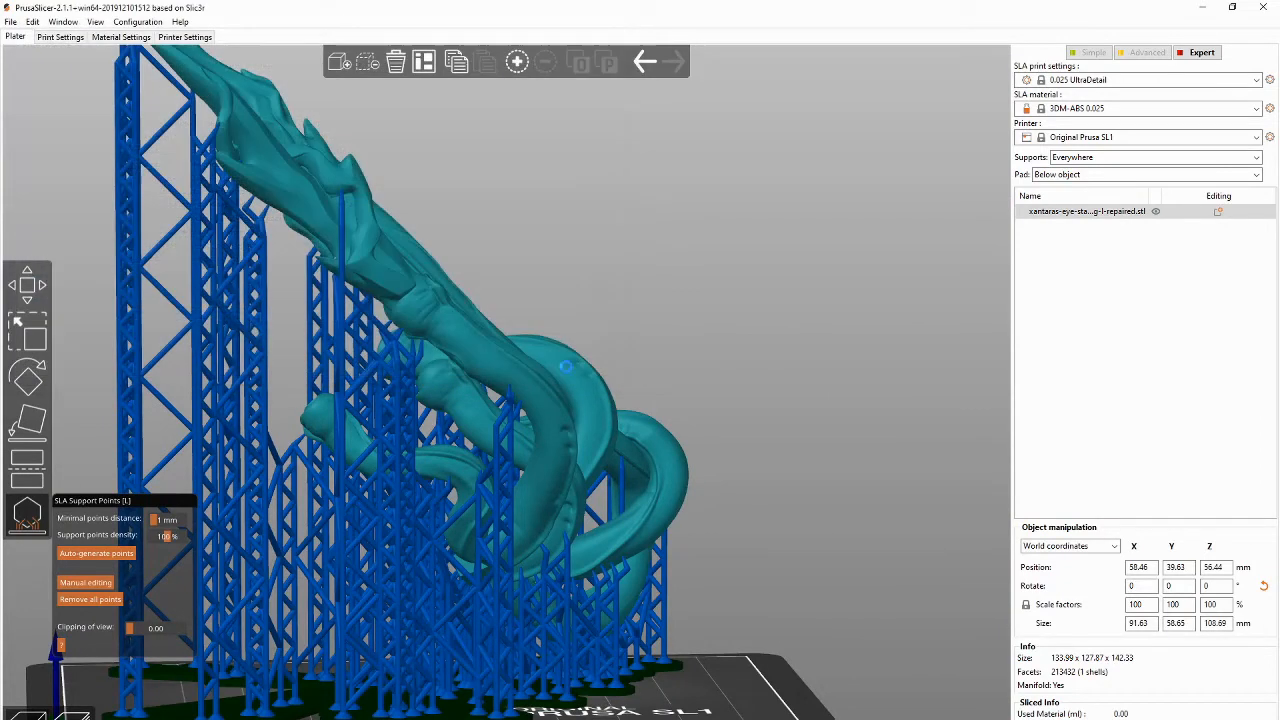
# Step: Clear the plate of all objects and import xantaras-eye-stalks-casting-r-repaired from the xantaras-the-tyrant-eye folder
pyautogui.click(396, 63)
pyautogui.click(615, 388)
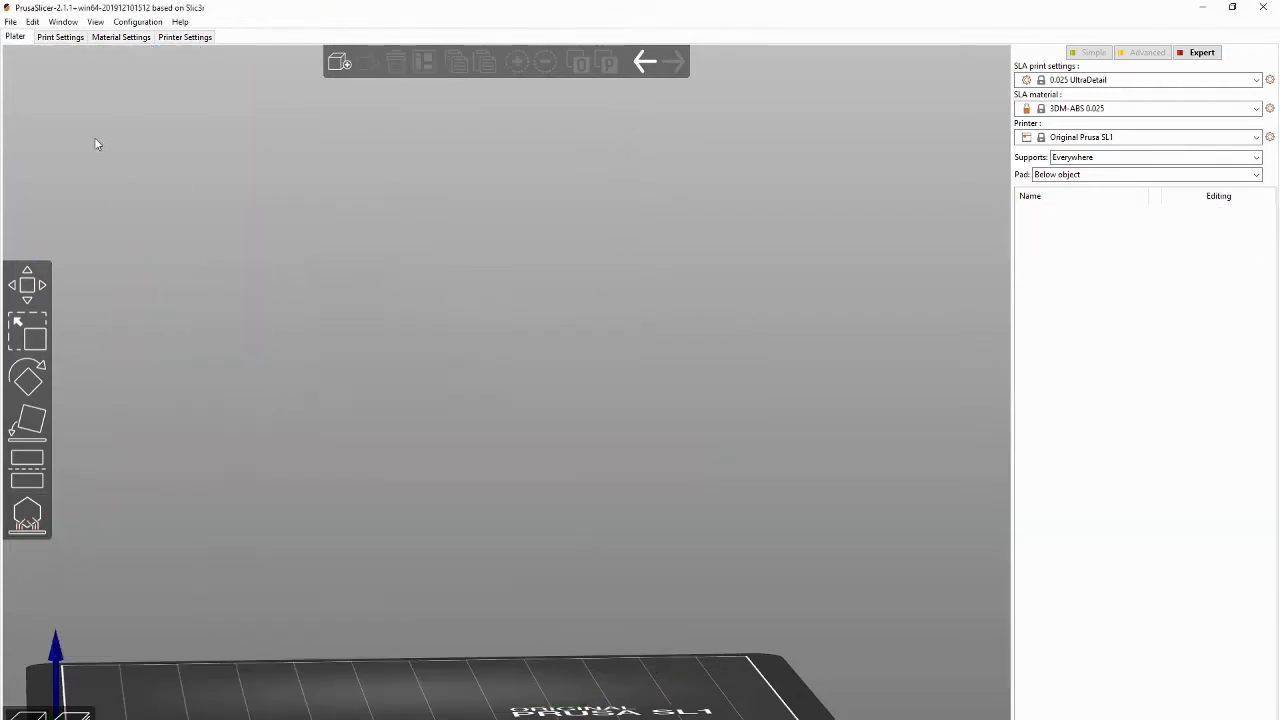
pyautogui.click(14, 22)
pyautogui.moveTo(40, 126)
pyautogui.click(210, 114)
pyautogui.click(203, 177)
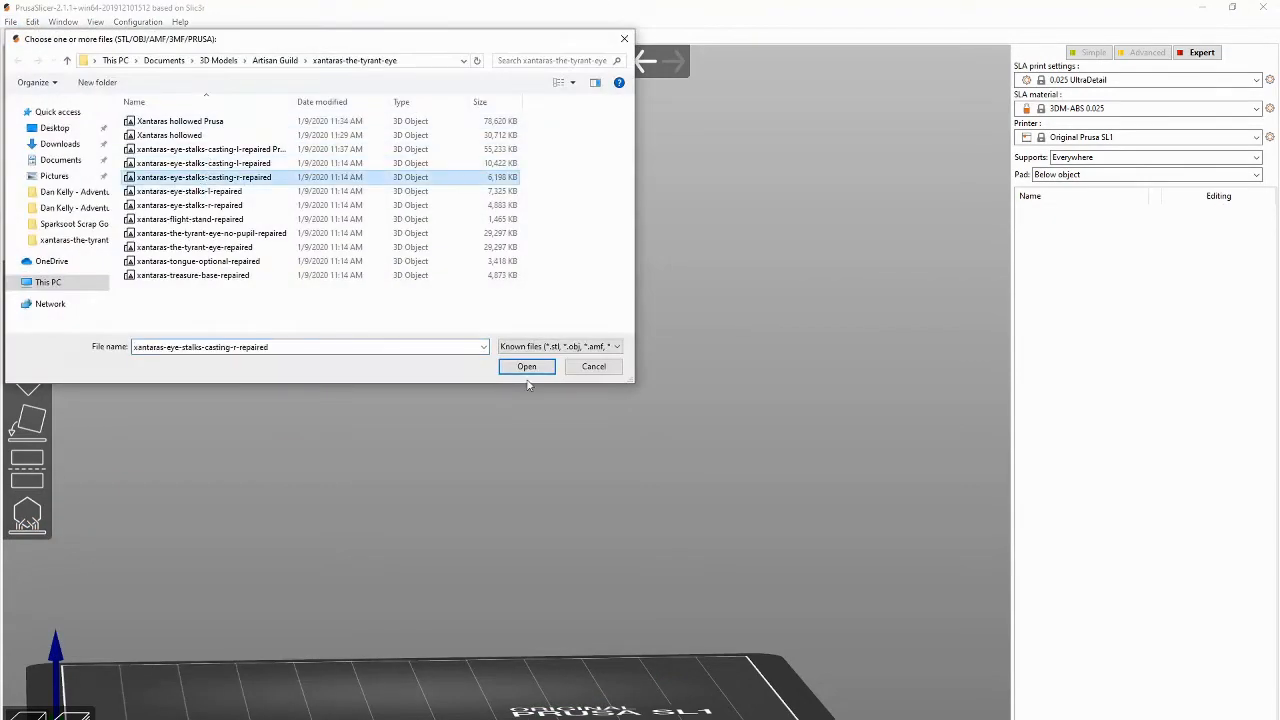
pyautogui.click(527, 366)
# Step: Run the orientation optimization twice on the xantaras-eye-stalks-casting-r-repaired model
pyautogui.rightClick(438, 401)
pyautogui.click(522, 613)
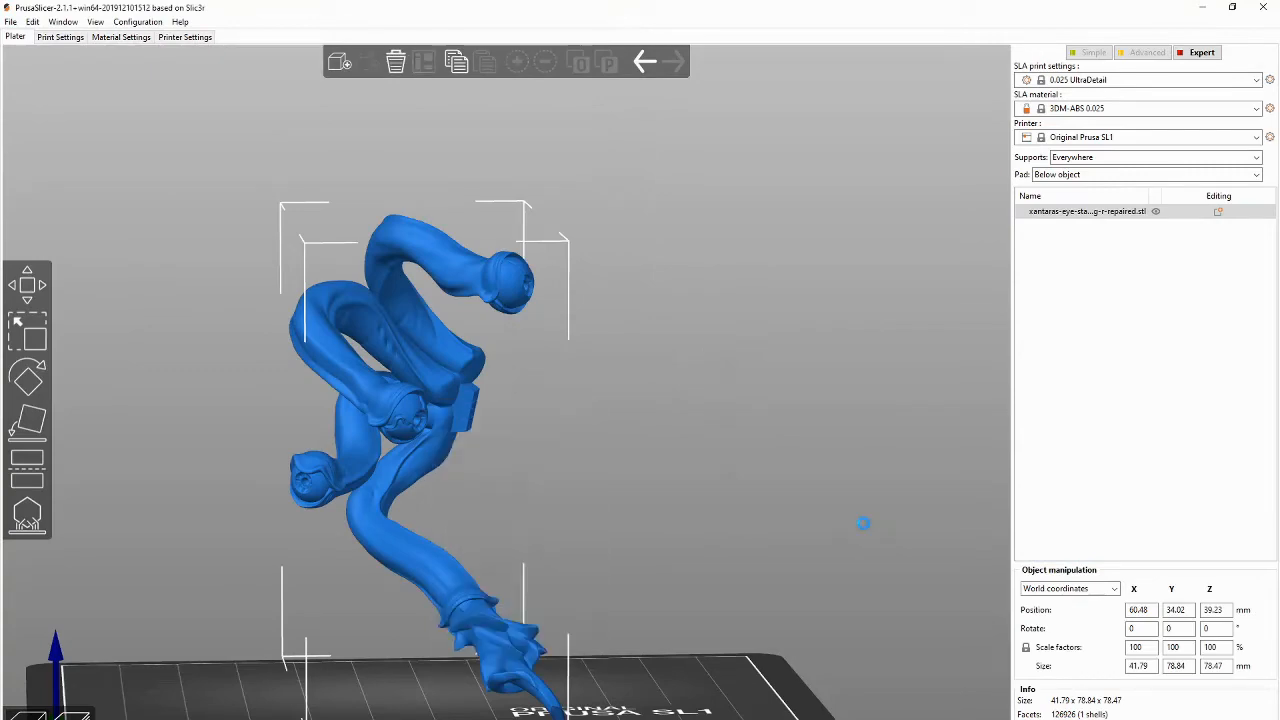
pyautogui.moveTo(495, 708)
pyautogui.mouseDown()
pyautogui.moveTo(631, 714)
pyautogui.moveTo(486, 714)
pyautogui.mouseUp()
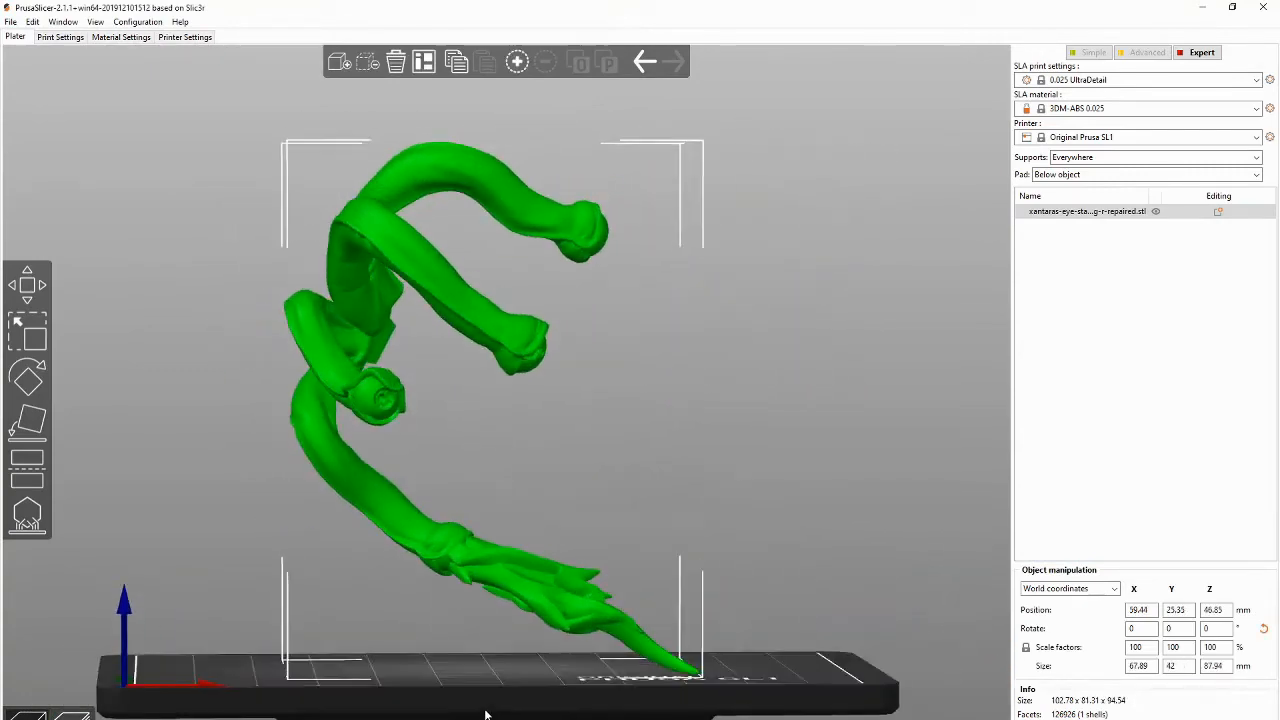
pyautogui.rightClick(508, 341)
pyautogui.click(604, 550)
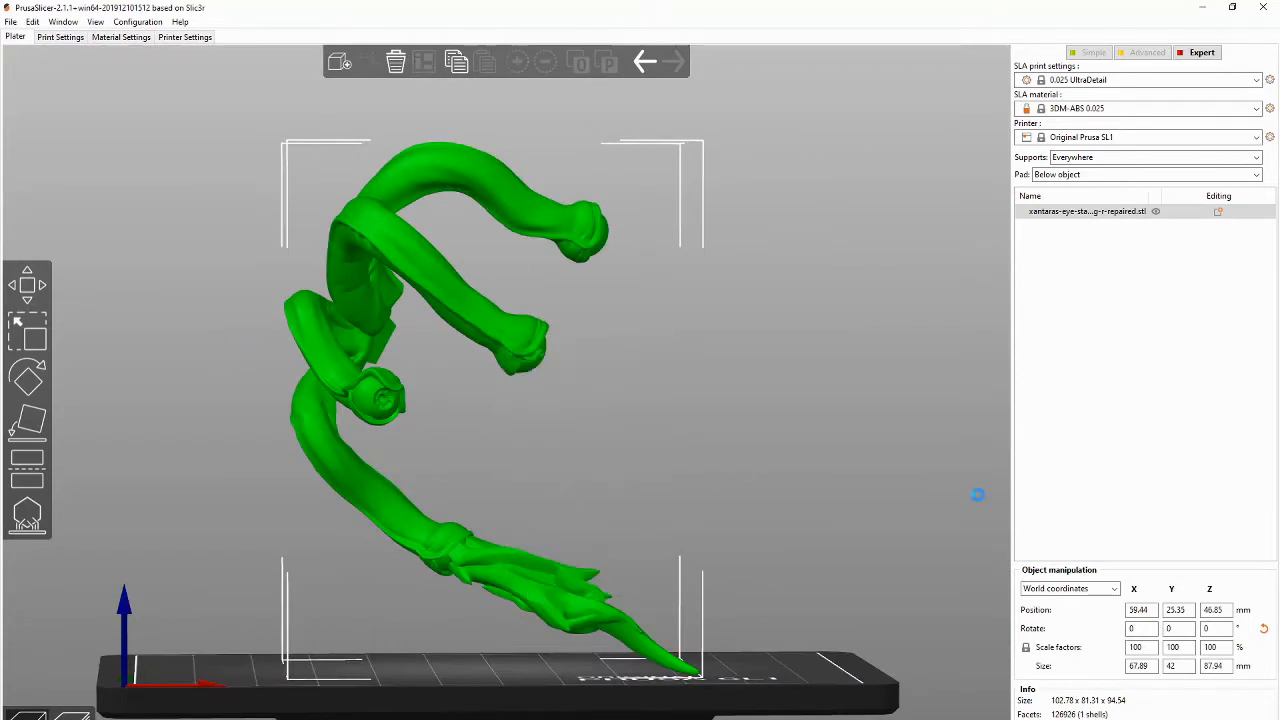
# Step: Rotate the r eye stalks by hand so the stalk ends point upward and the curved base faces the plate
pyautogui.moveTo(541, 703); pyautogui.dragTo(593, 701)
pyautogui.press('r')
pyautogui.moveTo(632, 449); pyautogui.dragTo(793, 300)
pyautogui.moveTo(522, 103); pyautogui.dragTo(336, 507)
pyautogui.moveTo(893, 630); pyautogui.dragTo(370, 617)
# Step: Auto-generate SLA support points for the r eye stalks with 1 mm minimal distance and 100 % density, and inspect the supports
pyautogui.press('l')
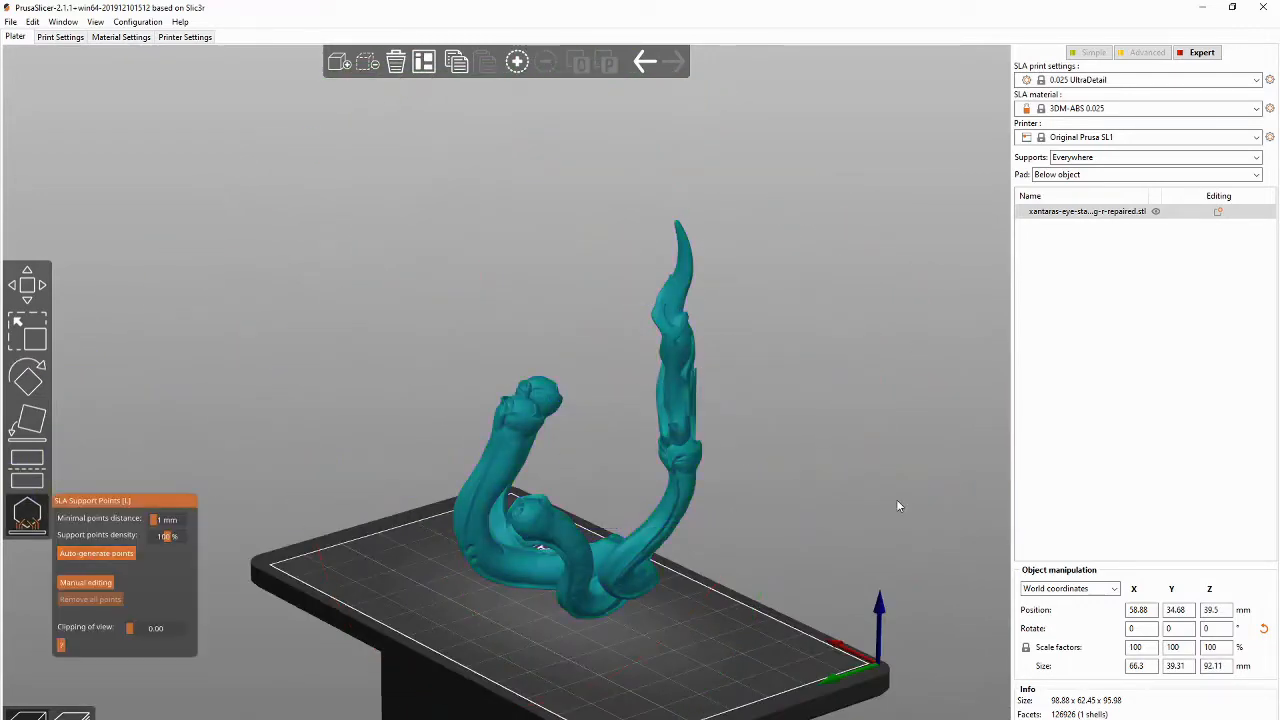
pyautogui.moveTo(873, 574); pyautogui.dragTo(726, 532)
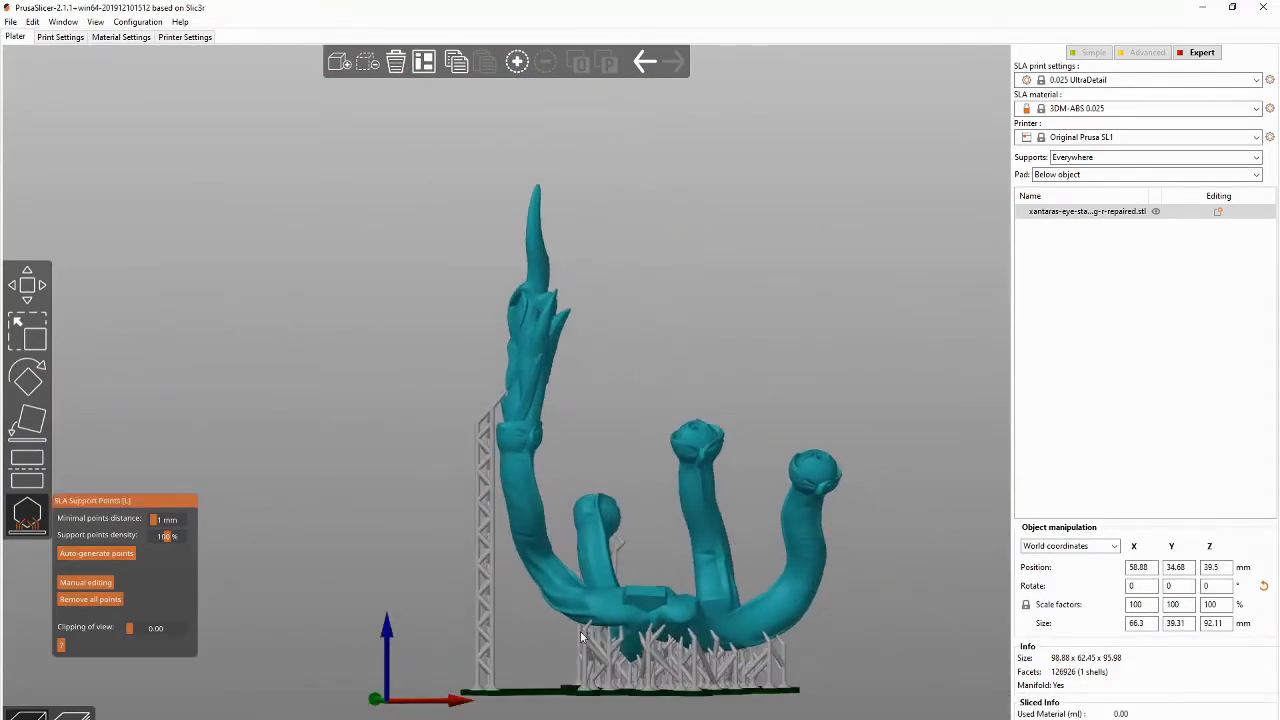
pyautogui.moveTo(584, 636)
pyautogui.mouseDown()
pyautogui.moveTo(590, 620)
pyautogui.moveTo(573, 640)
pyautogui.mouseUp()
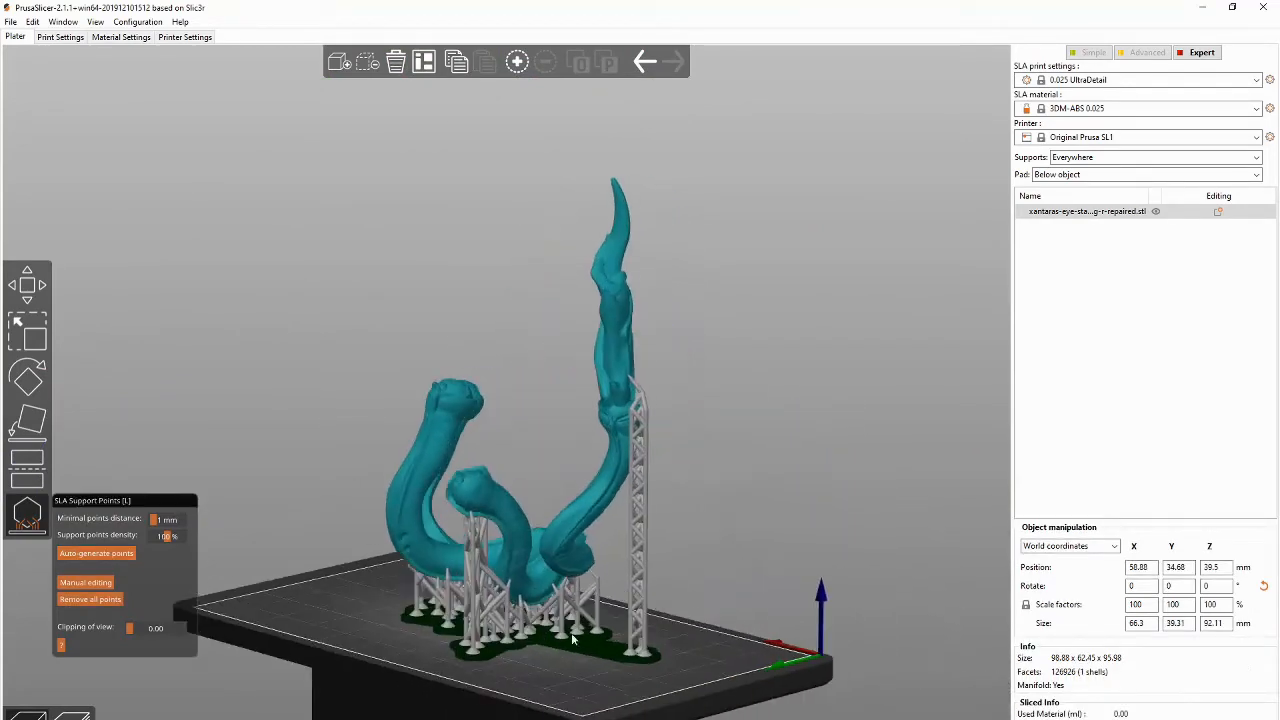
# Step: Manually add support points under the stalk heads and curved base of the r eye stalks, and apply the changes
pyautogui.click(85, 582)
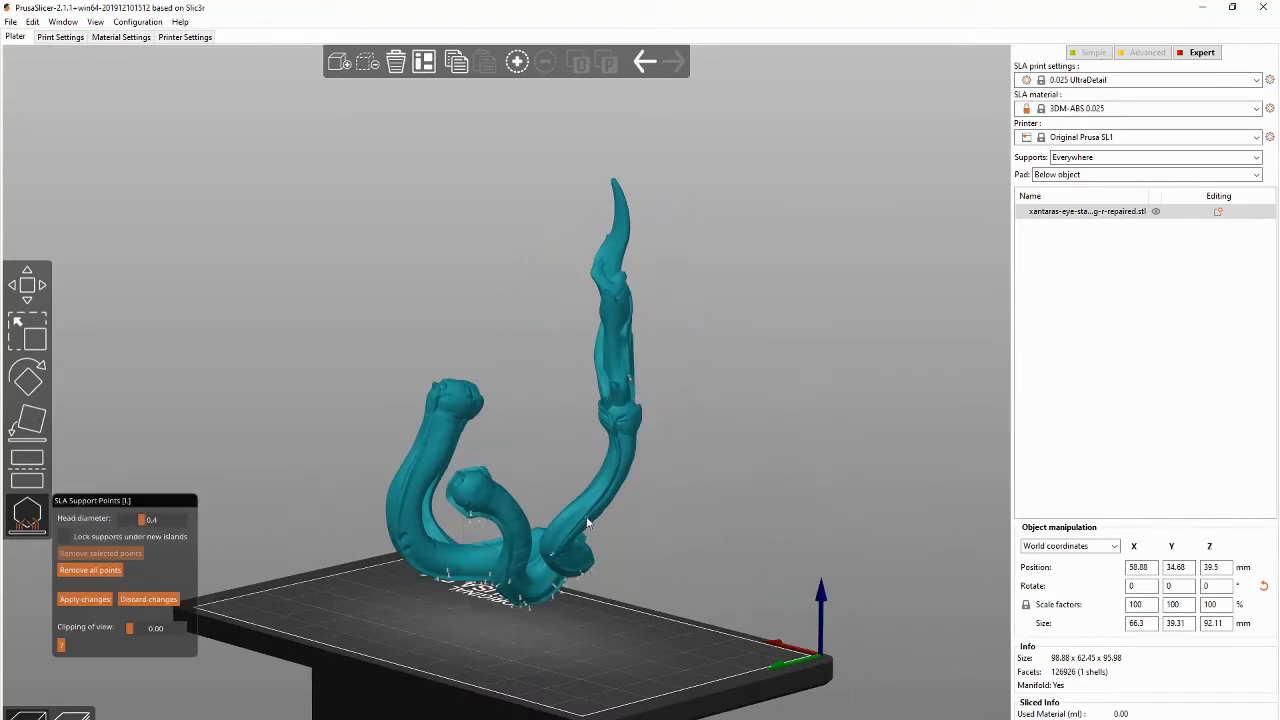
pyautogui.moveTo(512, 553); pyautogui.dragTo(438, 641)
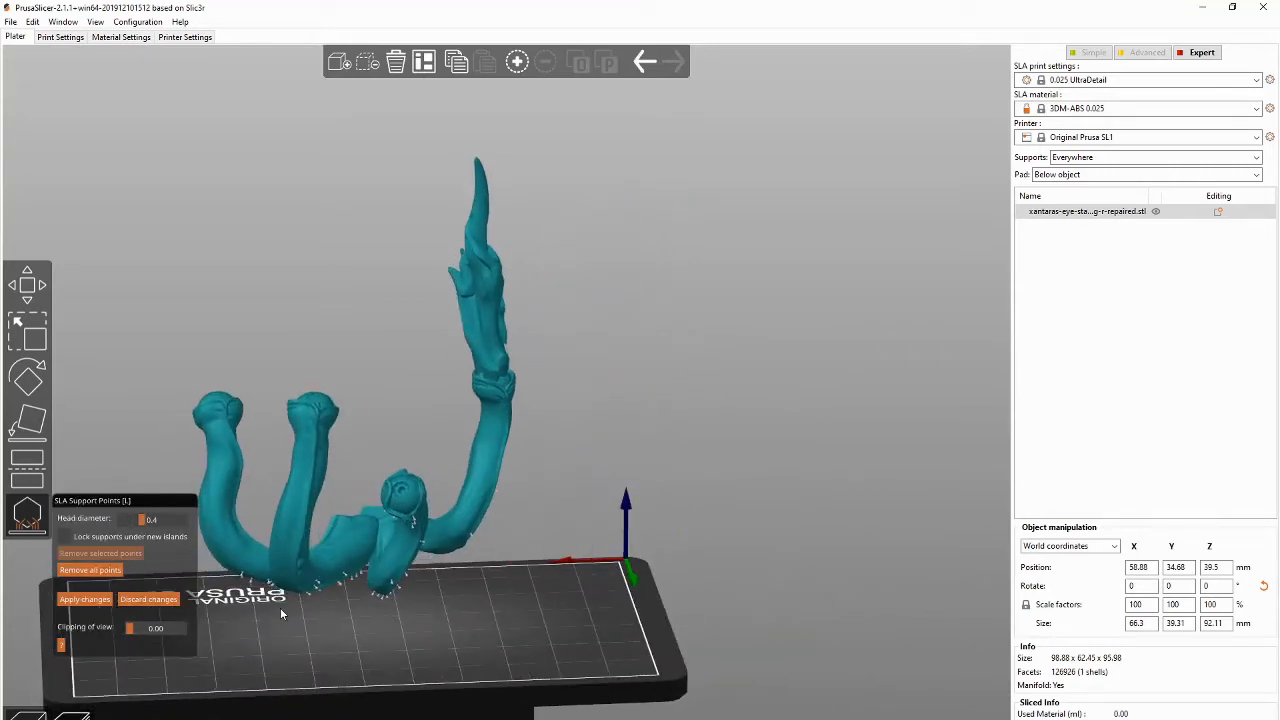
pyautogui.moveTo(280, 607); pyautogui.dragTo(296, 644)
pyautogui.moveTo(321, 546); pyautogui.dragTo(585, 574)
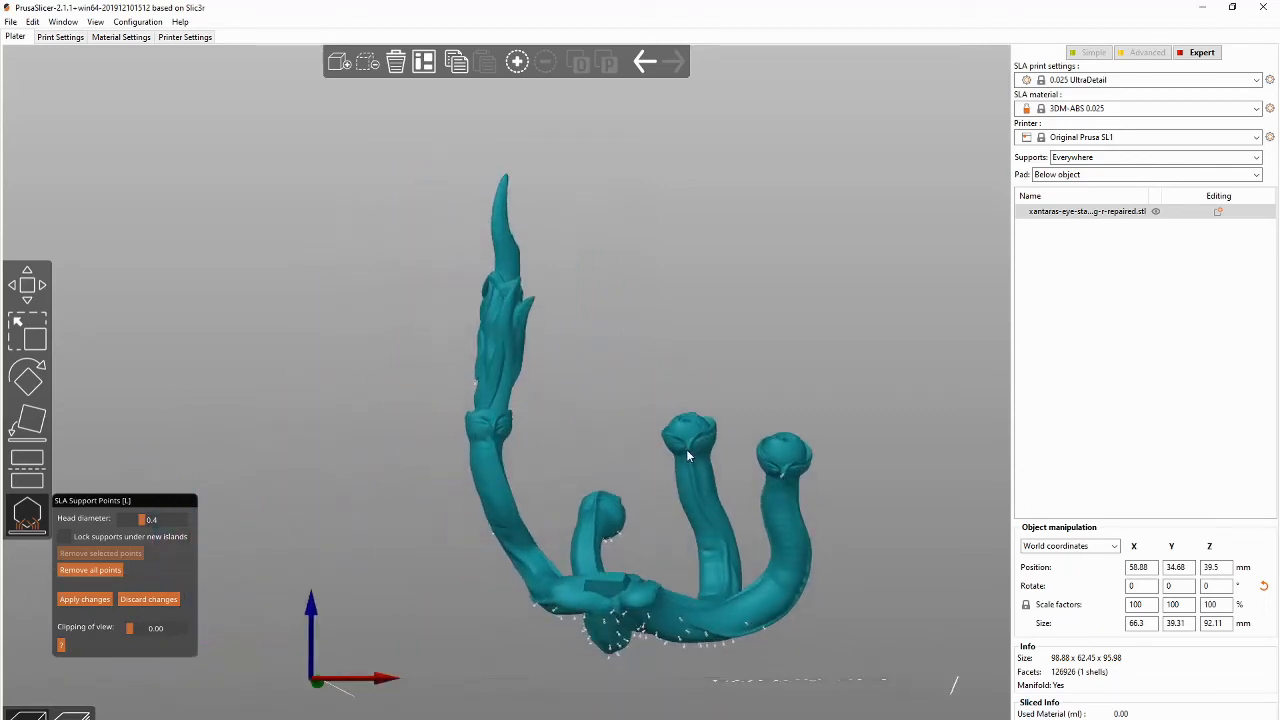
pyautogui.moveTo(688, 449); pyautogui.dragTo(445, 592)
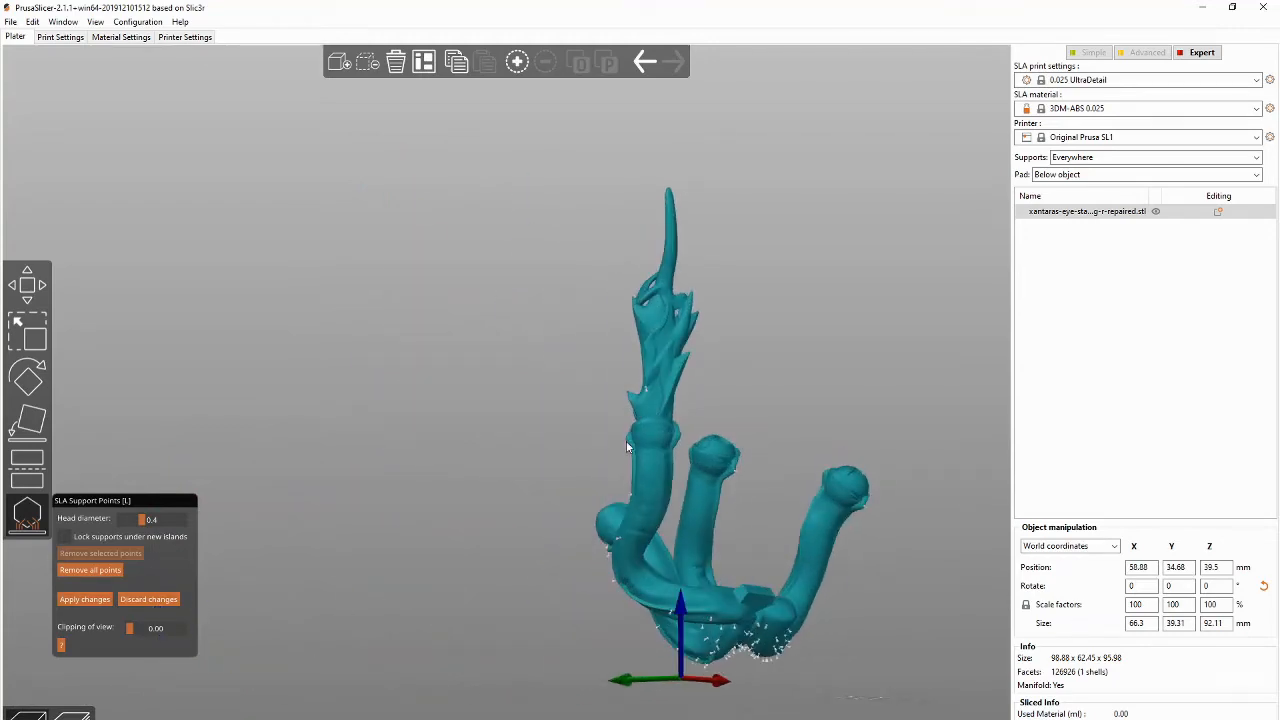
pyautogui.moveTo(766, 648); pyautogui.dragTo(702, 644)
pyautogui.click(100, 599)
pyautogui.moveTo(895, 543); pyautogui.dragTo(716, 554)
# Step: Export the supported r eye stalks as an STL named xantaras-eye-stalks-casting-r-repaired Prusa
pyautogui.click(11, 21)
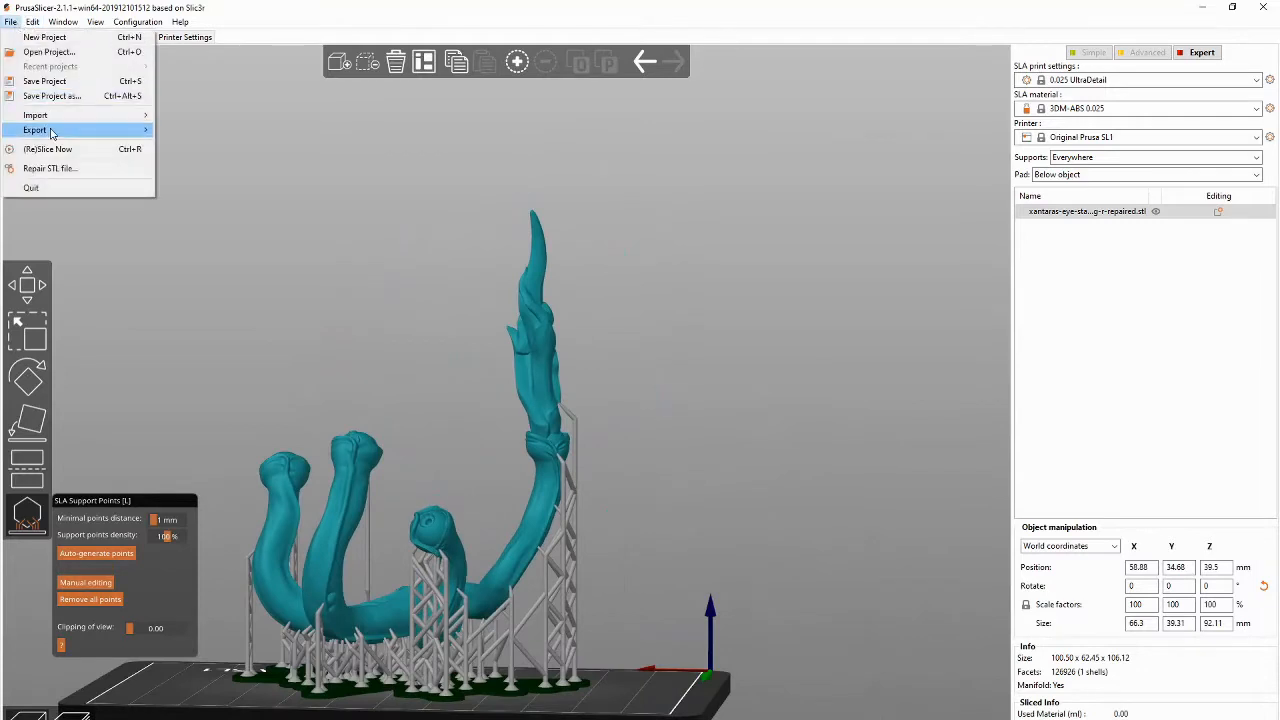
pyautogui.moveTo(49, 129)
pyautogui.click(227, 182)
pyautogui.click(244, 320)
pyautogui.write('Prusa')
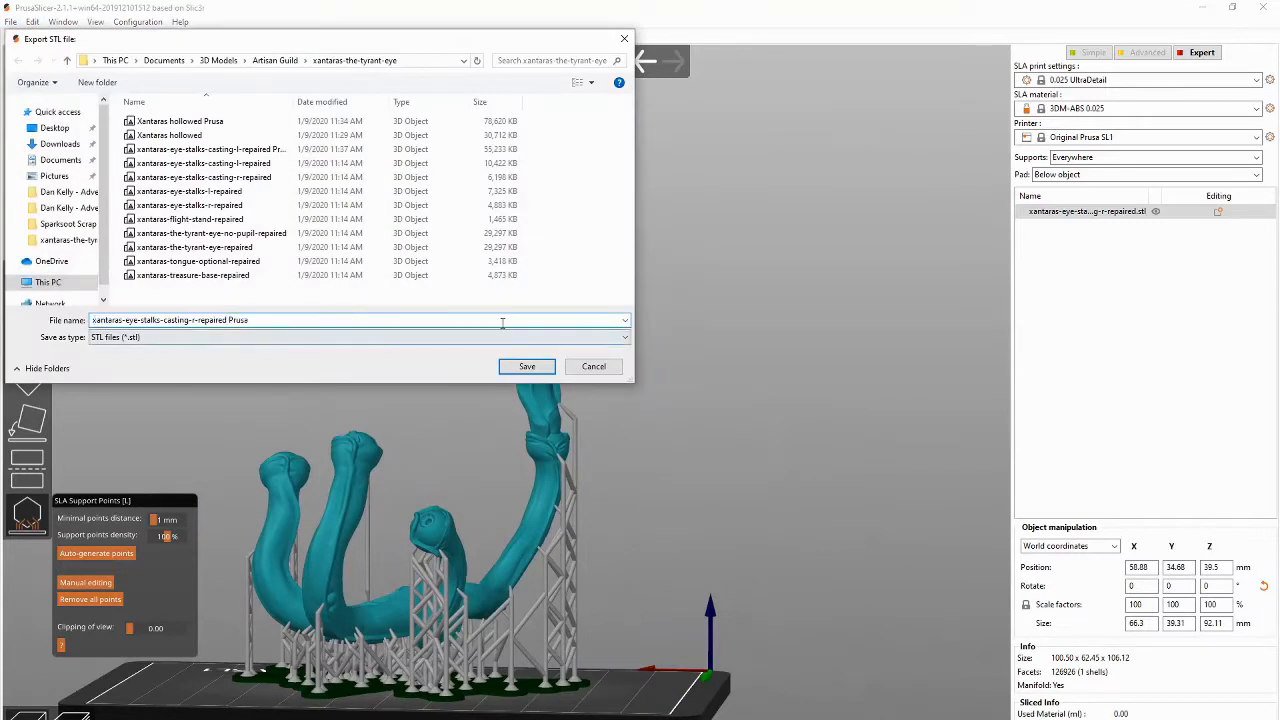
pyautogui.click(527, 368)
# Step: Clear the plate of all objects and import xantaras-tongue-optional-repaired from the xantaras-the-tyrant-eye folder
pyautogui.click(396, 62)
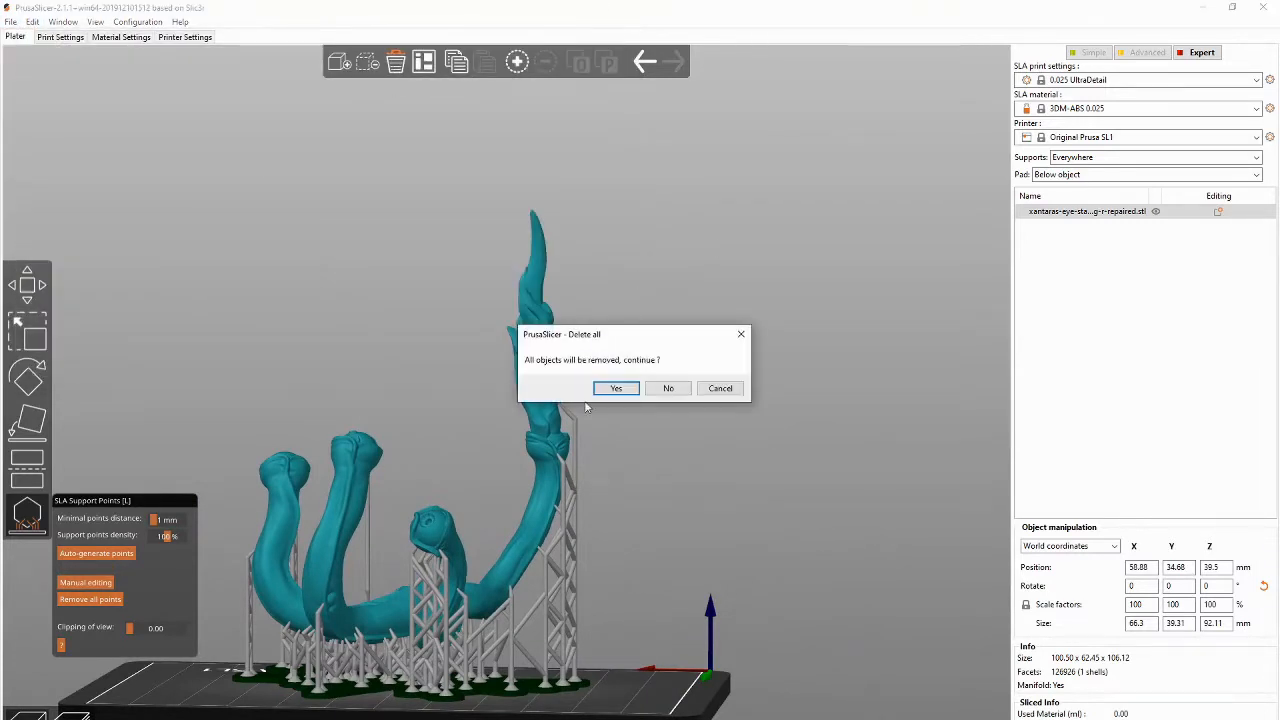
pyautogui.press('Return')
pyautogui.click(11, 21)
pyautogui.moveTo(40, 111)
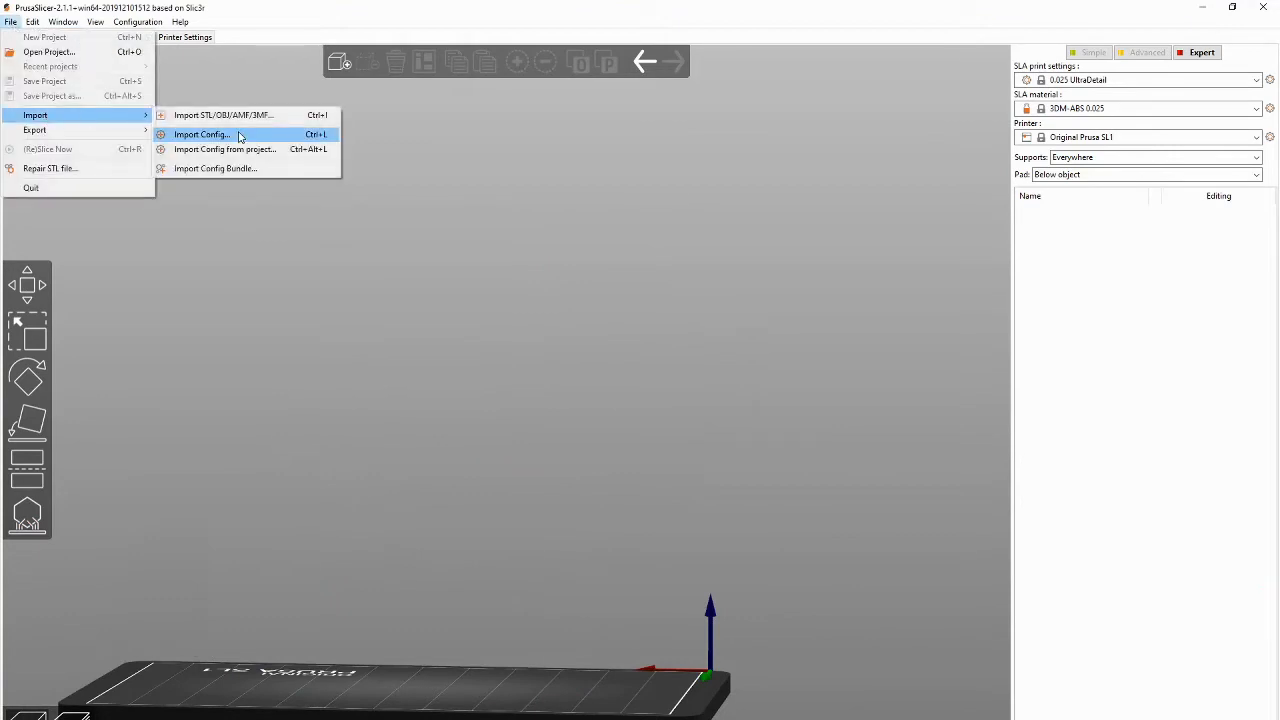
pyautogui.click(230, 112)
pyautogui.doubleClick(192, 279)
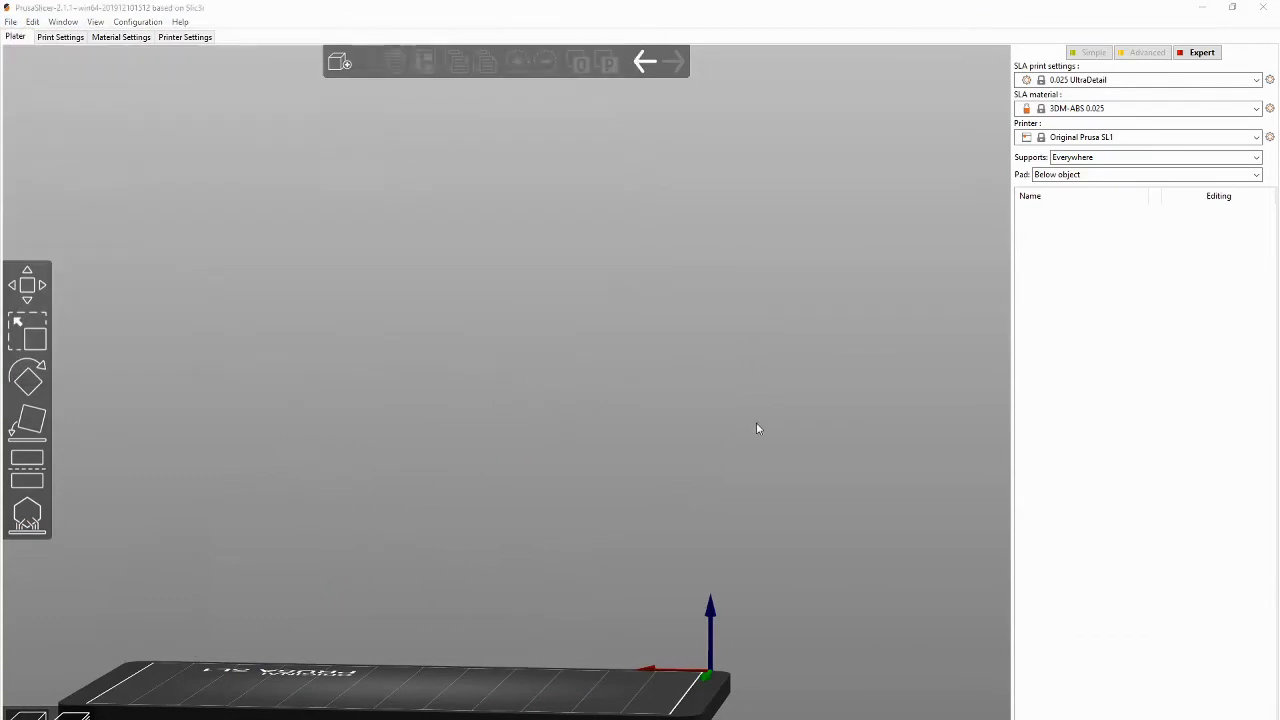
# Step: Optimize the orientation of the tongue model and auto-generate its SLA support points
pyautogui.moveTo(709, 582); pyautogui.dragTo(415, 585)
pyautogui.rightClick(412, 595)
pyautogui.click(470, 547)
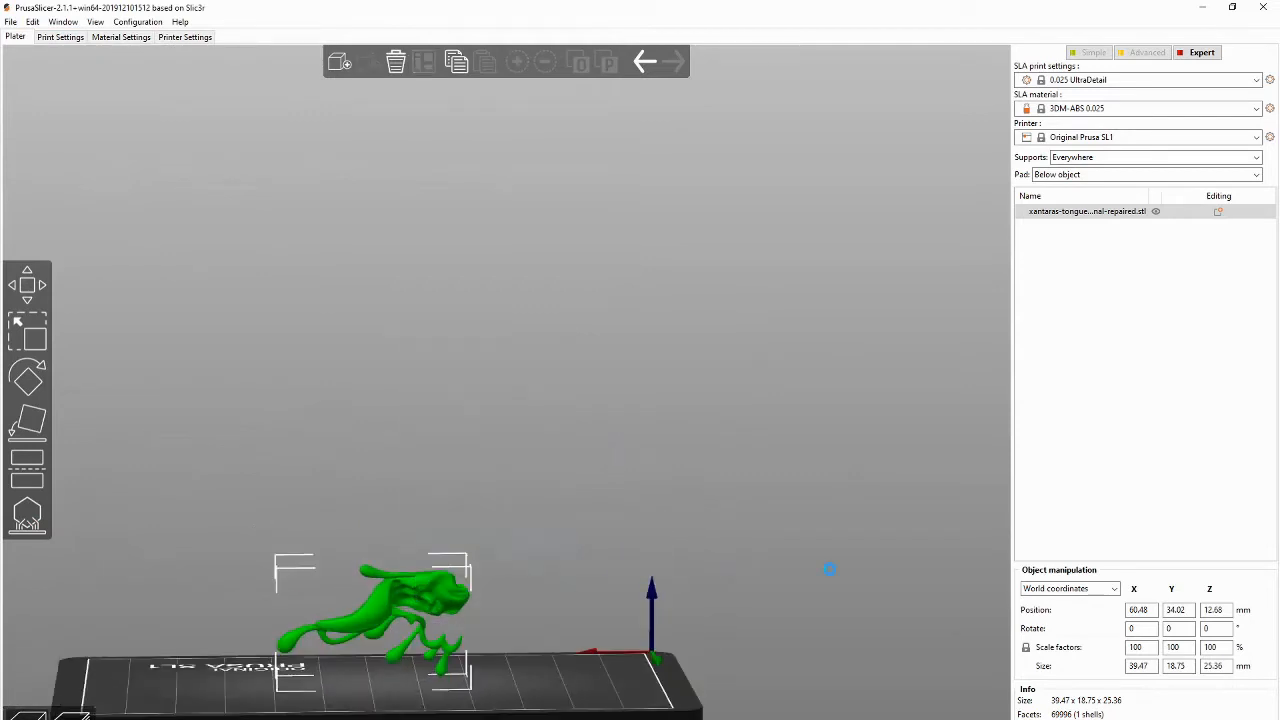
pyautogui.moveTo(603, 638); pyautogui.dragTo(328, 632)
pyautogui.click(20, 522)
pyautogui.click(81, 553)
# Step: Manually add support points to the unsupported areas on the underside of the tongue and apply the changes
pyautogui.click(85, 582)
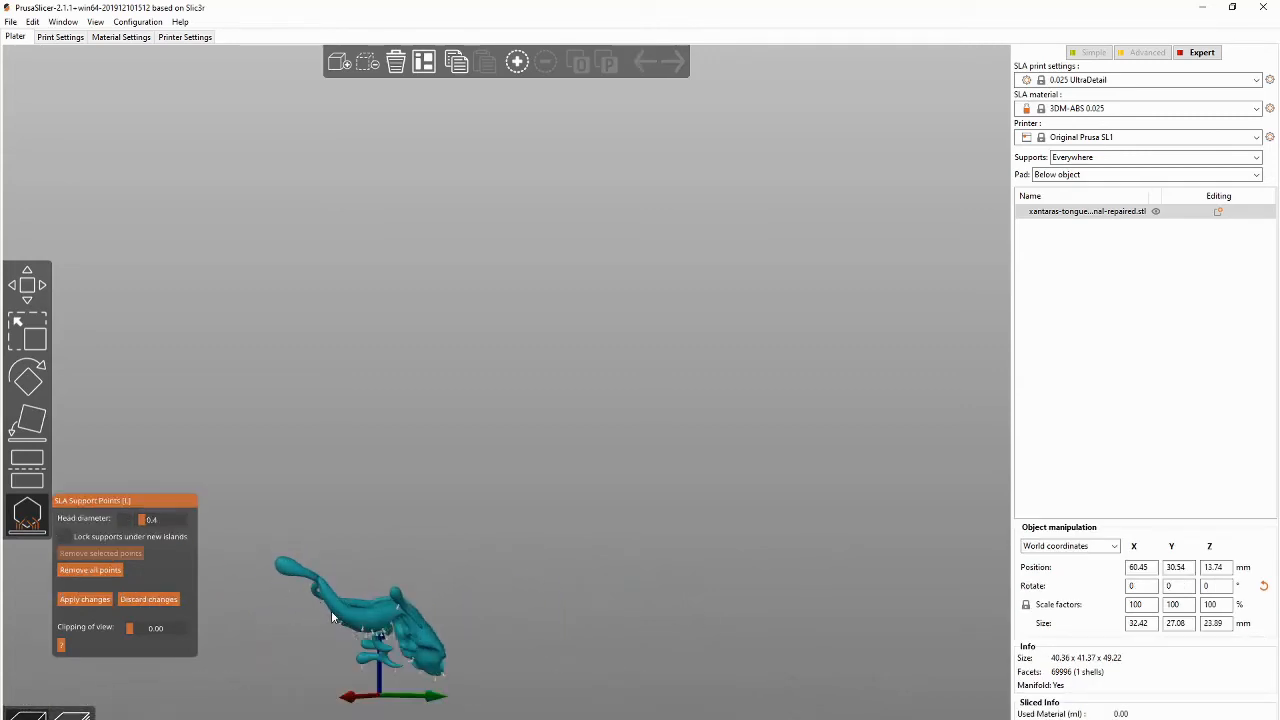
pyautogui.moveTo(277, 573); pyautogui.dragTo(560, 628)
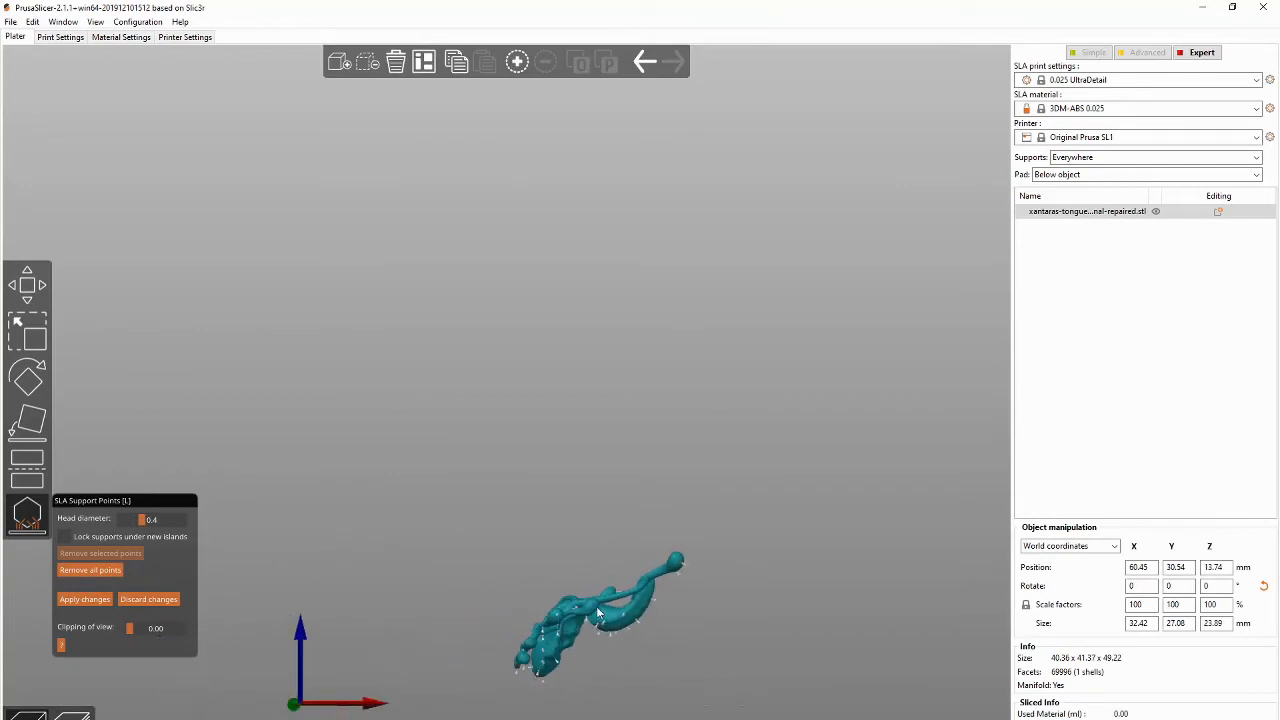
pyautogui.moveTo(624, 601); pyautogui.dragTo(563, 706)
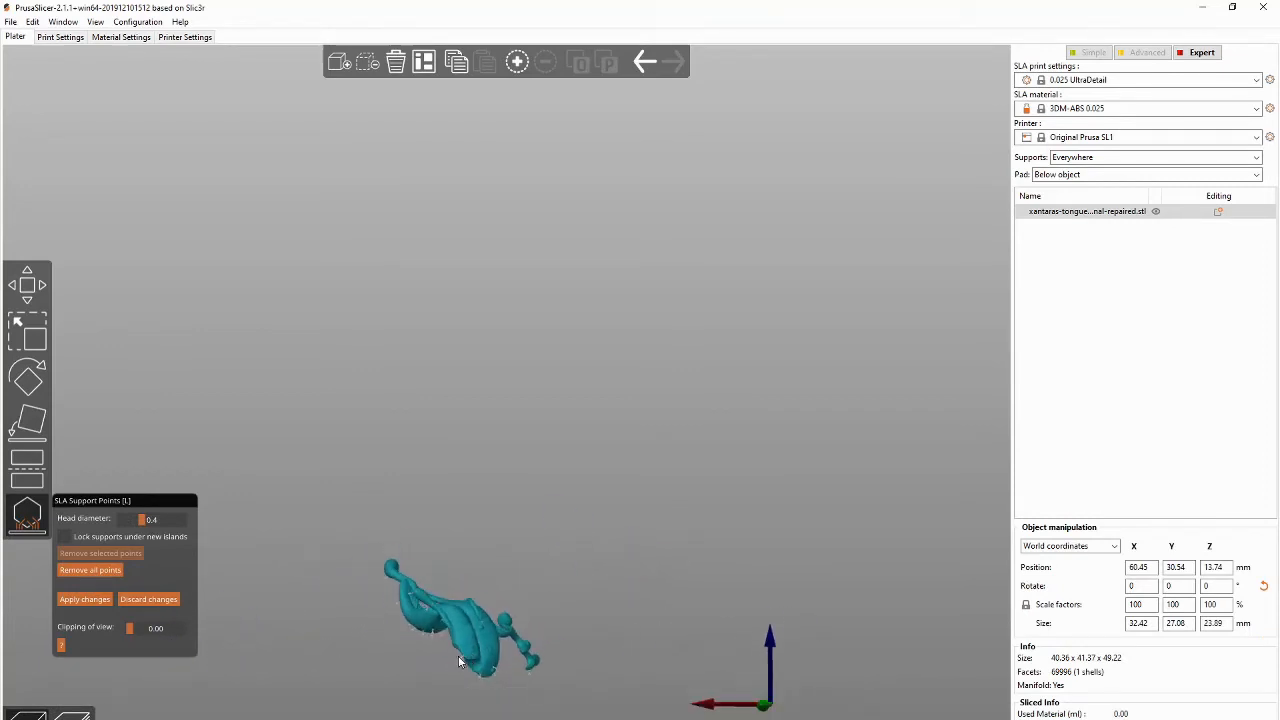
pyautogui.click(85, 600)
pyautogui.moveTo(564, 562); pyautogui.dragTo(762, 596)
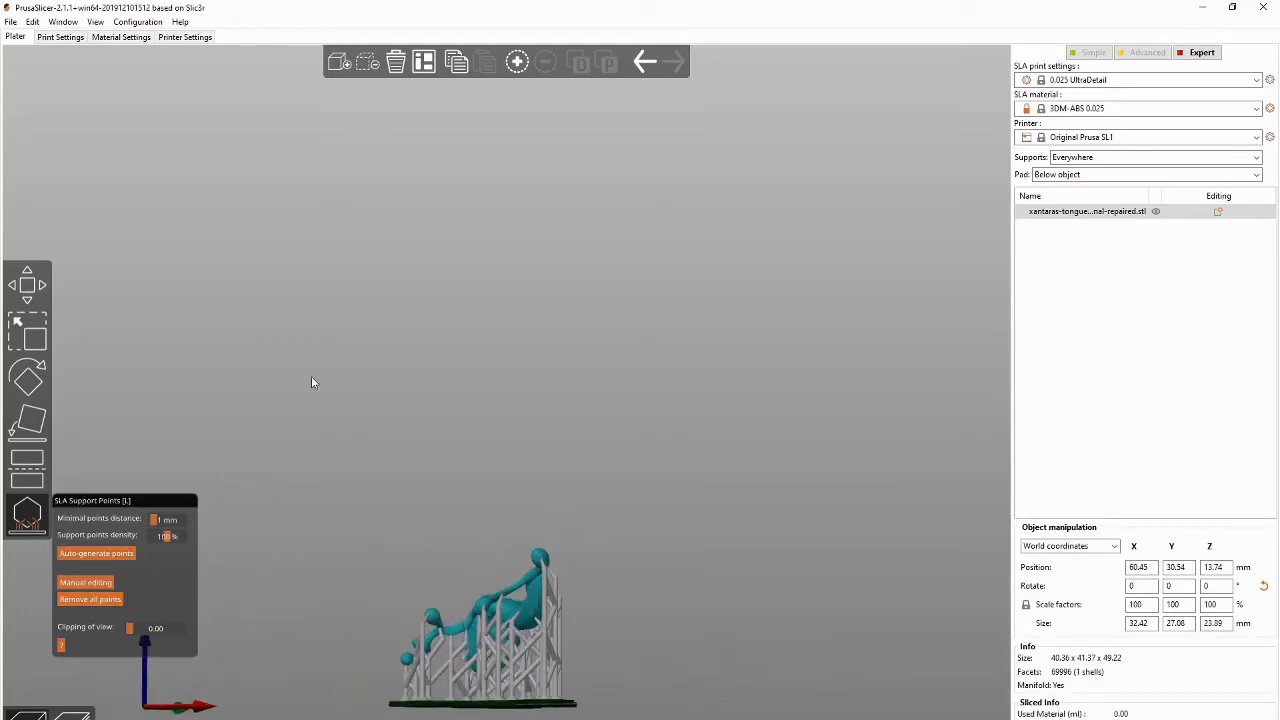
# Step: Export the supported tongue as an STL named xantaras-tongue-optional-repaired Prusa
pyautogui.click(10, 21)
pyautogui.moveTo(72, 129)
pyautogui.click(208, 178)
pyautogui.click(281, 317)
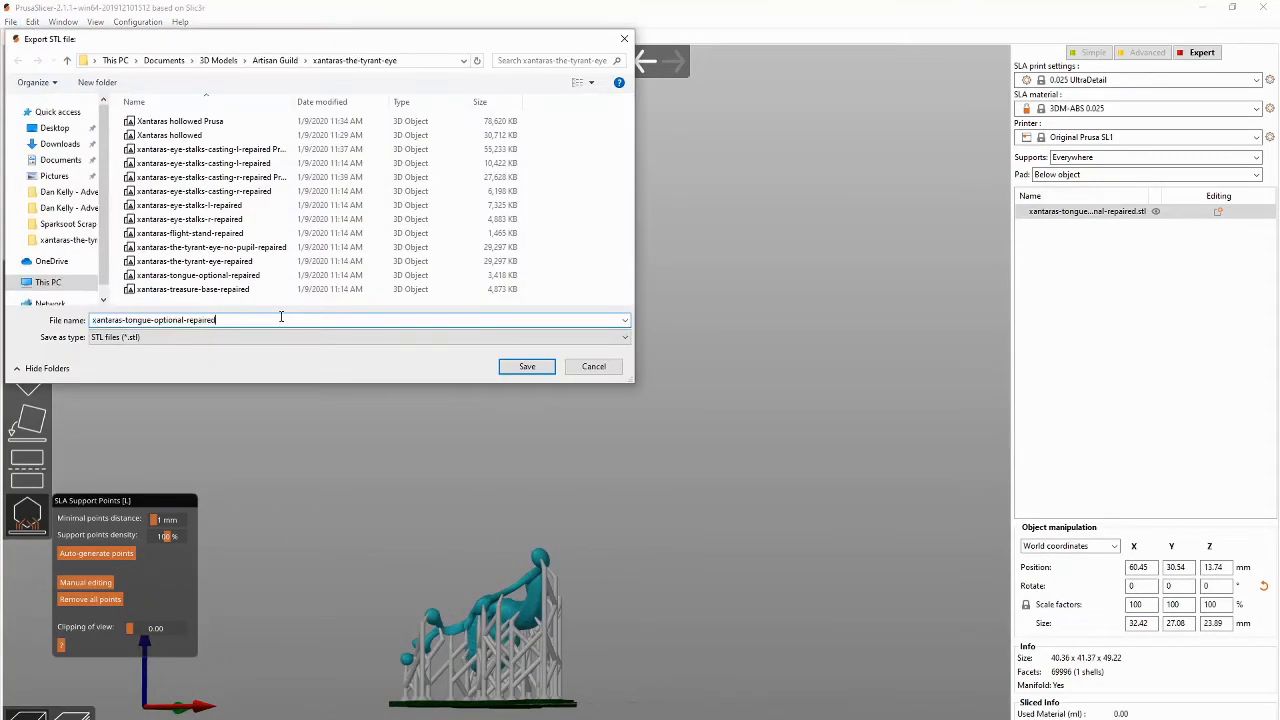
pyautogui.write('Prusa')
pyautogui.click(527, 366)
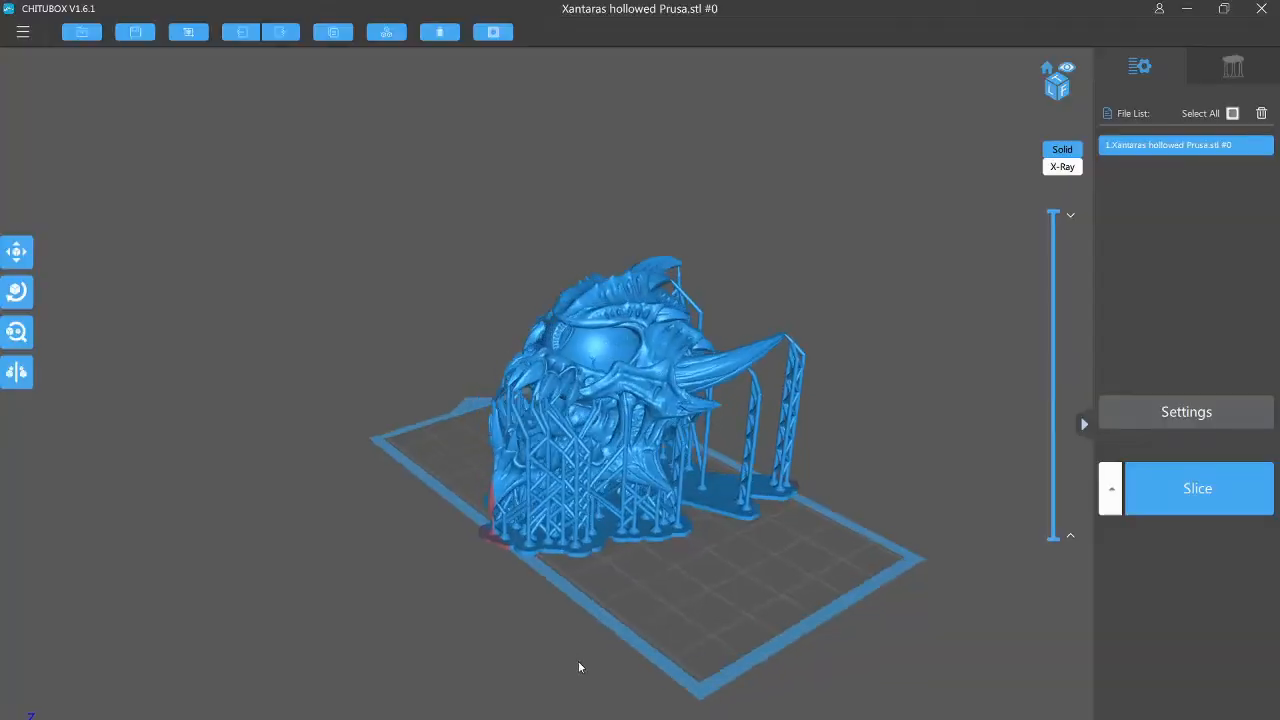
# Step: Switch to CHITUBOX and rotate the Xantaras hollowed Prusa head 90° about the Z axis
pyautogui.moveTo(689, 687); pyautogui.dragTo(620, 571)
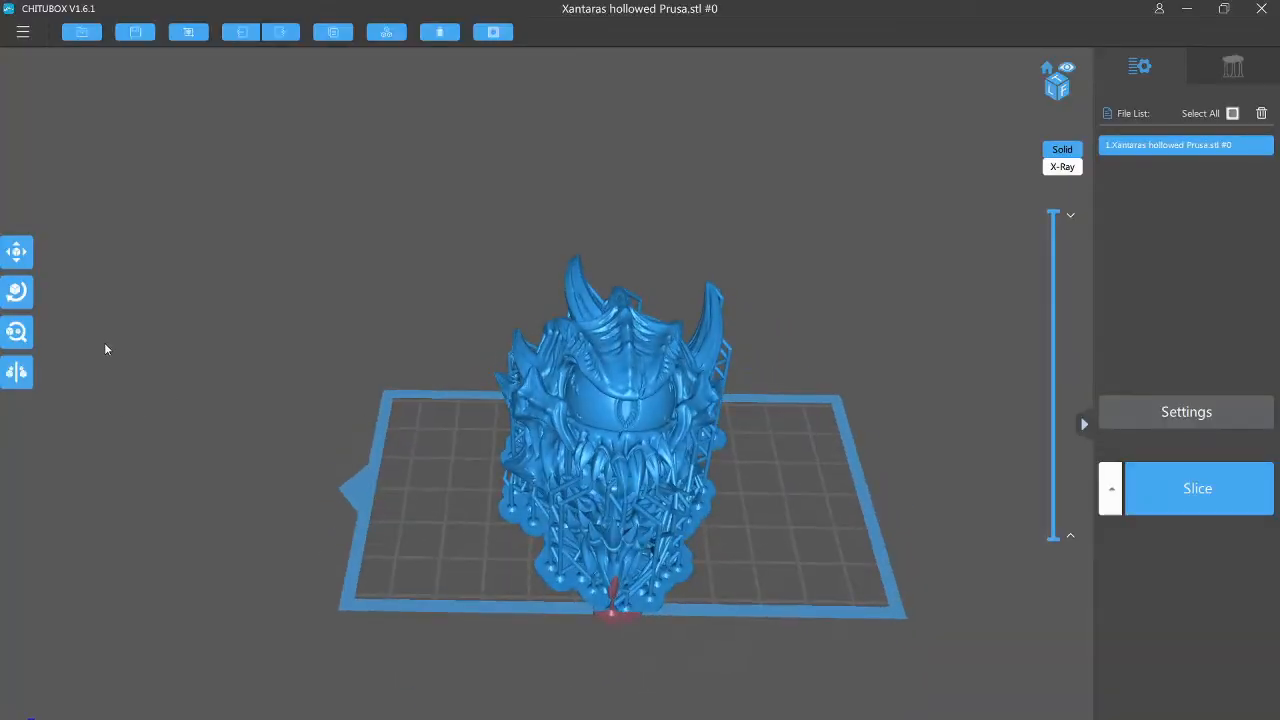
pyautogui.click(16, 291)
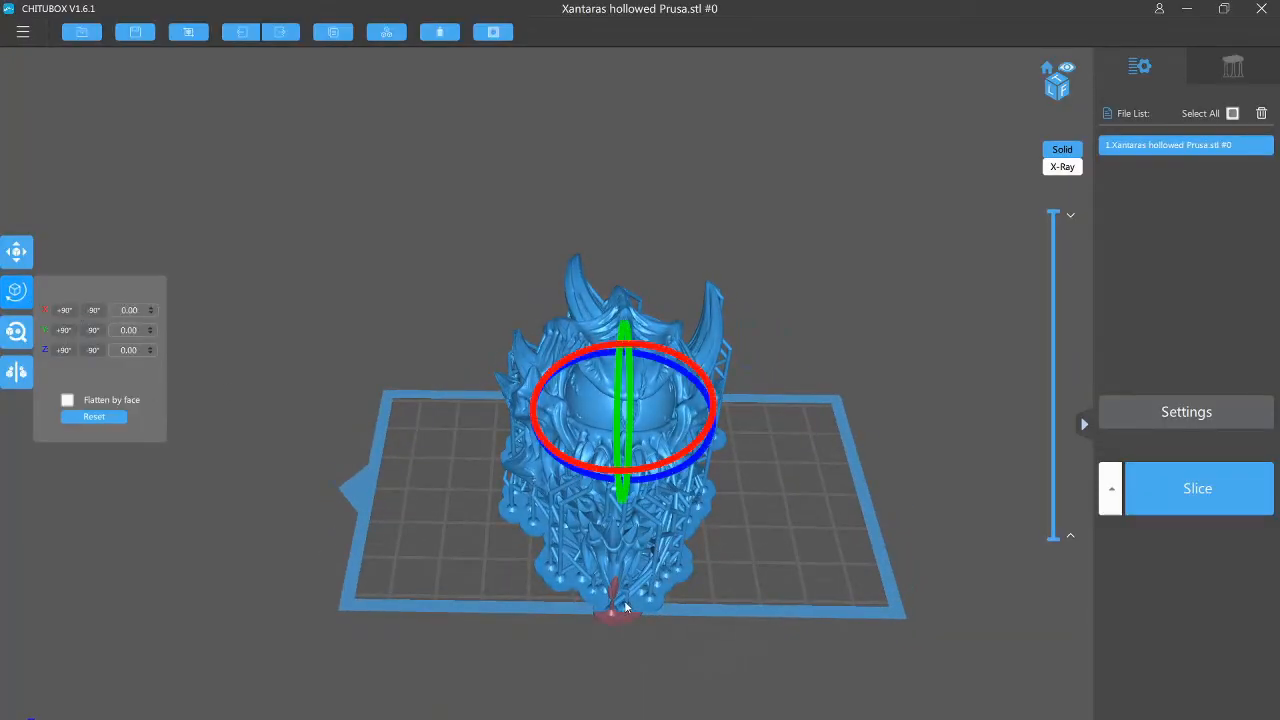
pyautogui.moveTo(621, 609)
pyautogui.mouseDown()
pyautogui.moveTo(608, 607)
pyautogui.moveTo(623, 603)
pyautogui.mouseUp()
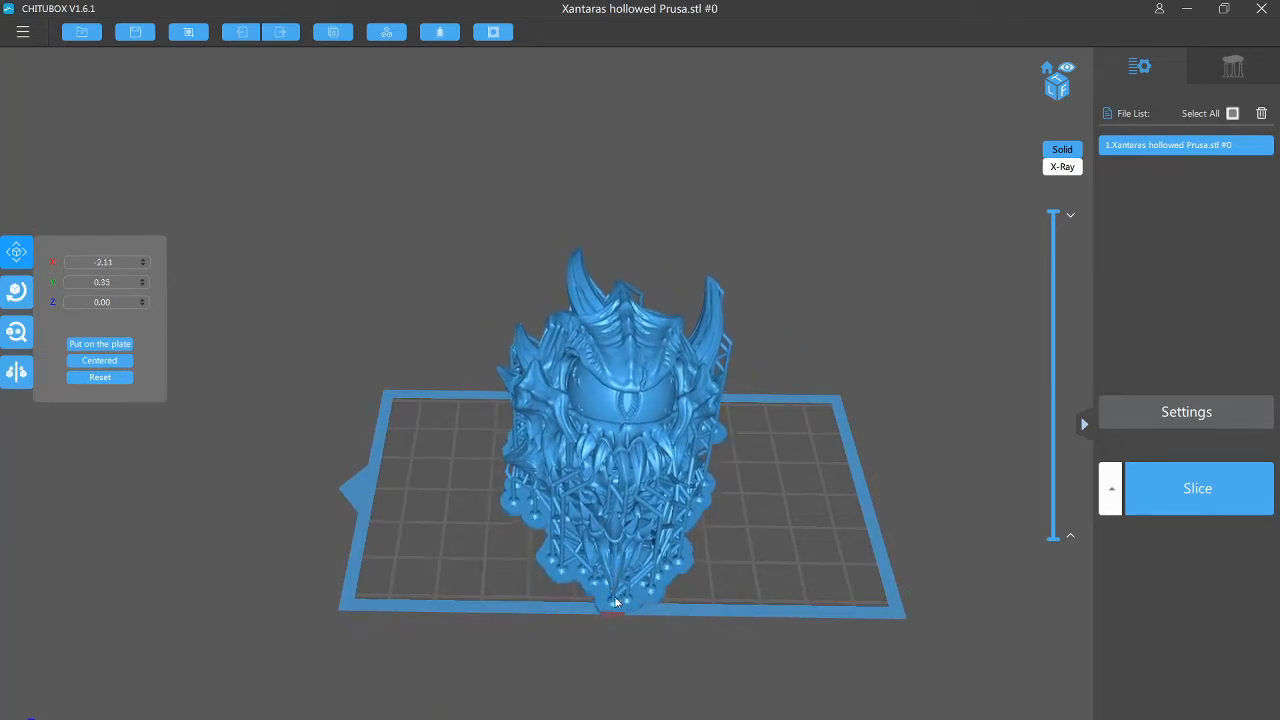
pyautogui.click(22, 298)
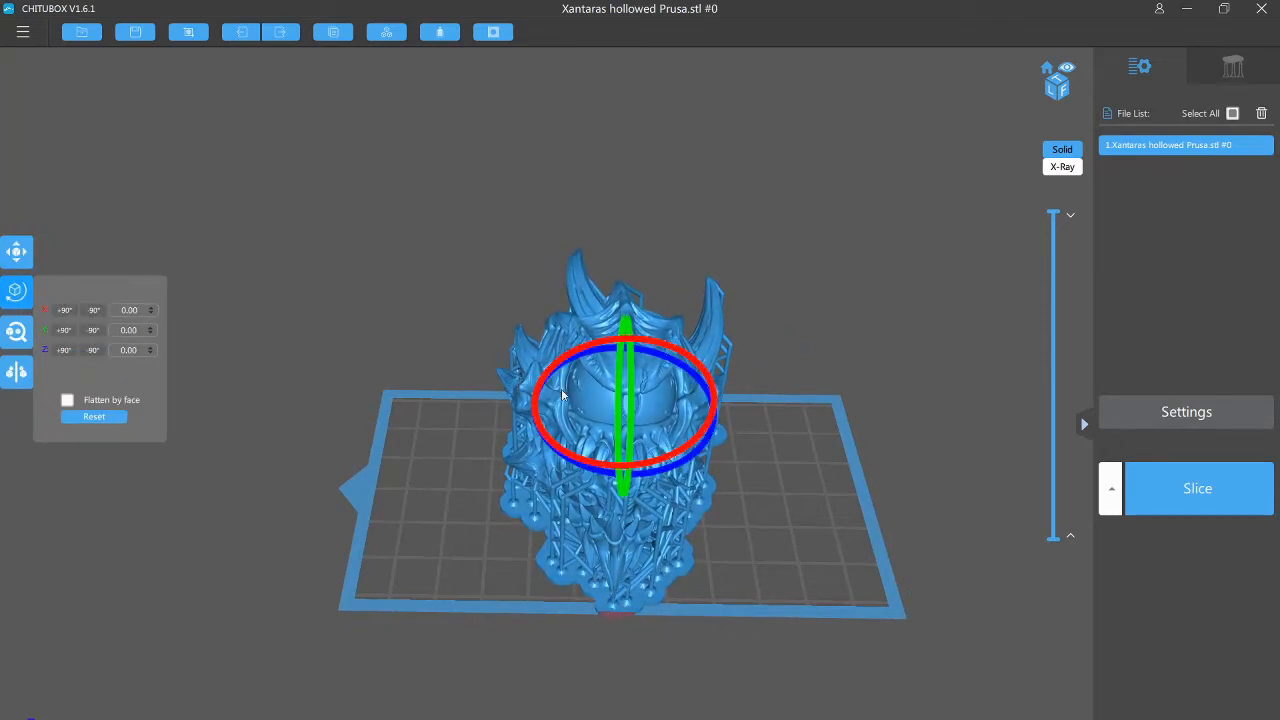
pyautogui.click(148, 348)
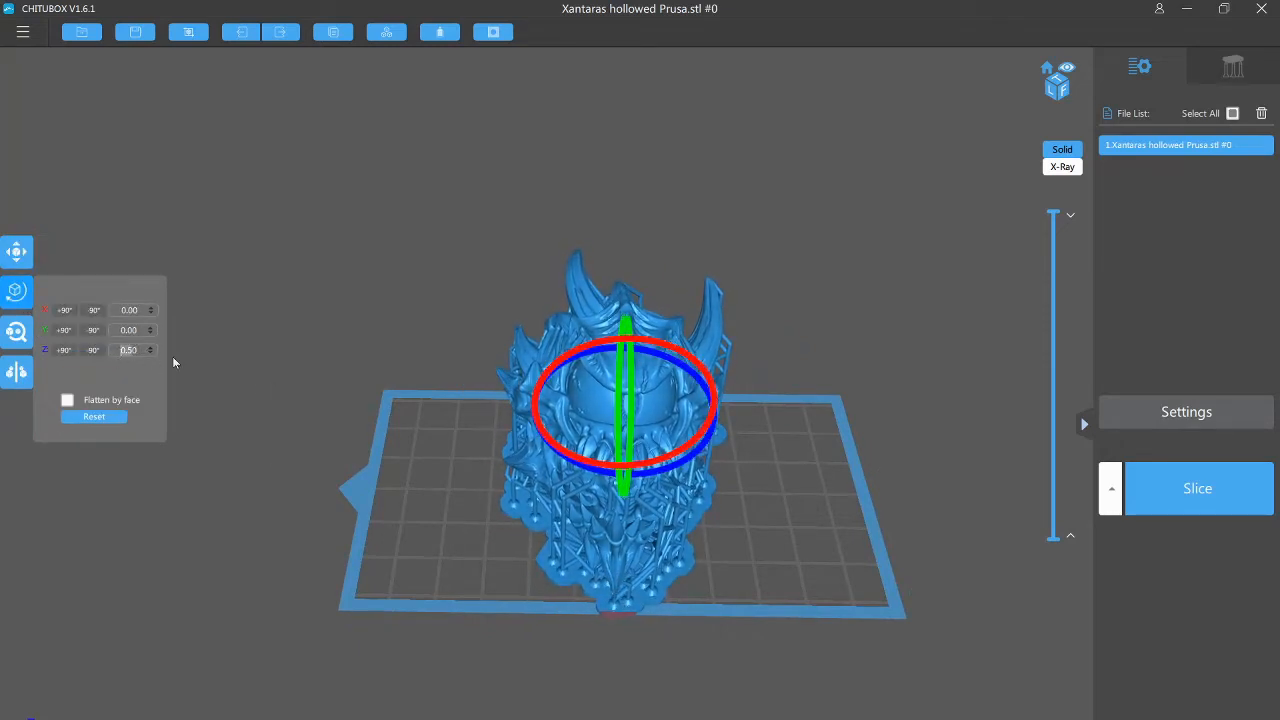
pyautogui.write('90')
# Step: Move the rotated head close to the centre of the build plate, at about X -1.02, Y -0.79
pyautogui.moveTo(299, 625); pyautogui.dragTo(338, 622, button='right')
pyautogui.moveTo(641, 514); pyautogui.dragTo(720, 540)
pyautogui.moveTo(619, 630); pyautogui.dragTo(595, 688, button='right')
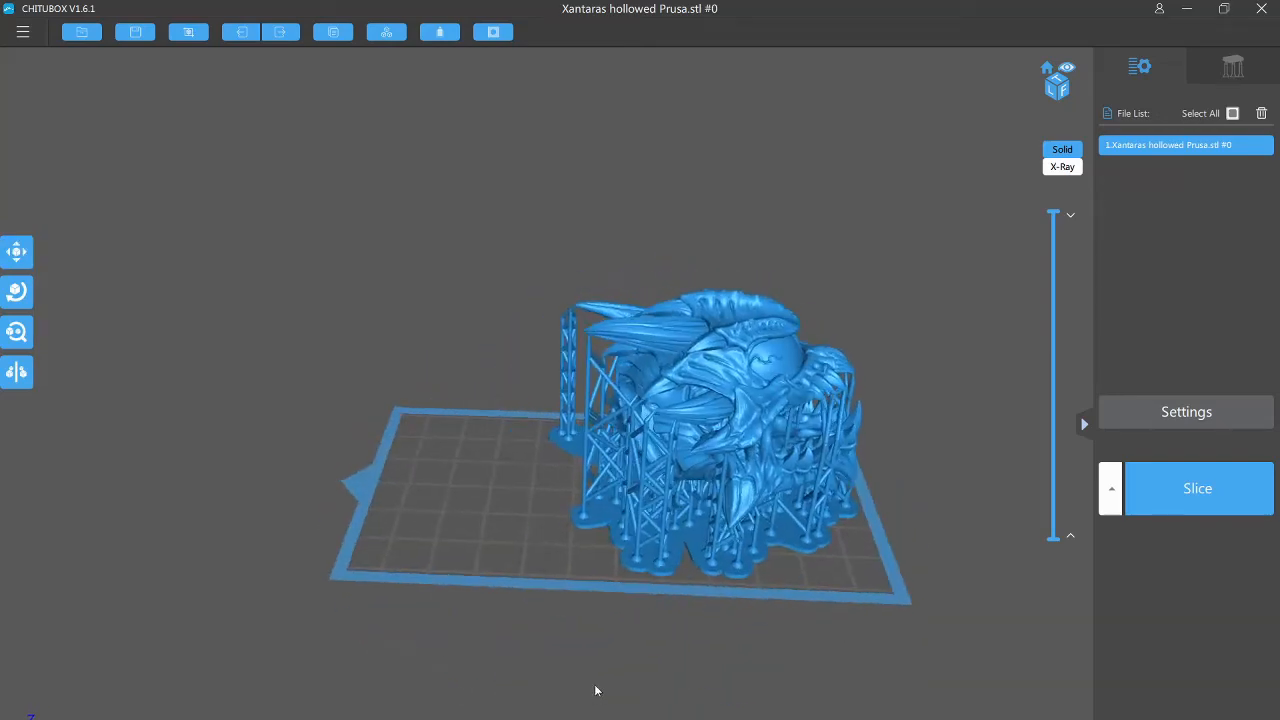
pyautogui.moveTo(681, 490); pyautogui.dragTo(594, 491)
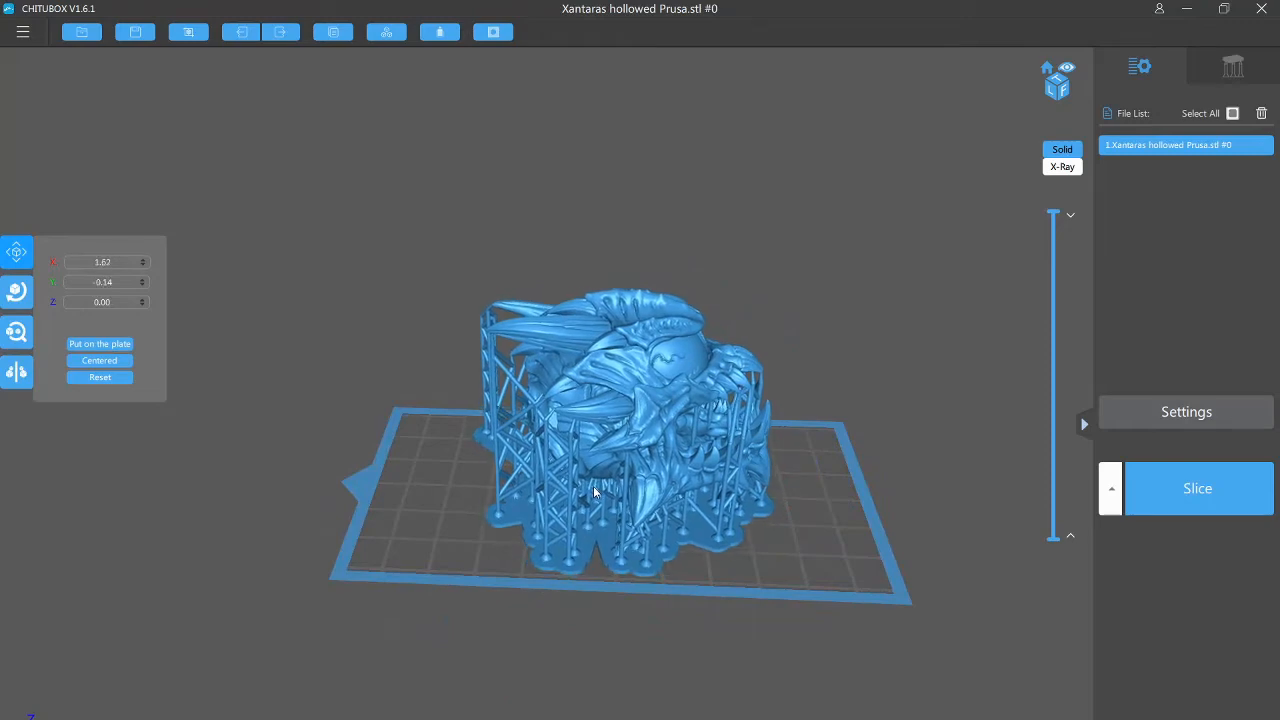
pyautogui.moveTo(594, 491); pyautogui.dragTo(648, 500, button='right')
pyautogui.moveTo(643, 466); pyautogui.dragTo(633, 468)
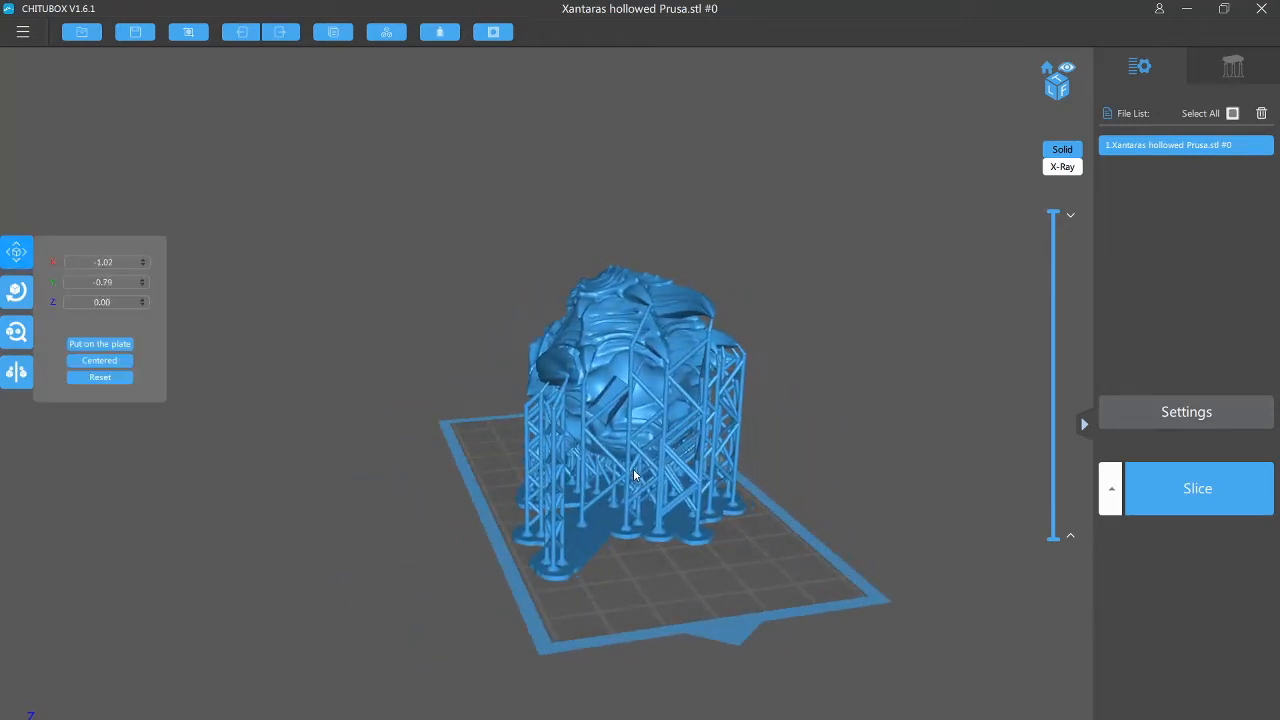
pyautogui.moveTo(911, 552); pyautogui.dragTo(691, 561, button='right')
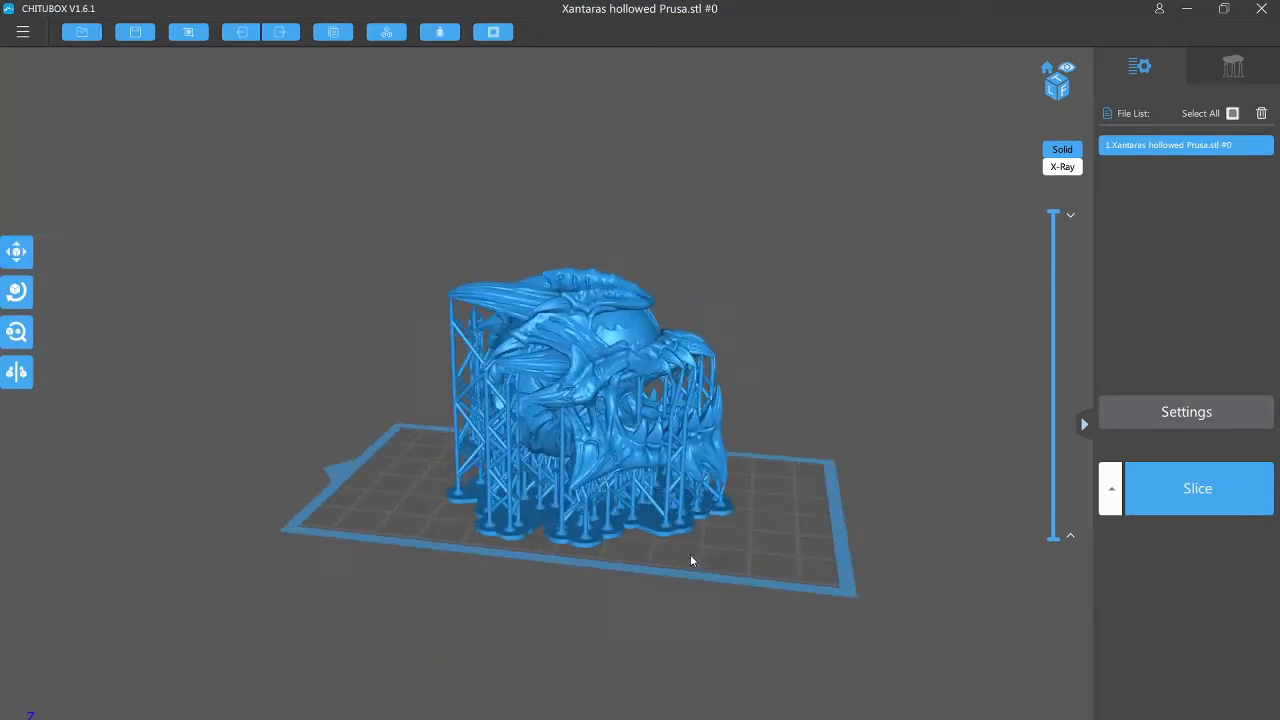
# Step: Add xantaras-flight-stand-repaired from the xantaras-the-tyrant-eye folder to the plate and make it the only selected model
pyautogui.click(84, 34)
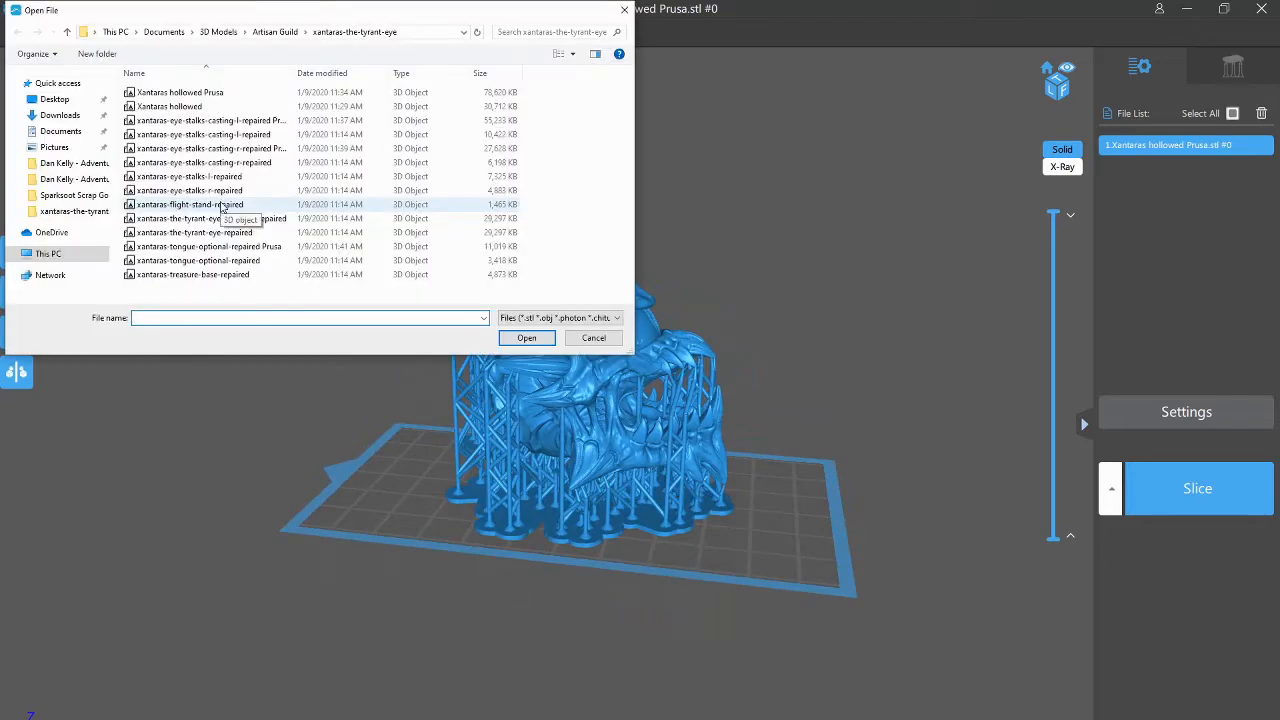
pyautogui.click(236, 206)
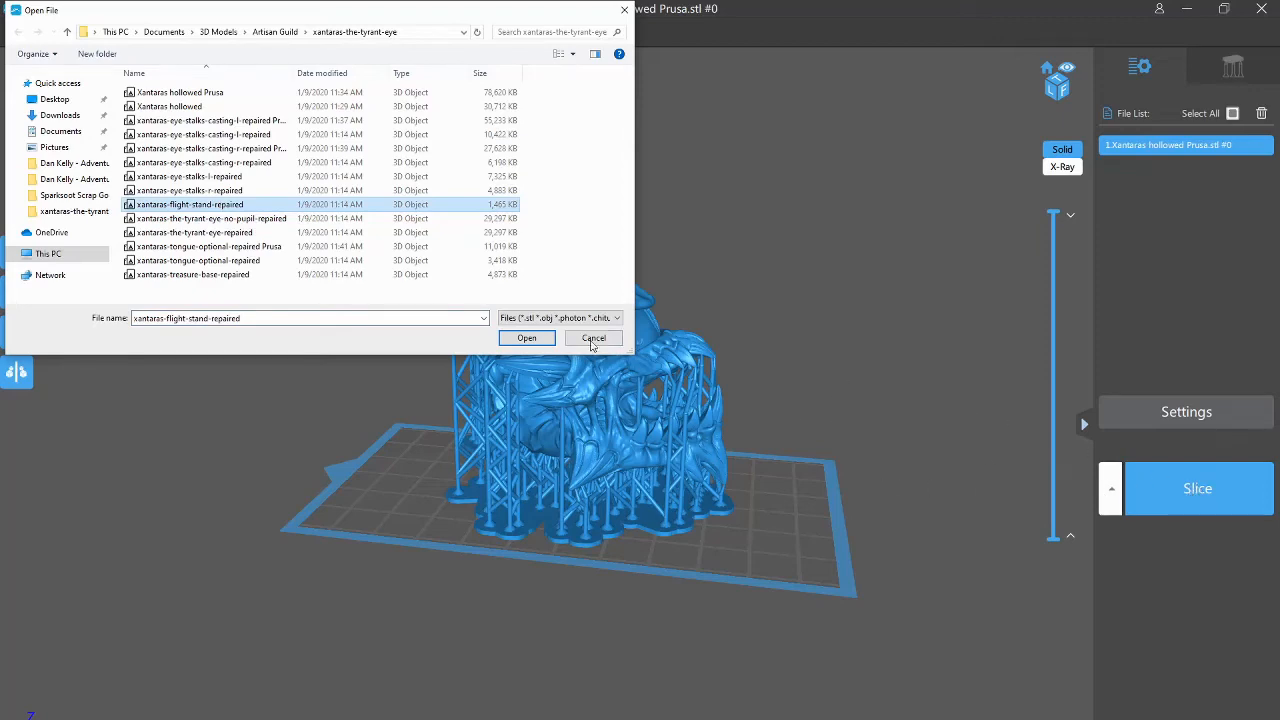
pyautogui.click(527, 338)
pyautogui.click(792, 474)
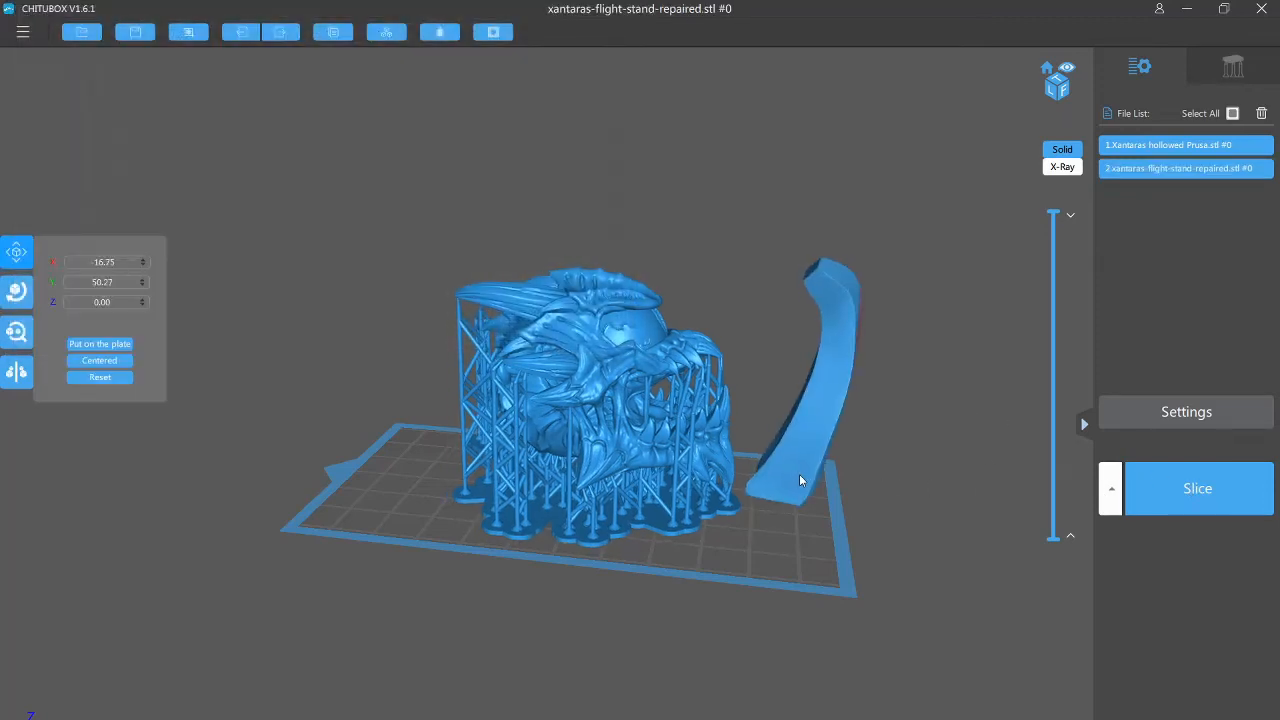
pyautogui.moveTo(799, 474); pyautogui.dragTo(794, 474)
pyautogui.click(1187, 153)
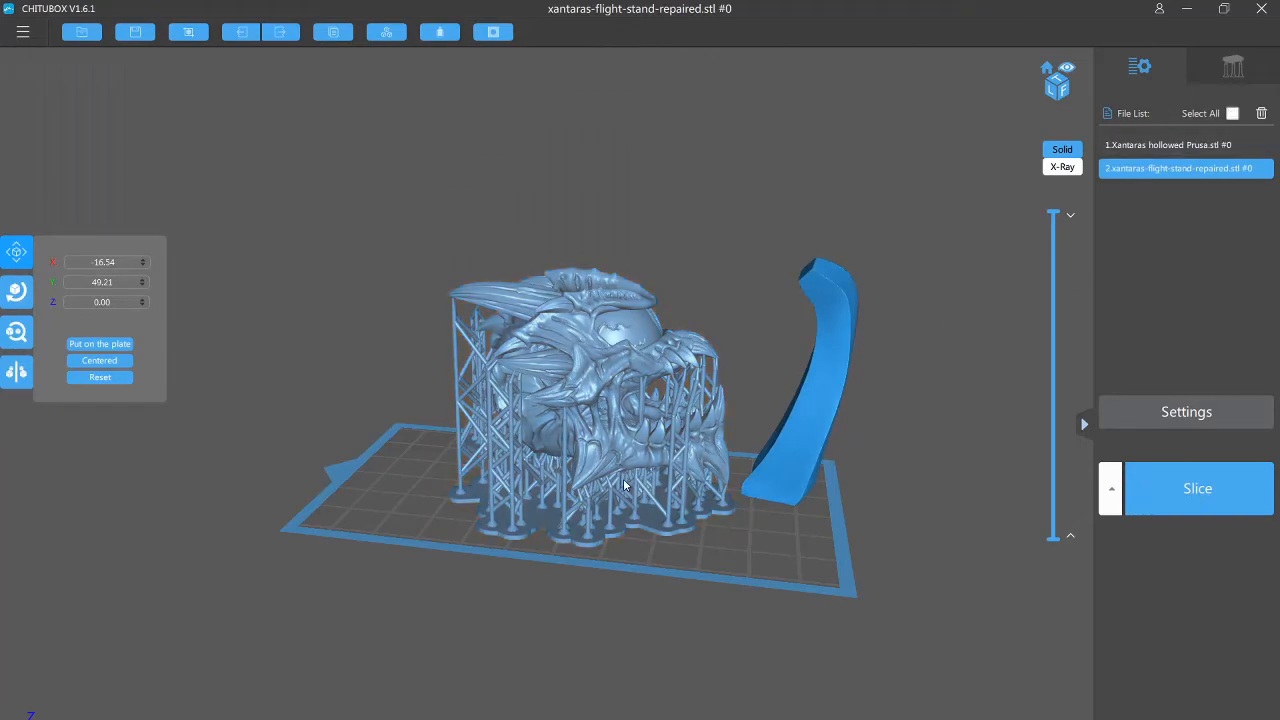
pyautogui.click(656, 429)
pyautogui.click(16, 292)
pyautogui.moveTo(654, 427); pyautogui.dragTo(651, 430)
pyautogui.moveTo(657, 443); pyautogui.dragTo(639, 442)
pyautogui.doubleClick(139, 307)
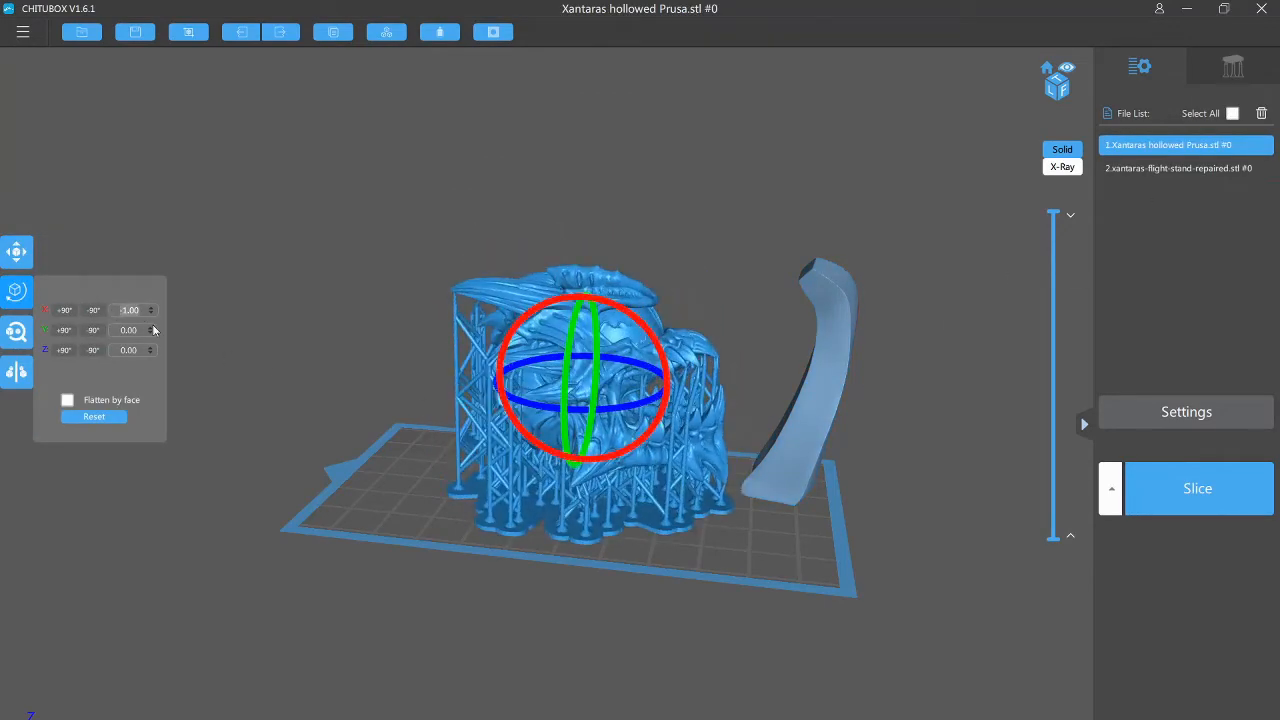
pyautogui.write('0')
pyautogui.click(17, 292)
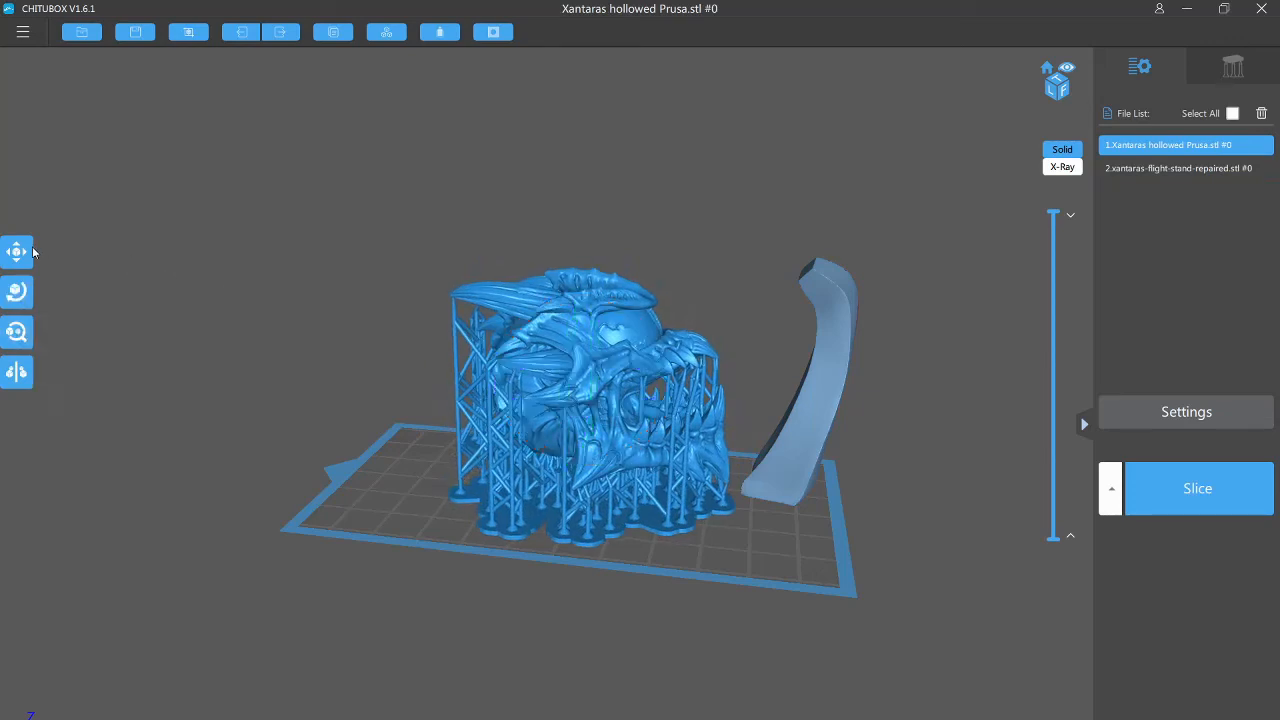
# Step: Nudge the head slightly on the plate and move the flight stand to about X -14.07, Y 46.97
pyautogui.moveTo(554, 432); pyautogui.dragTo(537, 433)
pyautogui.moveTo(563, 567); pyautogui.dragTo(573, 674)
pyautogui.click(815, 486)
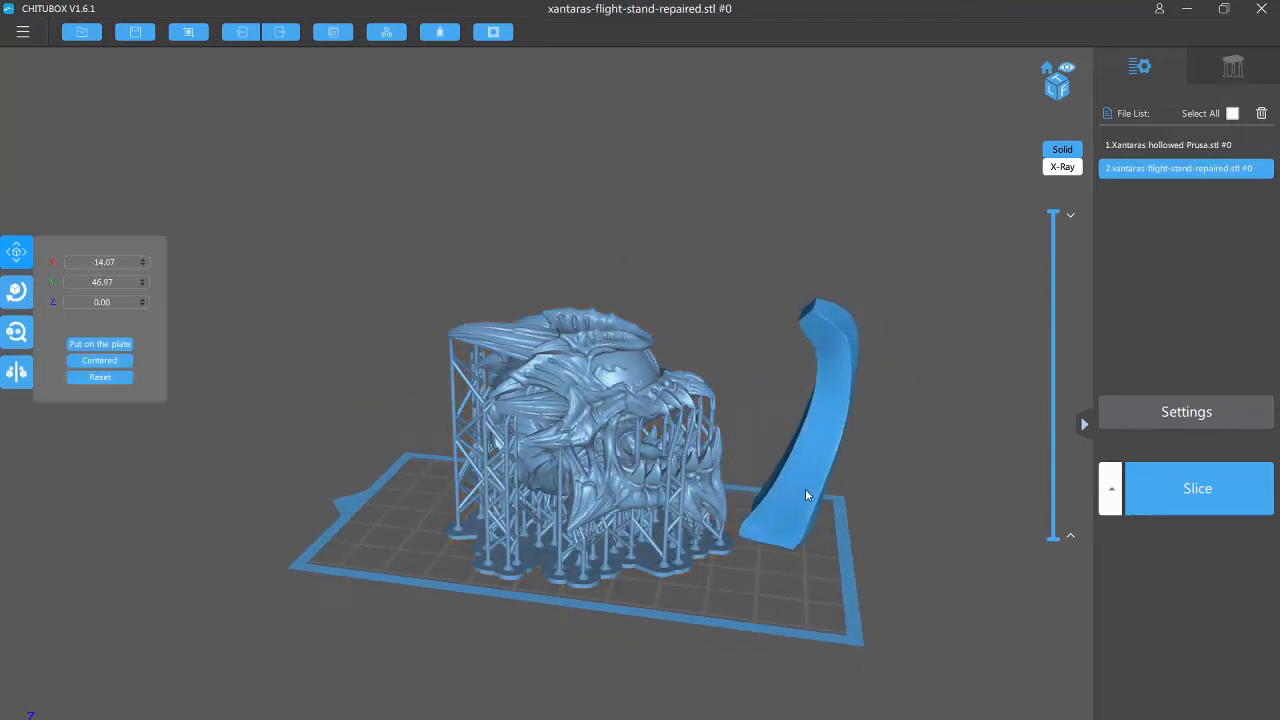
# Step: Rotate the flight stand by about 63° about the Z axis
pyautogui.click(16, 291)
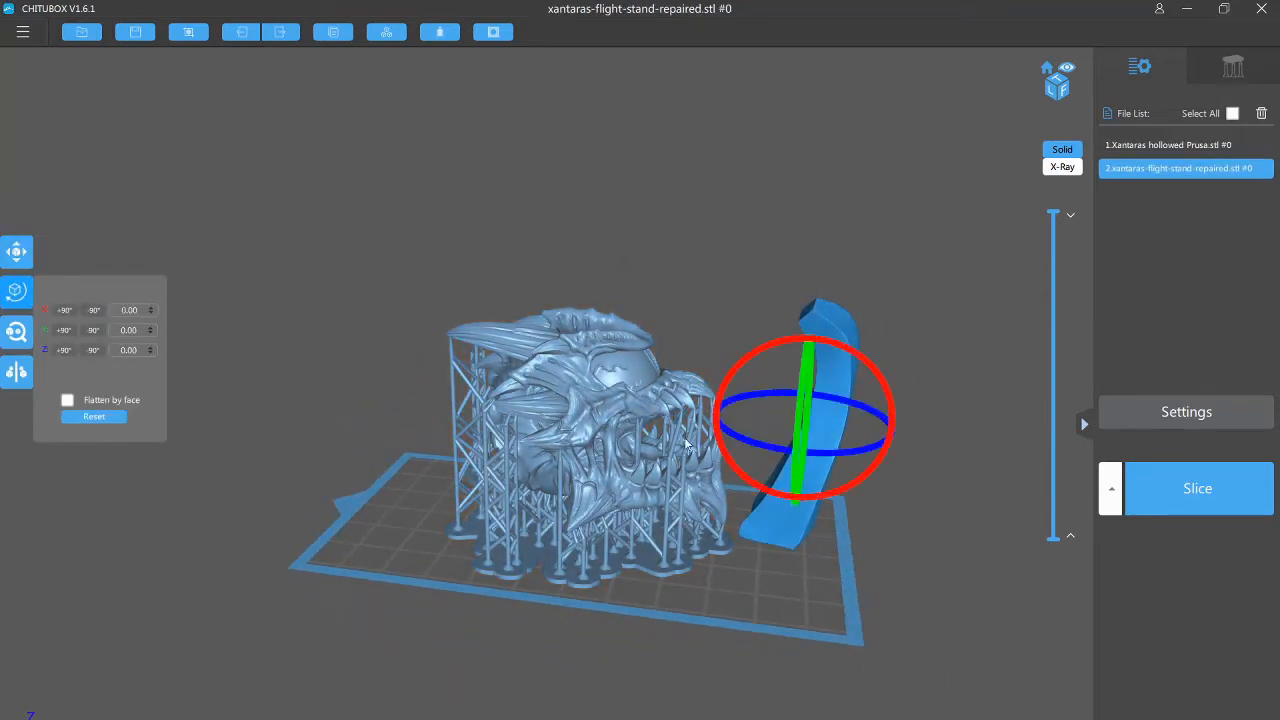
pyautogui.moveTo(747, 440); pyautogui.dragTo(772, 454)
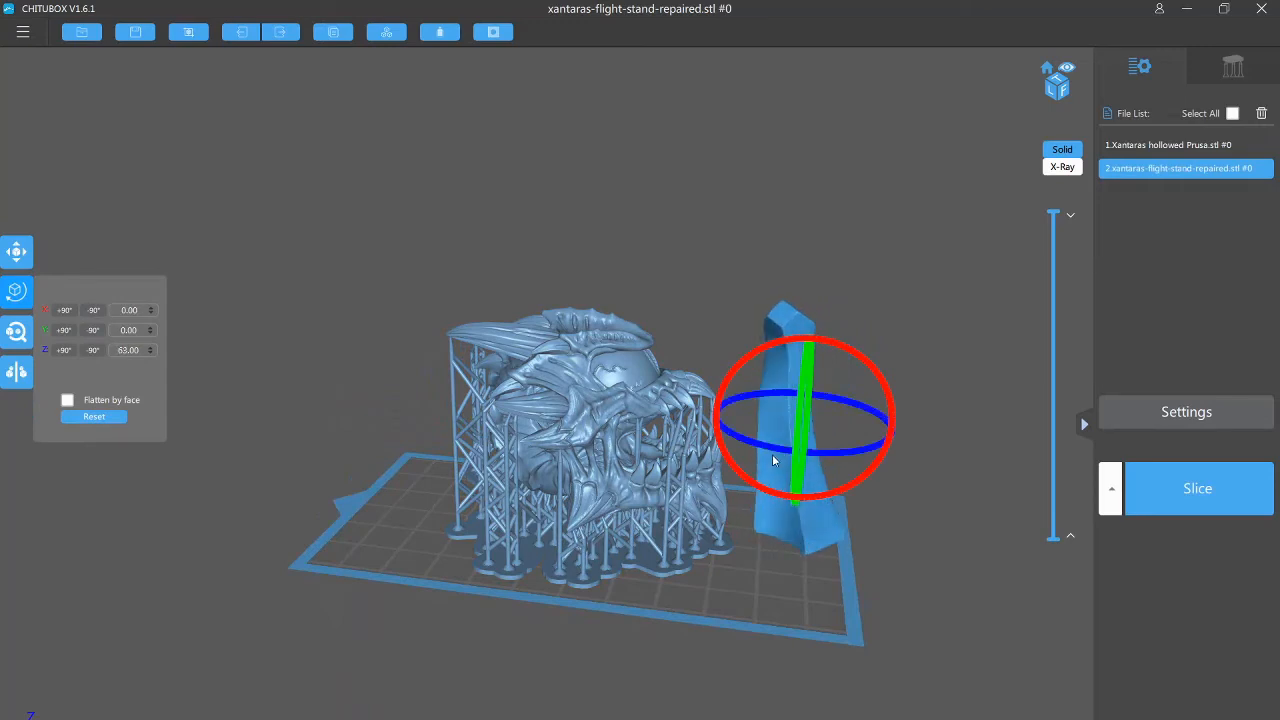
pyautogui.click(16, 251)
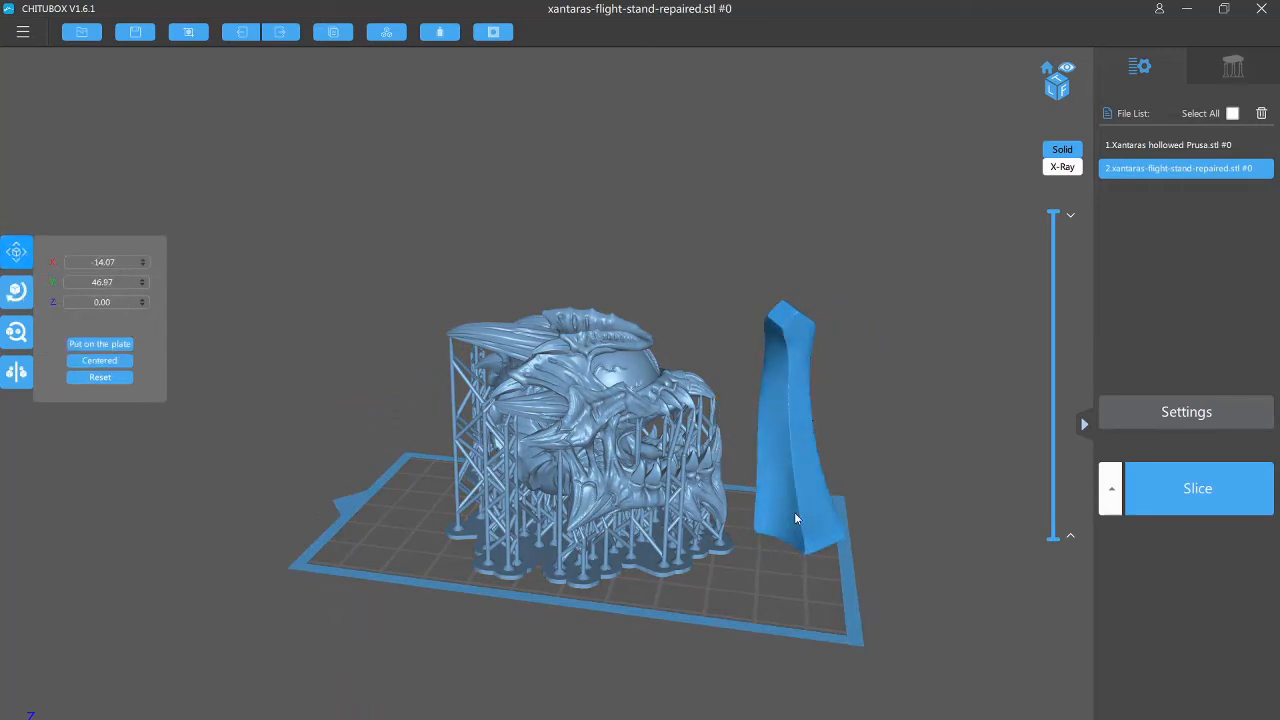
# Step: Add medium supports beneath the overhanging tip of the flight stand, then inspect them close up
pyautogui.click(1232, 66)
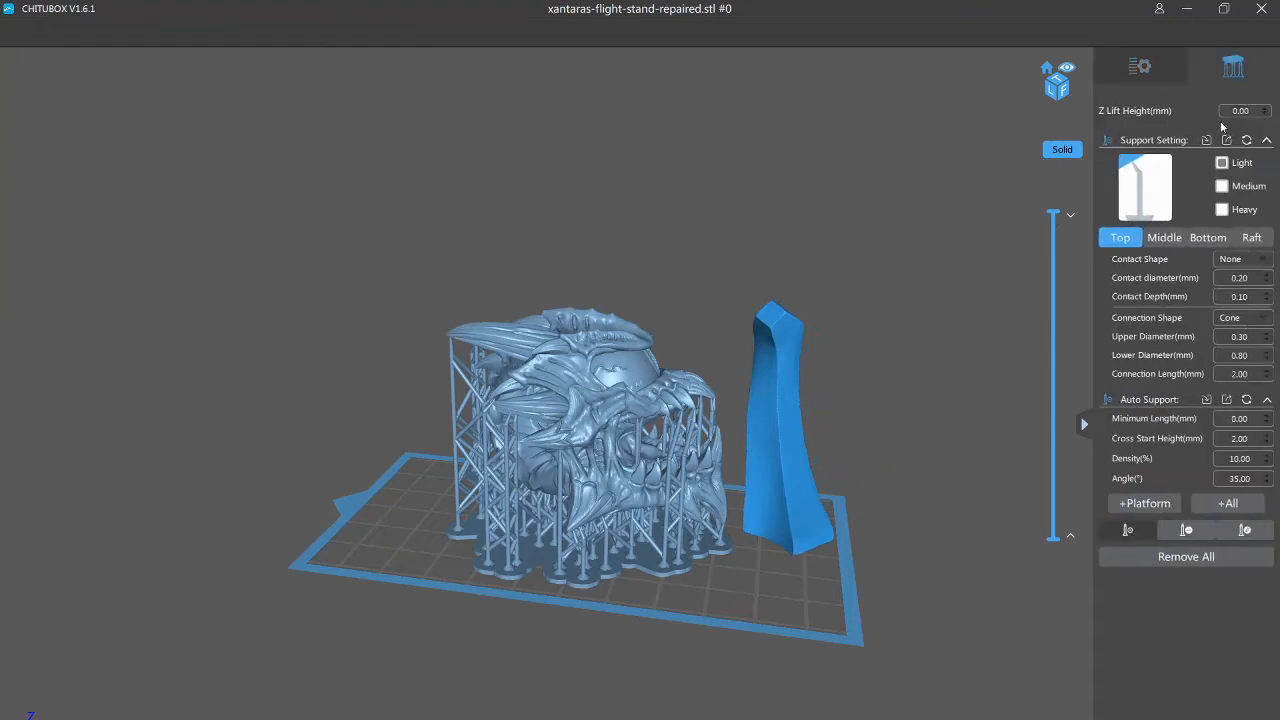
pyautogui.click(1224, 188)
pyautogui.click(771, 333)
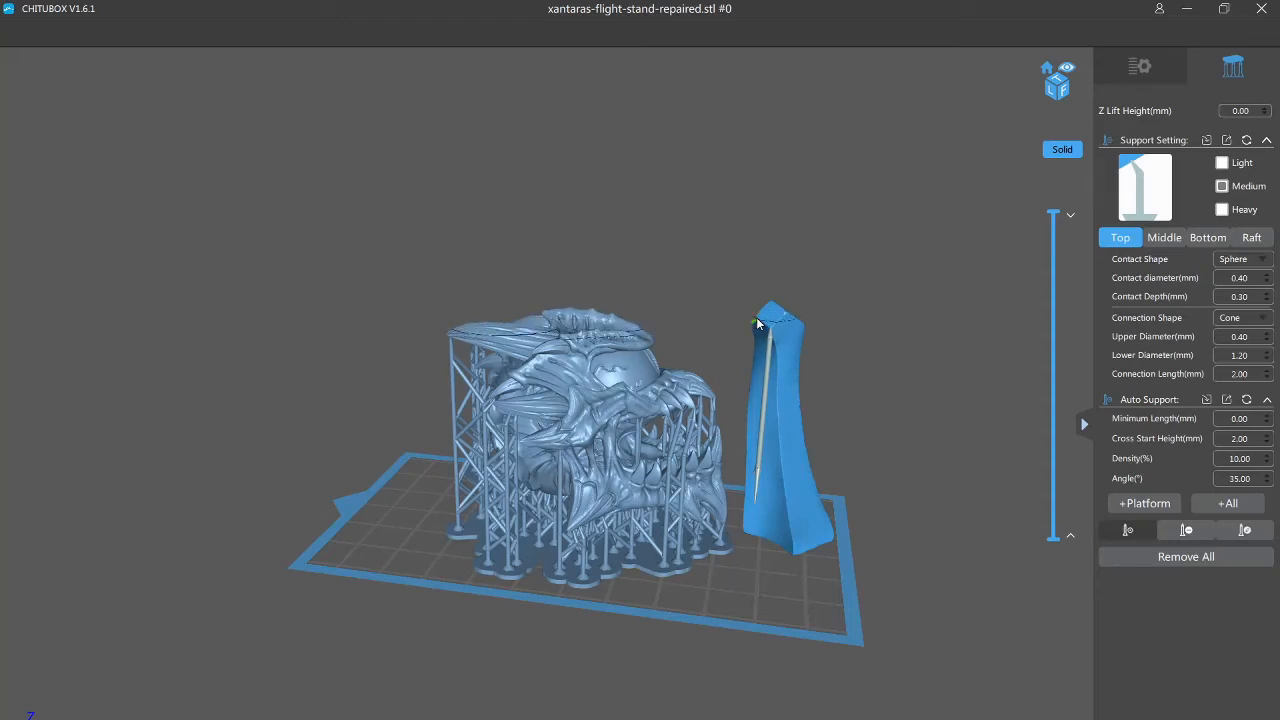
pyautogui.moveTo(943, 620); pyautogui.dragTo(830, 470)
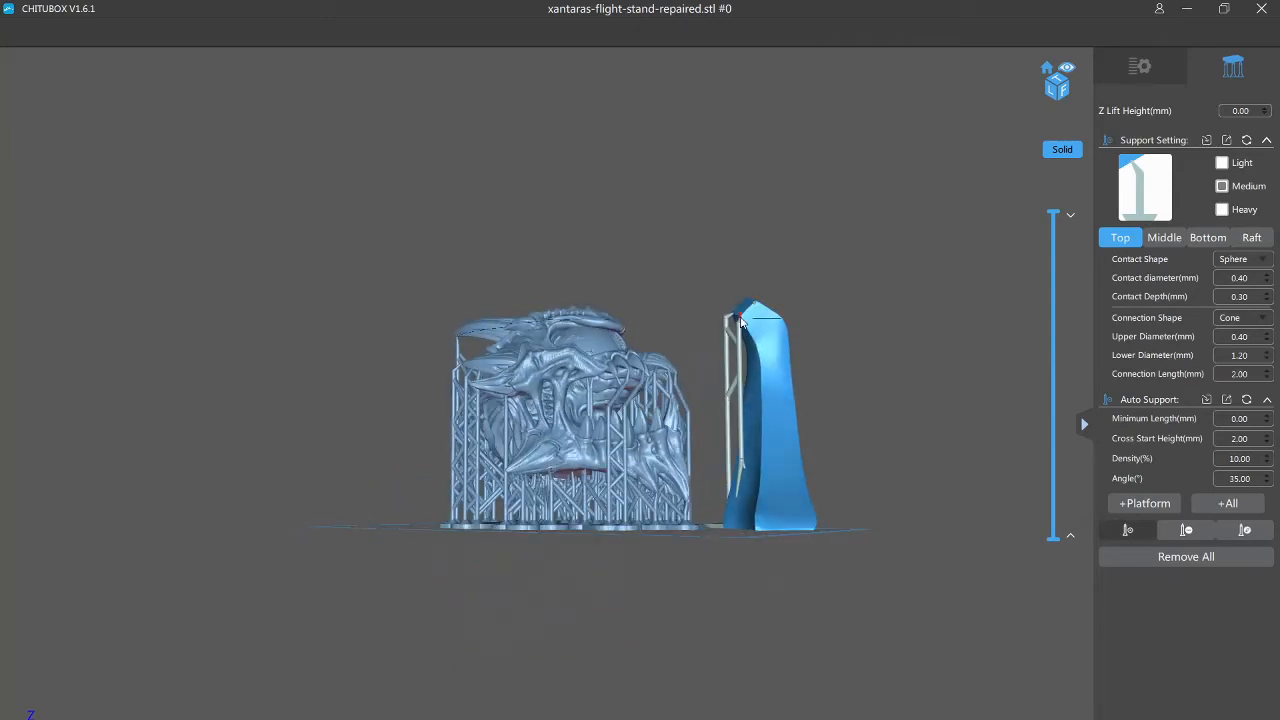
pyautogui.moveTo(886, 500); pyautogui.dragTo(682, 546)
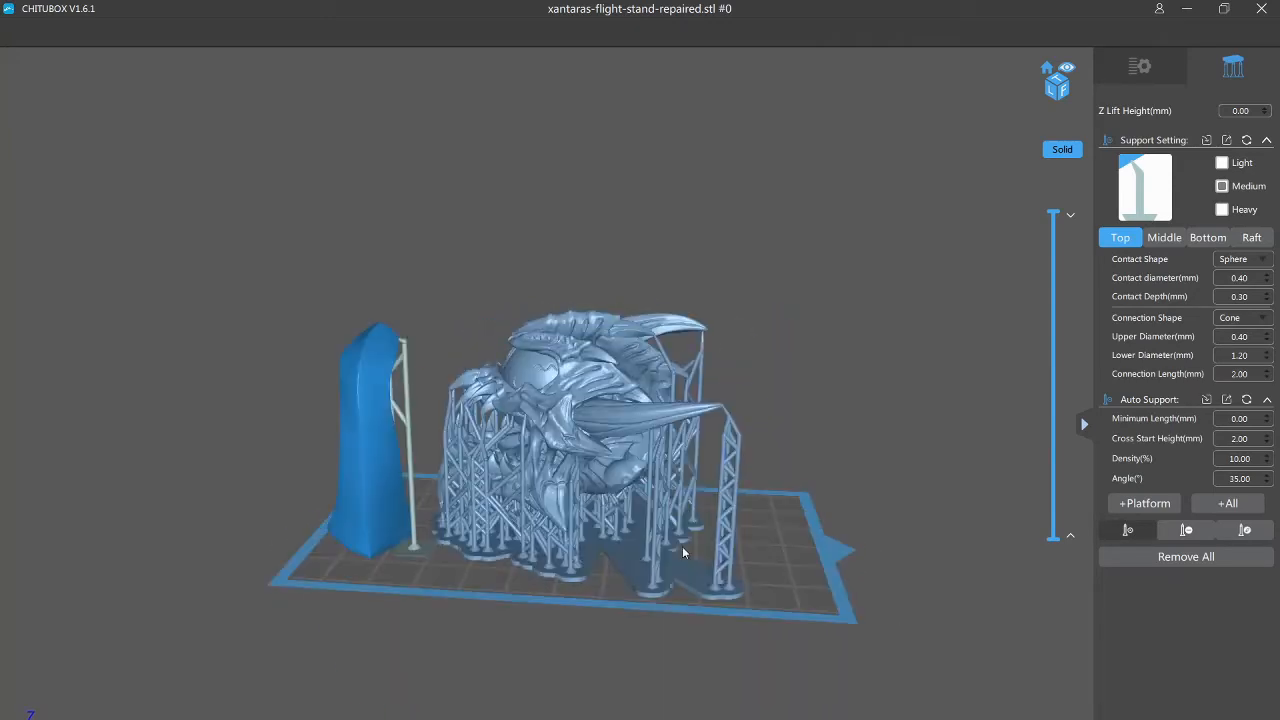
pyautogui.moveTo(239, 635); pyautogui.dragTo(376, 589)
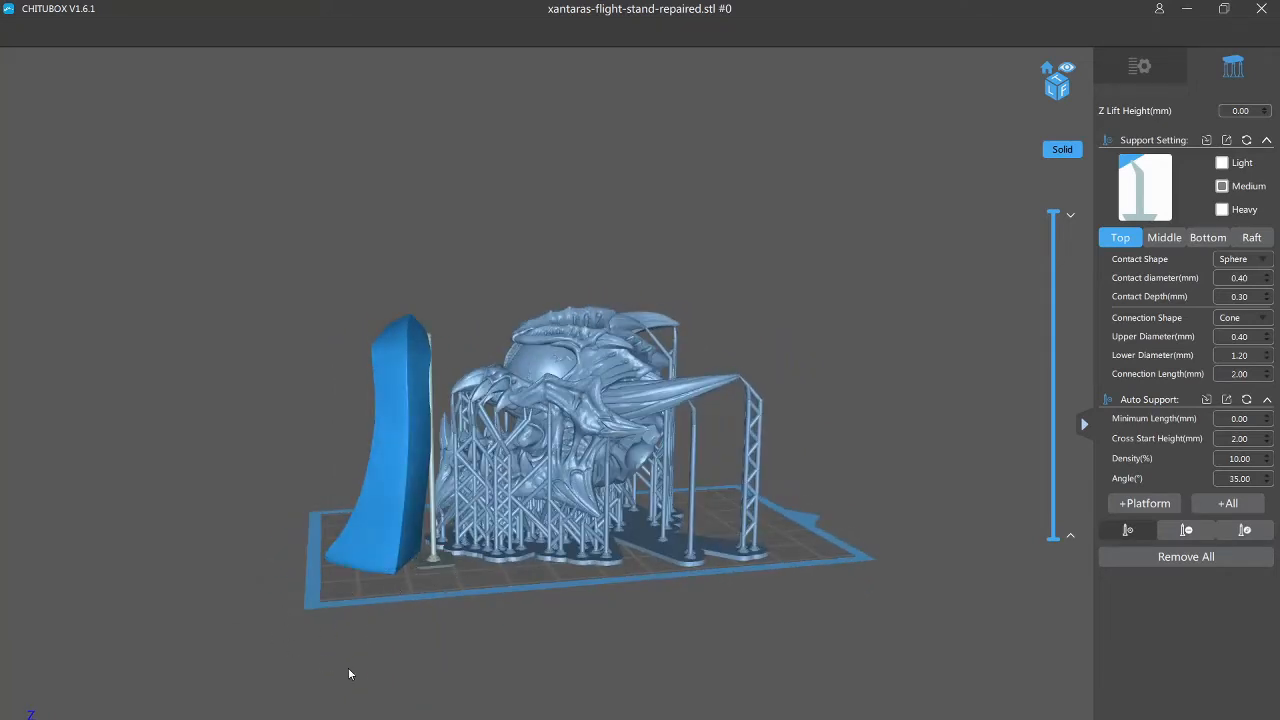
pyautogui.moveTo(386, 686); pyautogui.dragTo(760, 414)
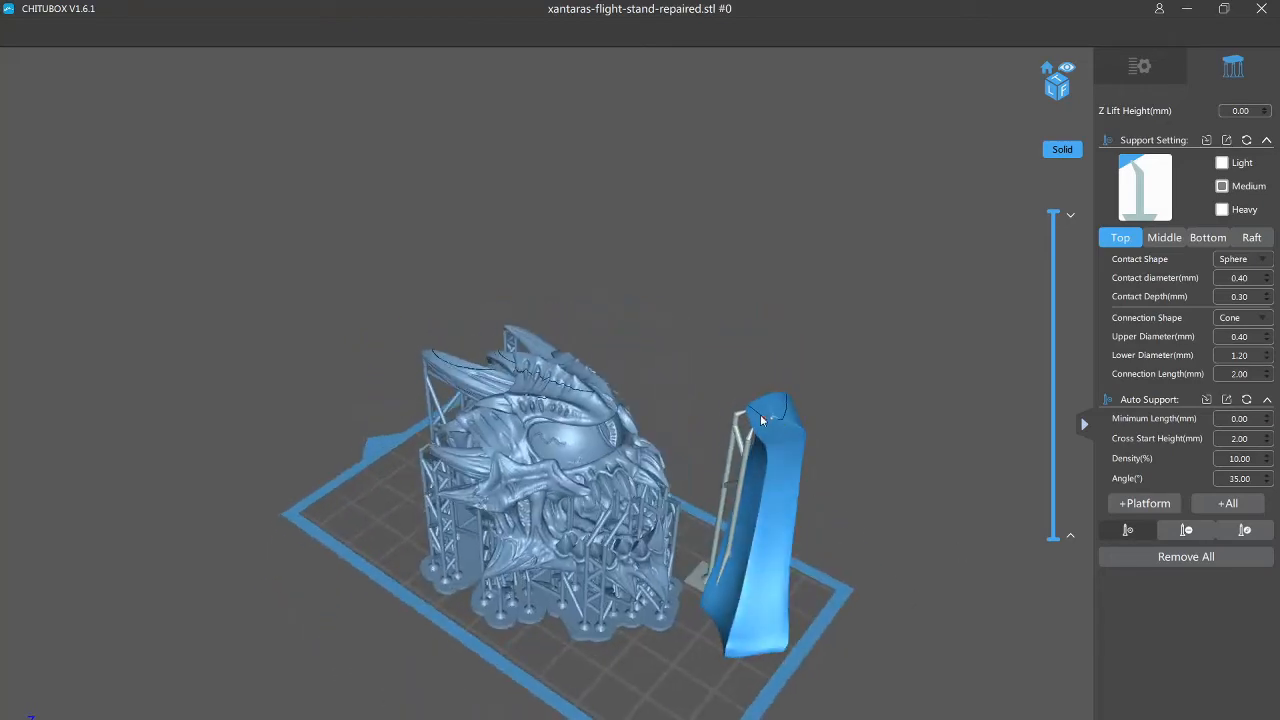
pyautogui.click(1186, 531)
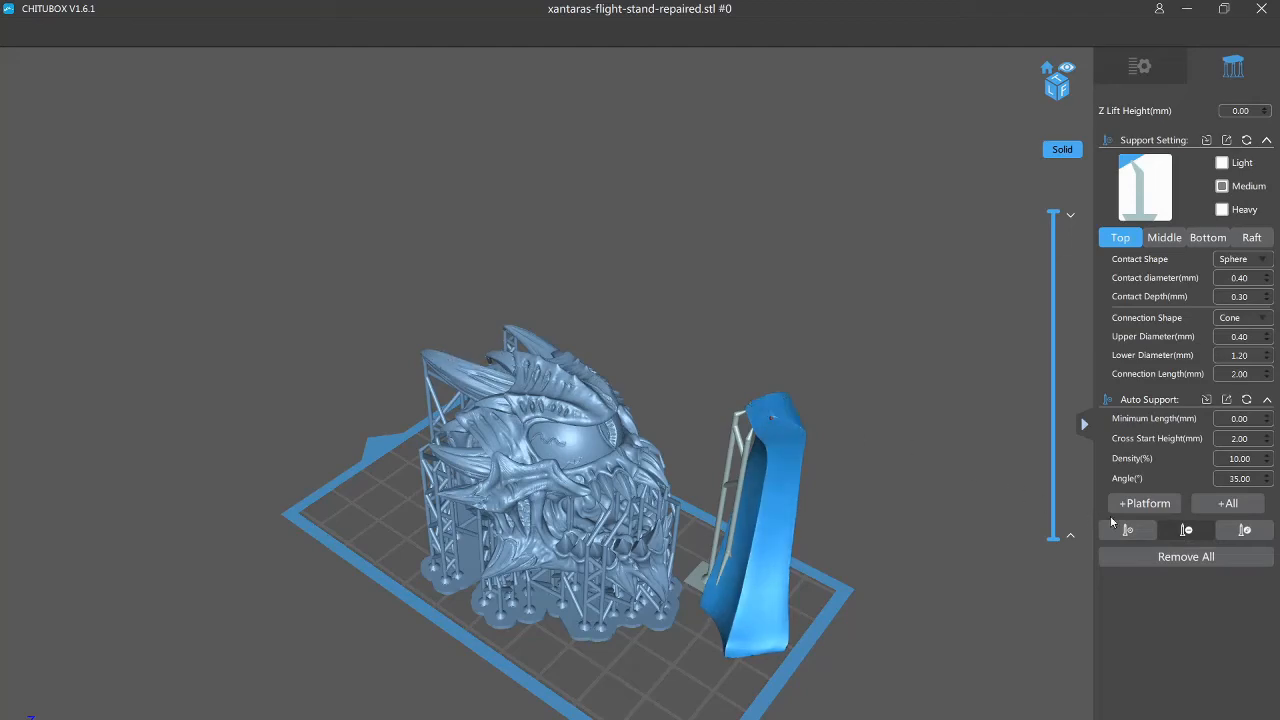
pyautogui.scroll(10, 812, 429)
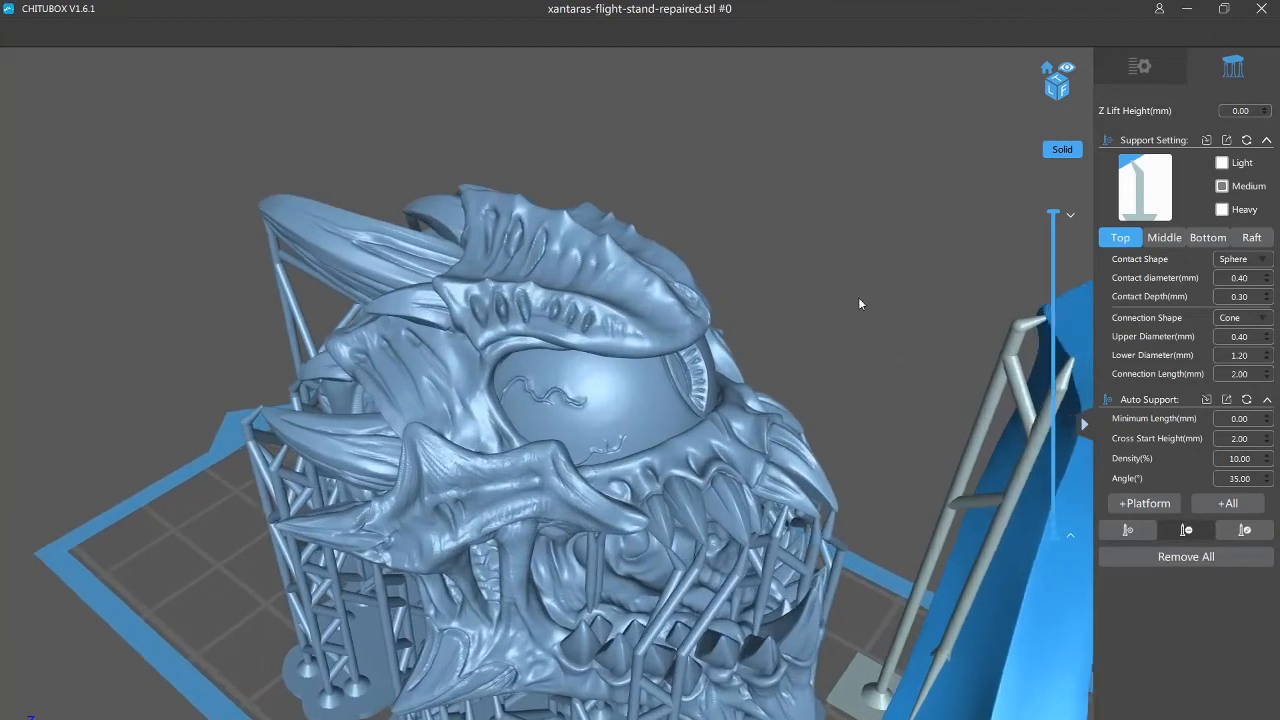
pyautogui.moveTo(860, 303); pyautogui.dragTo(686, 261, button='middle')
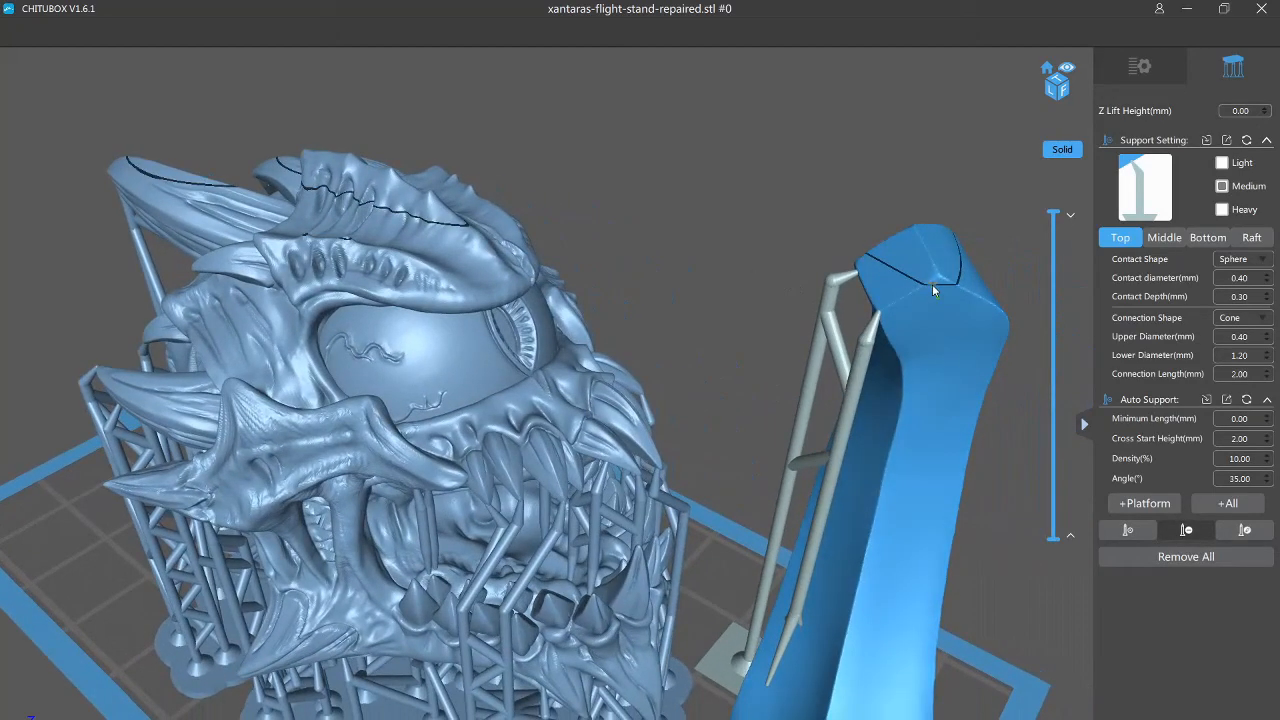
pyautogui.scroll(-10, 705, 301)
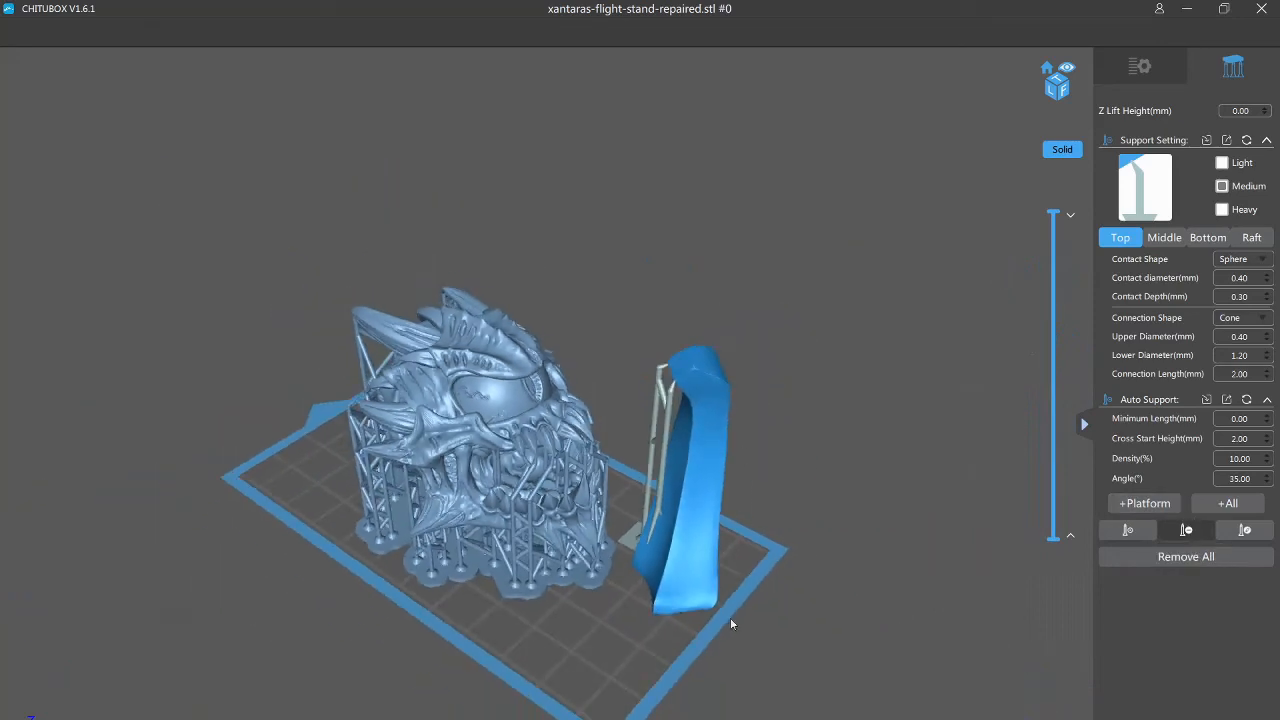
pyautogui.moveTo(731, 621); pyautogui.dragTo(913, 619, button='right')
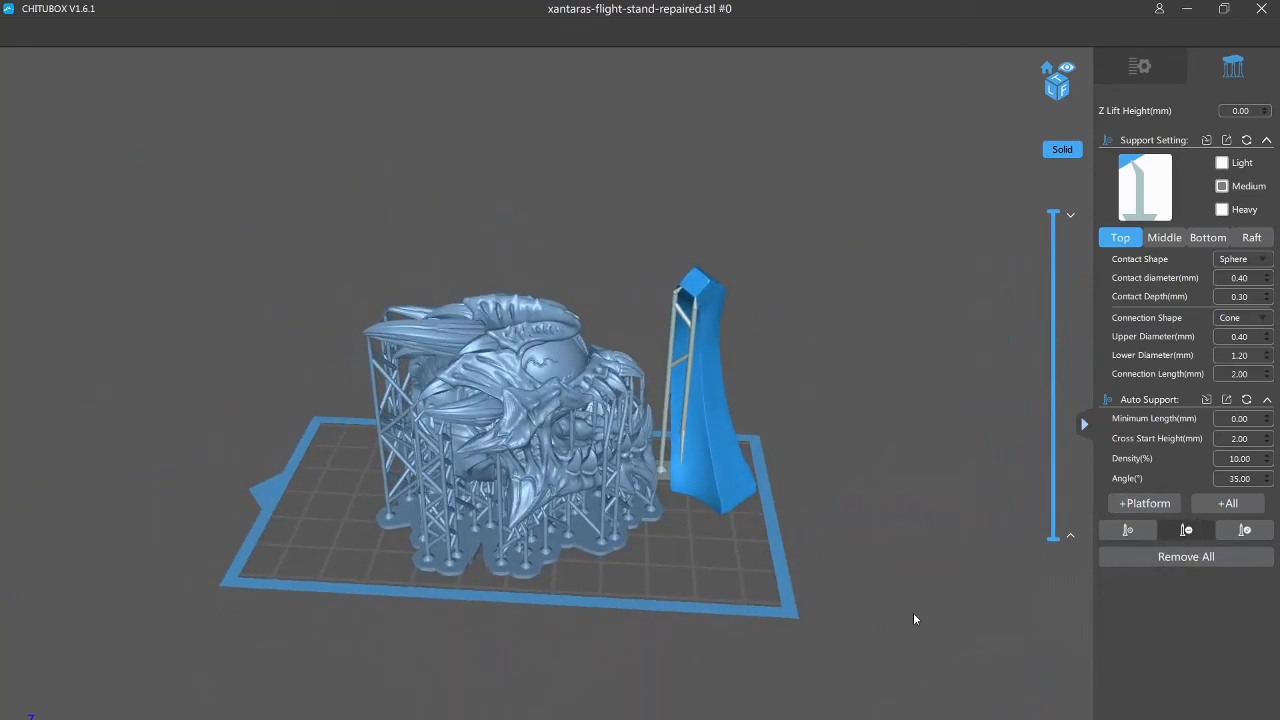
# Step: Add xantaras-tongue-optional-repaired Prusa to the plate and rotate it by 18° about the Z axis
pyautogui.click(1139, 66)
pyautogui.click(80, 28)
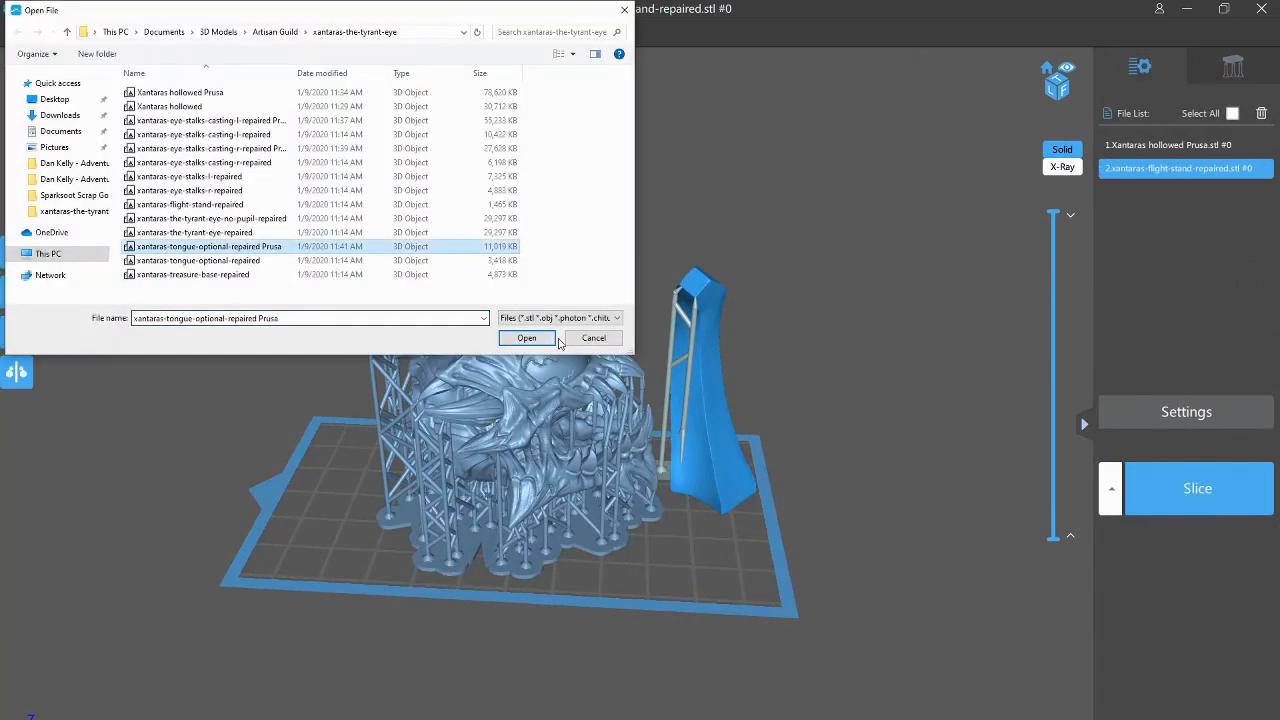
pyautogui.click(528, 340)
pyautogui.click(16, 290)
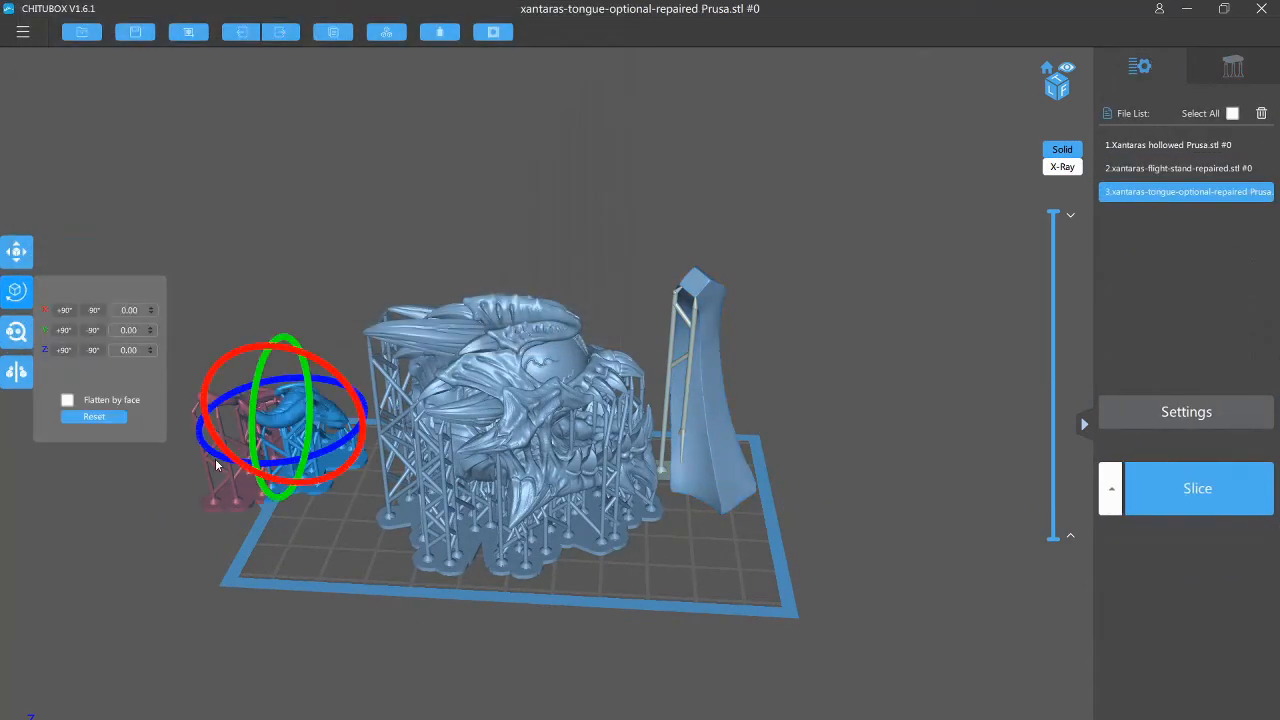
pyautogui.moveTo(218, 462); pyautogui.dragTo(208, 486)
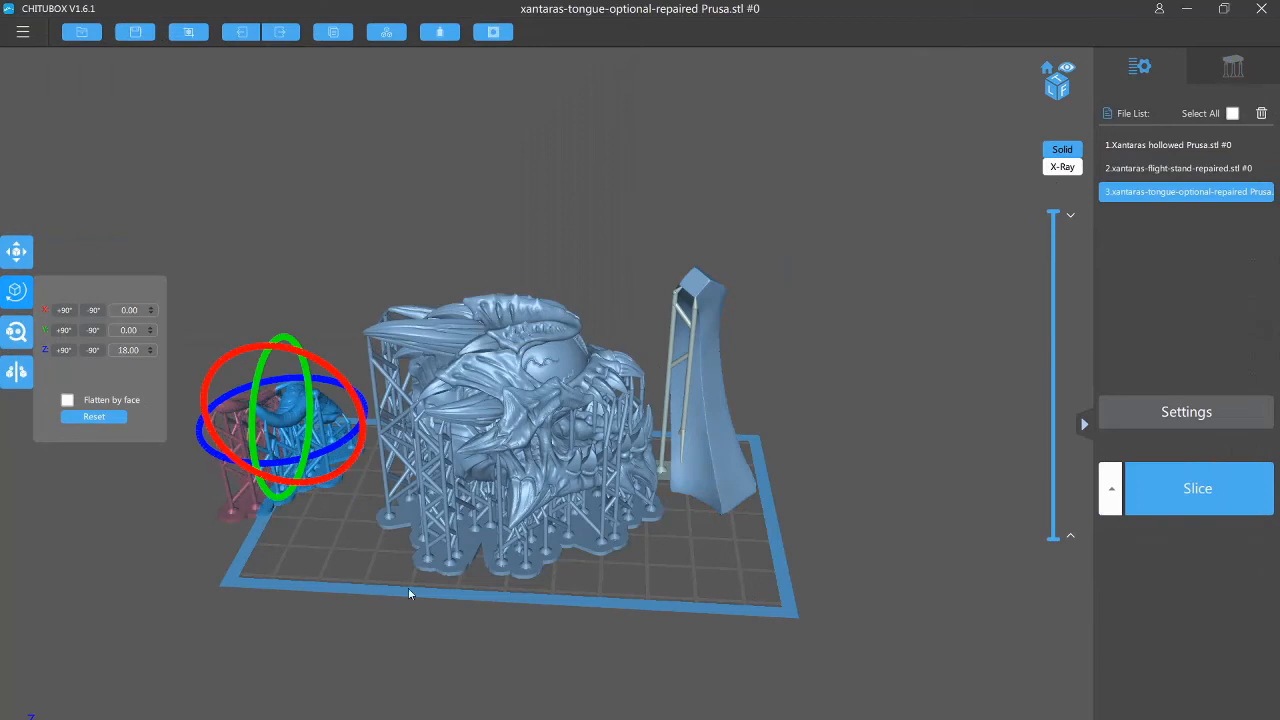
# Step: Swap the ends of the plate used by the tongue and flight stand, placing the stand at about X 9.30, Y -37.57
pyautogui.moveTo(523, 708)
pyautogui.mouseDown(button='right')
pyautogui.moveTo(565, 700)
pyautogui.moveTo(542, 704)
pyautogui.moveTo(533, 690)
pyautogui.mouseUp(button='right')
pyautogui.moveTo(279, 493); pyautogui.dragTo(364, 525)
pyautogui.moveTo(650, 649); pyautogui.dragTo(585, 670)
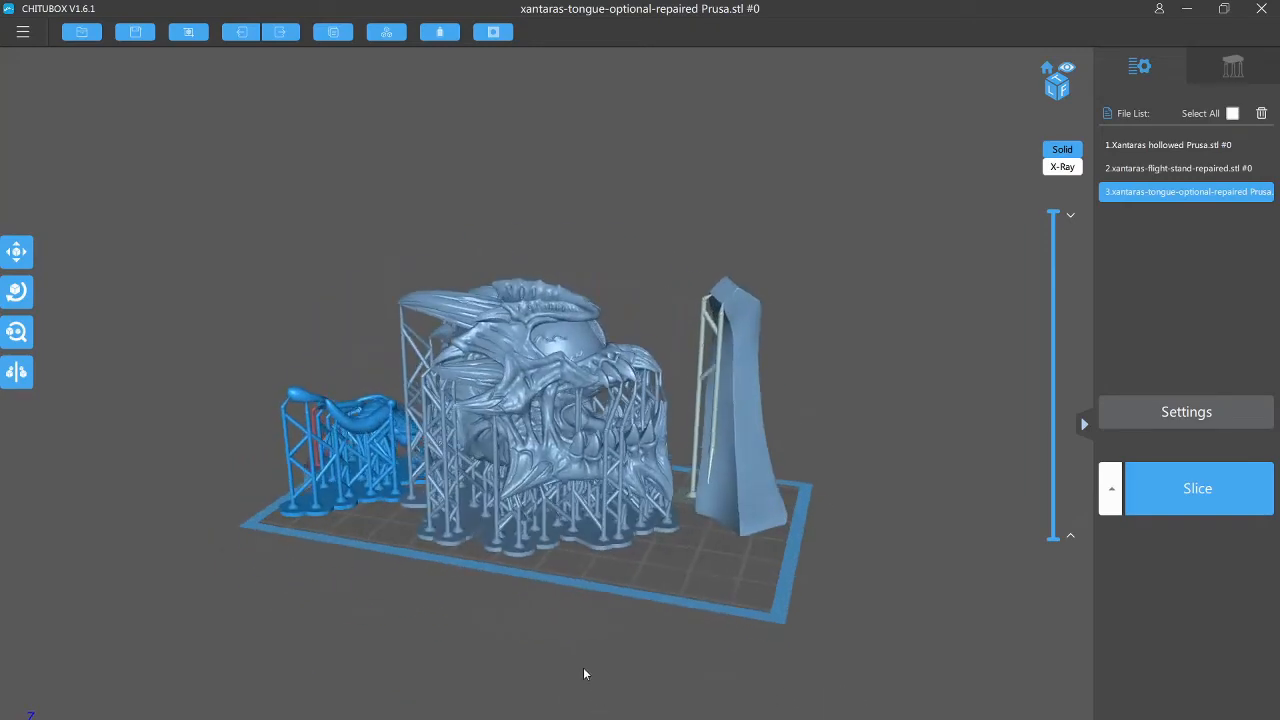
pyautogui.moveTo(372, 428); pyautogui.dragTo(735, 556)
pyautogui.moveTo(767, 704); pyautogui.dragTo(420, 617)
pyautogui.click(706, 463)
pyautogui.moveTo(706, 463); pyautogui.dragTo(646, 445)
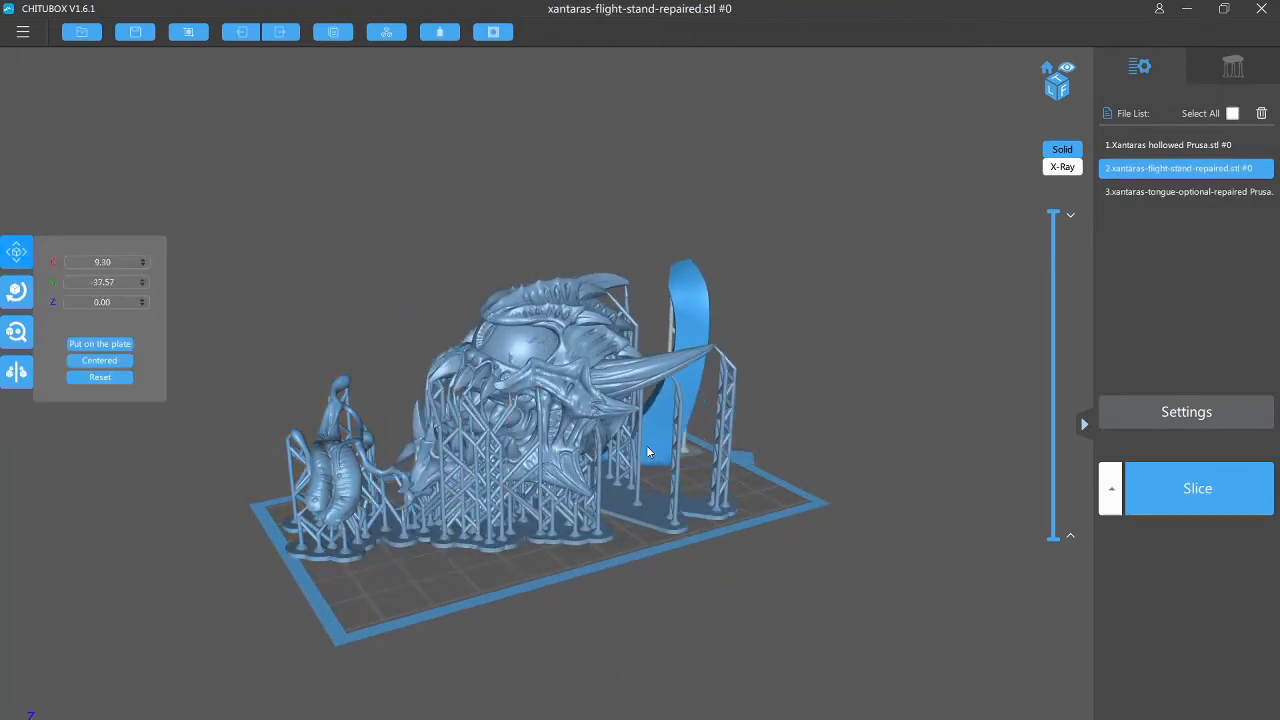
# Step: Reset the tongue's rotation and rotate it to about -11° about the Z axis
pyautogui.moveTo(484, 588); pyautogui.dragTo(662, 660)
pyautogui.moveTo(661, 655); pyautogui.dragTo(748, 690, button='right')
pyautogui.click(721, 562)
pyautogui.click(16, 253)
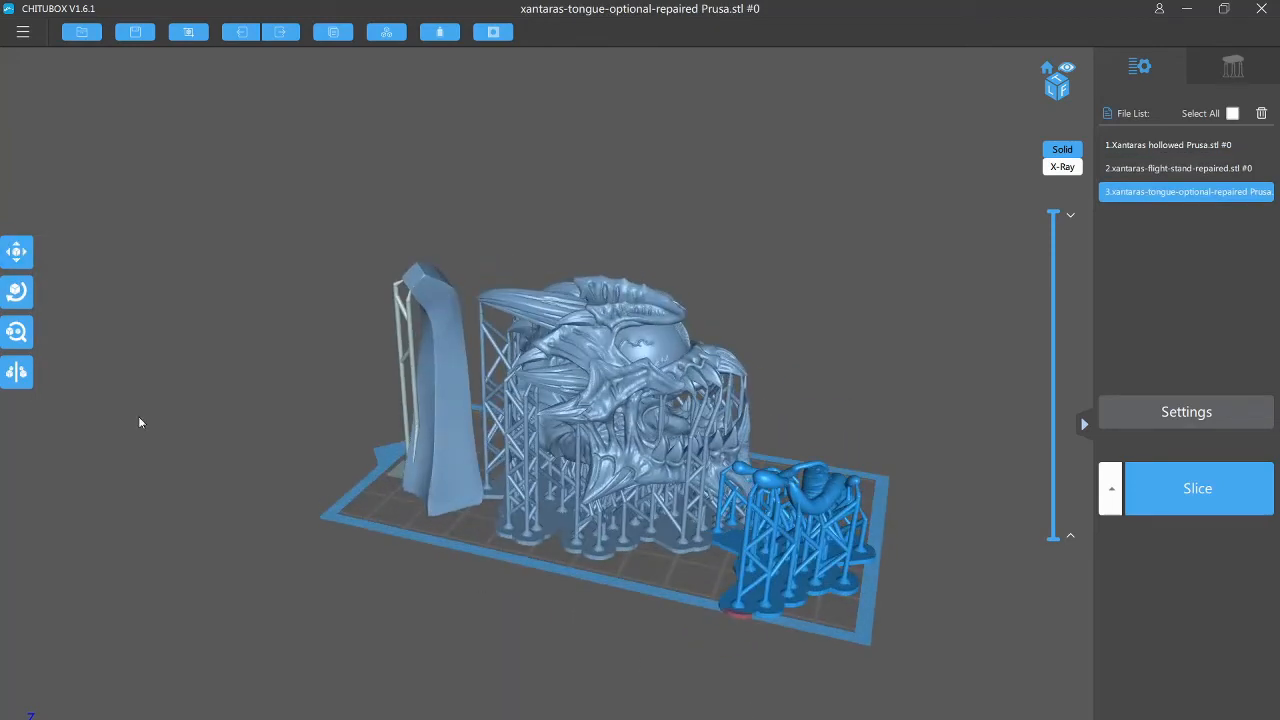
pyautogui.click(17, 292)
pyautogui.moveTo(829, 706); pyautogui.dragTo(763, 546, button='right')
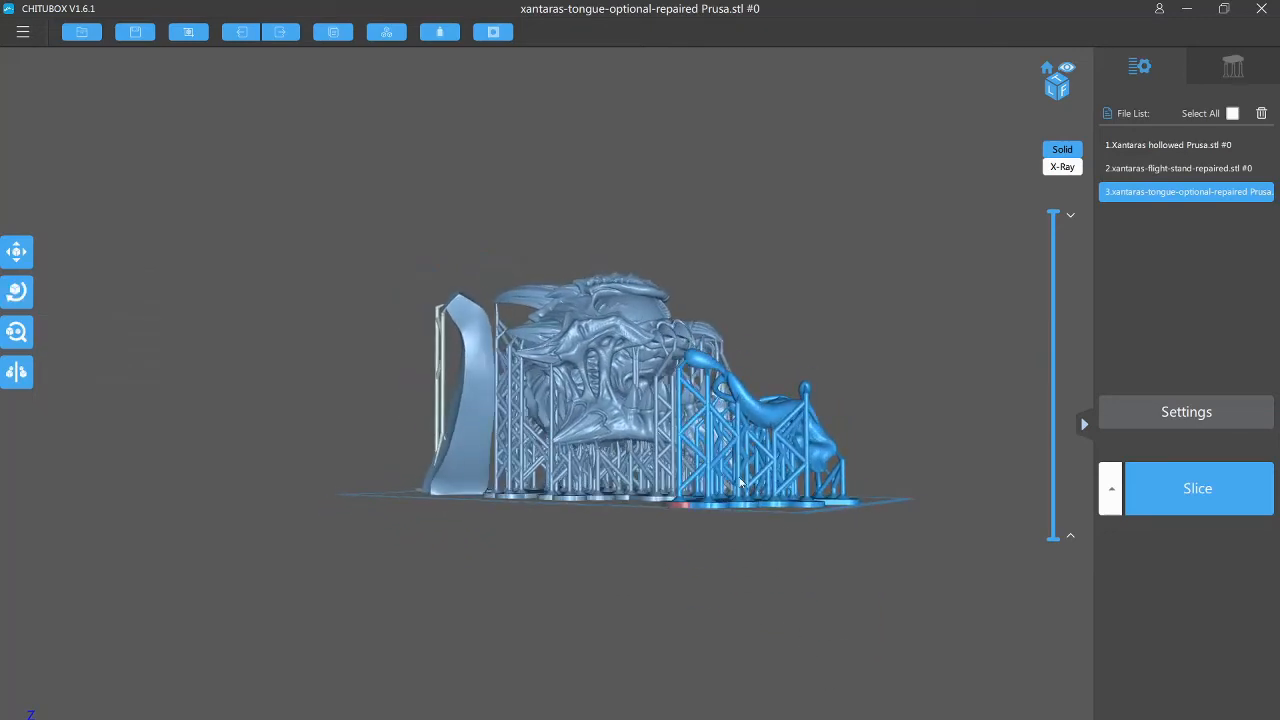
pyautogui.click(17, 292)
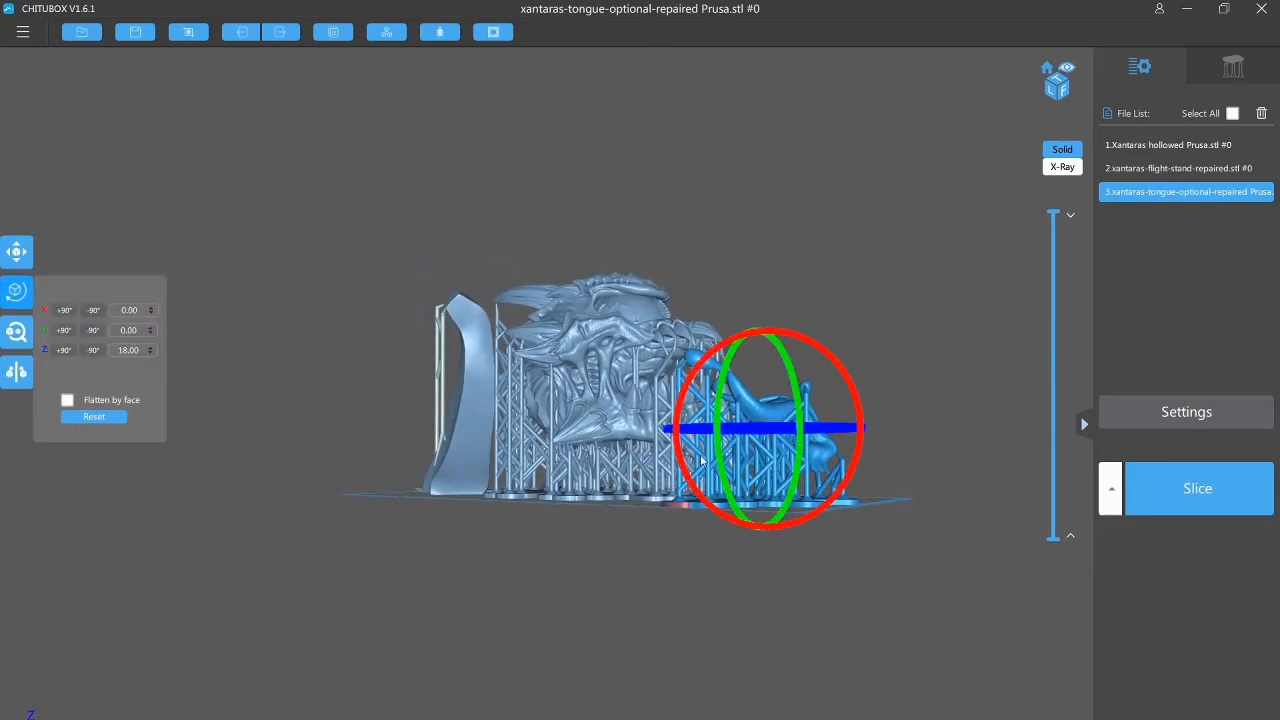
pyautogui.click(101, 418)
pyautogui.moveTo(736, 660); pyautogui.dragTo(721, 668, button='right')
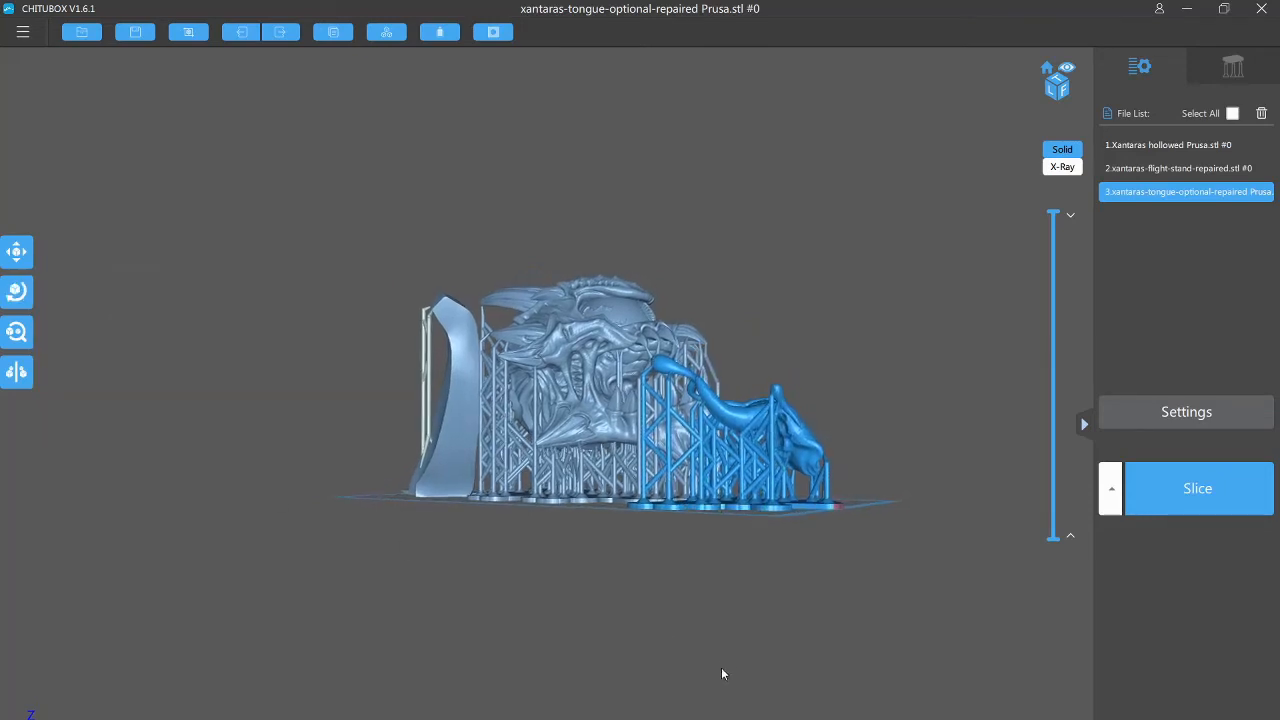
pyautogui.click(19, 297)
pyautogui.moveTo(817, 435); pyautogui.dragTo(777, 482)
# Step: Shift the head and move the flight stand to about X 13.82, Y -41.90 and the tongue to about X 12.24, Y 41.15
pyautogui.moveTo(845, 646); pyautogui.dragTo(748, 700, button='right')
pyautogui.moveTo(702, 670); pyautogui.dragTo(697, 667)
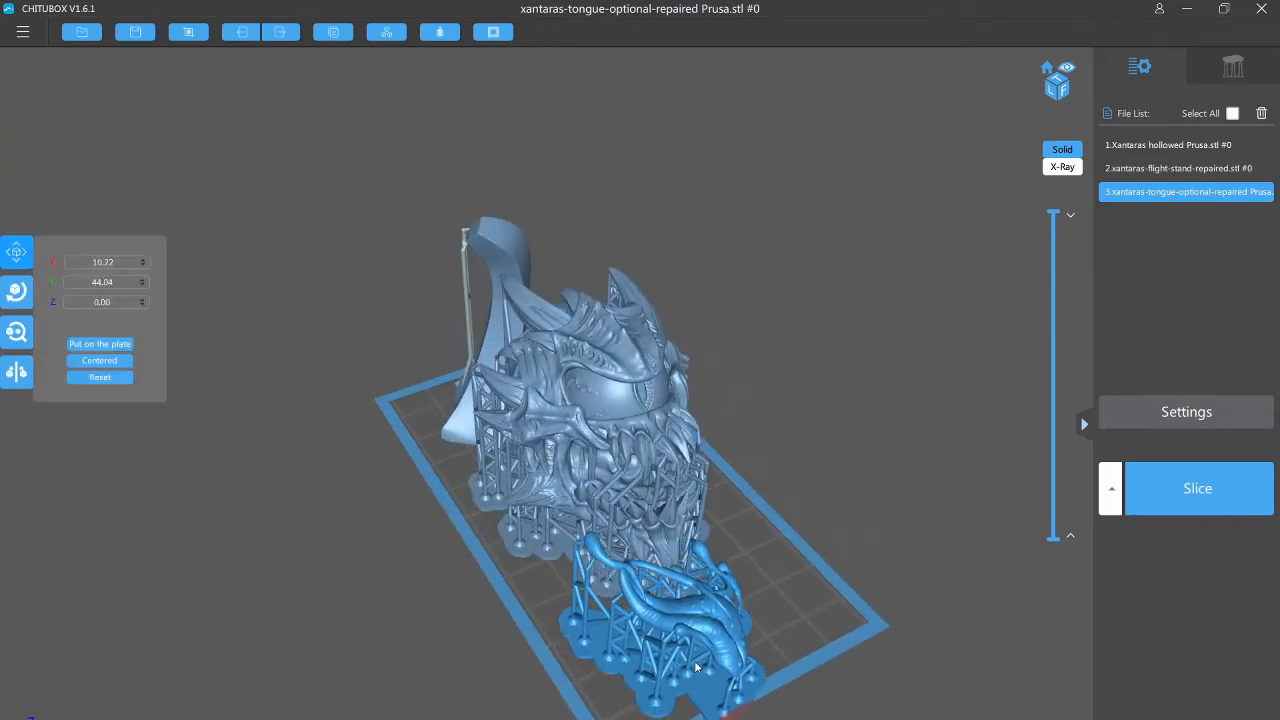
pyautogui.moveTo(565, 637); pyautogui.dragTo(472, 620, button='right')
pyautogui.click(443, 560)
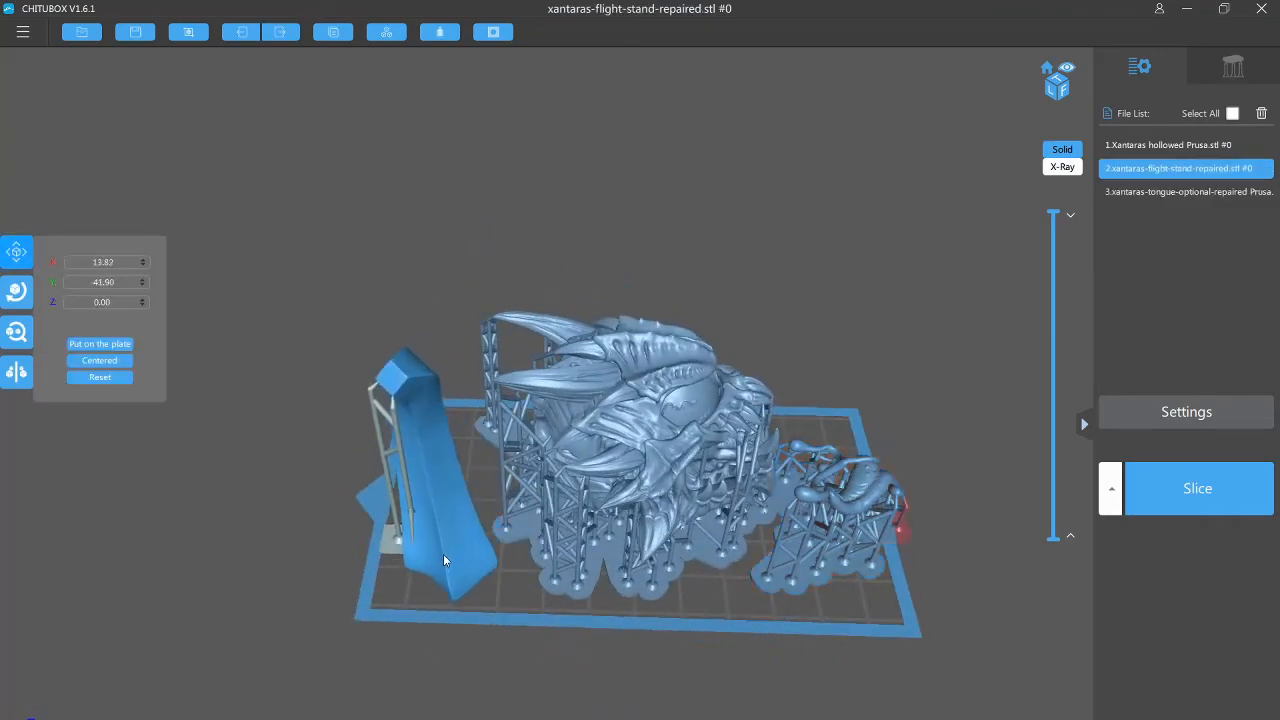
pyautogui.click(568, 490)
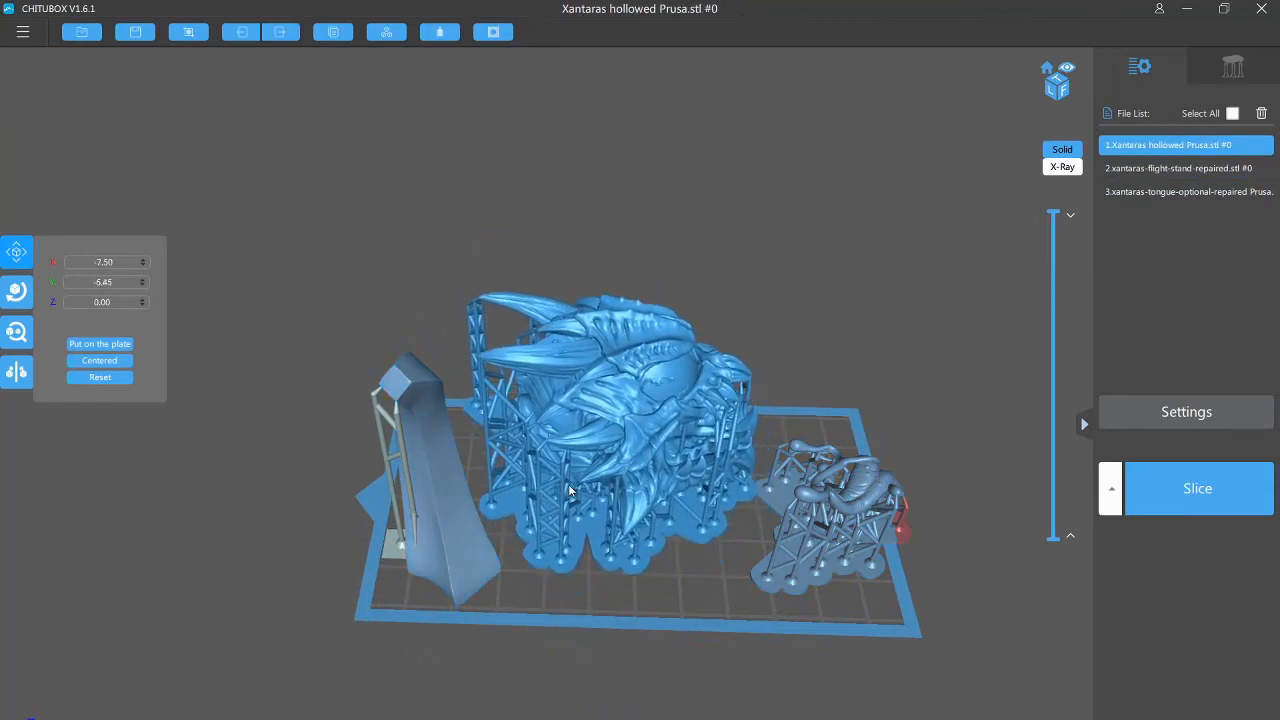
pyautogui.click(784, 563)
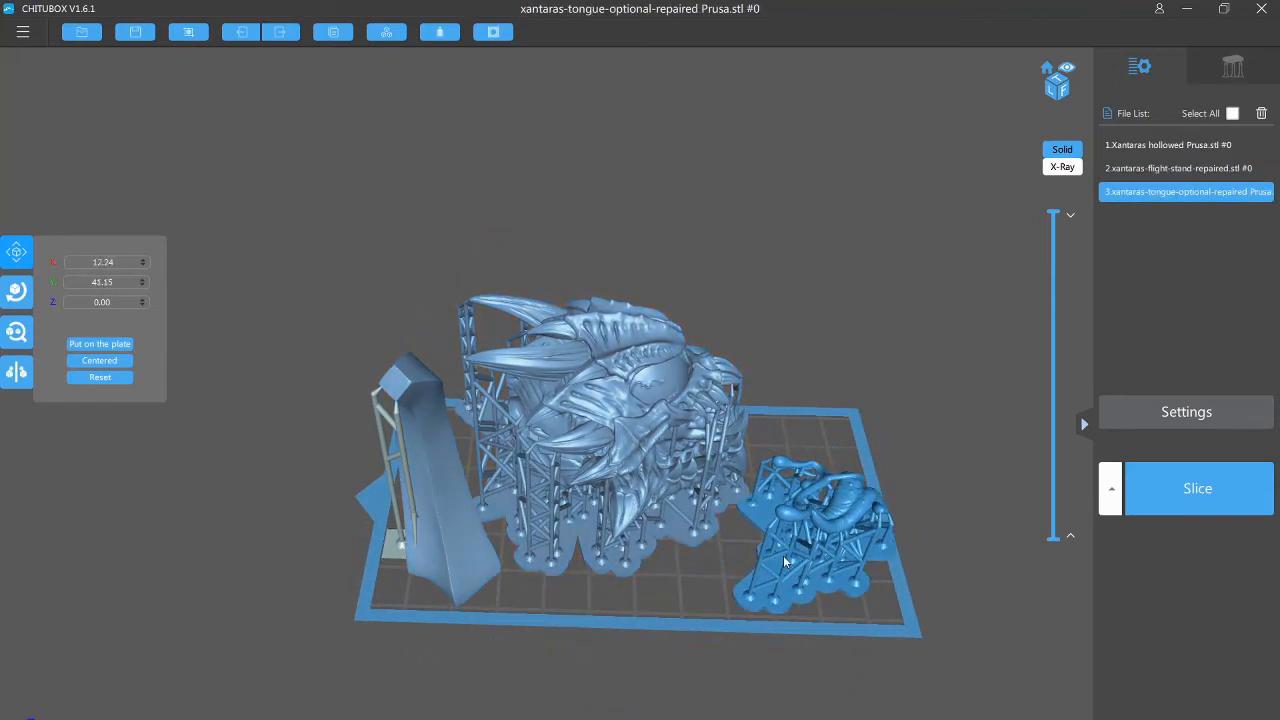
# Step: Rotate the tongue to about -33° about the Z axis
pyautogui.click(20, 296)
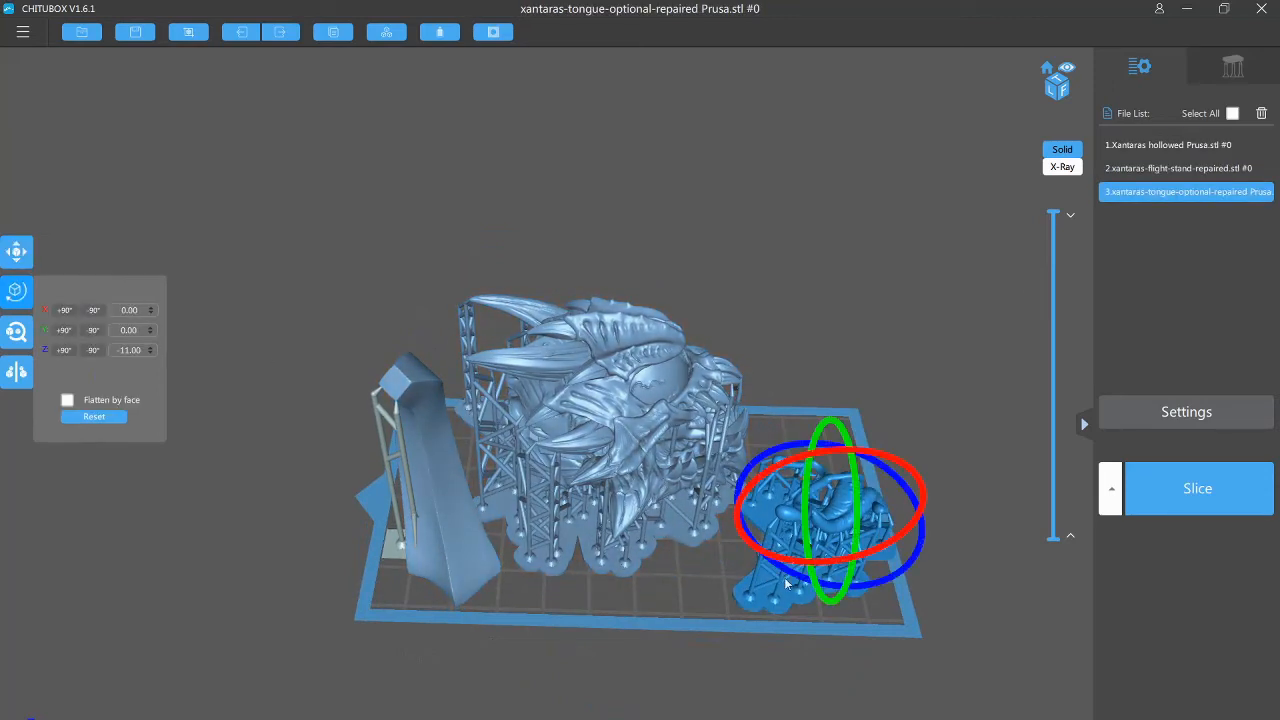
pyautogui.moveTo(920, 535)
pyautogui.mouseDown()
pyautogui.moveTo(917, 557)
pyautogui.moveTo(865, 542)
pyautogui.moveTo(908, 508)
pyautogui.moveTo(903, 524)
pyautogui.mouseUp()
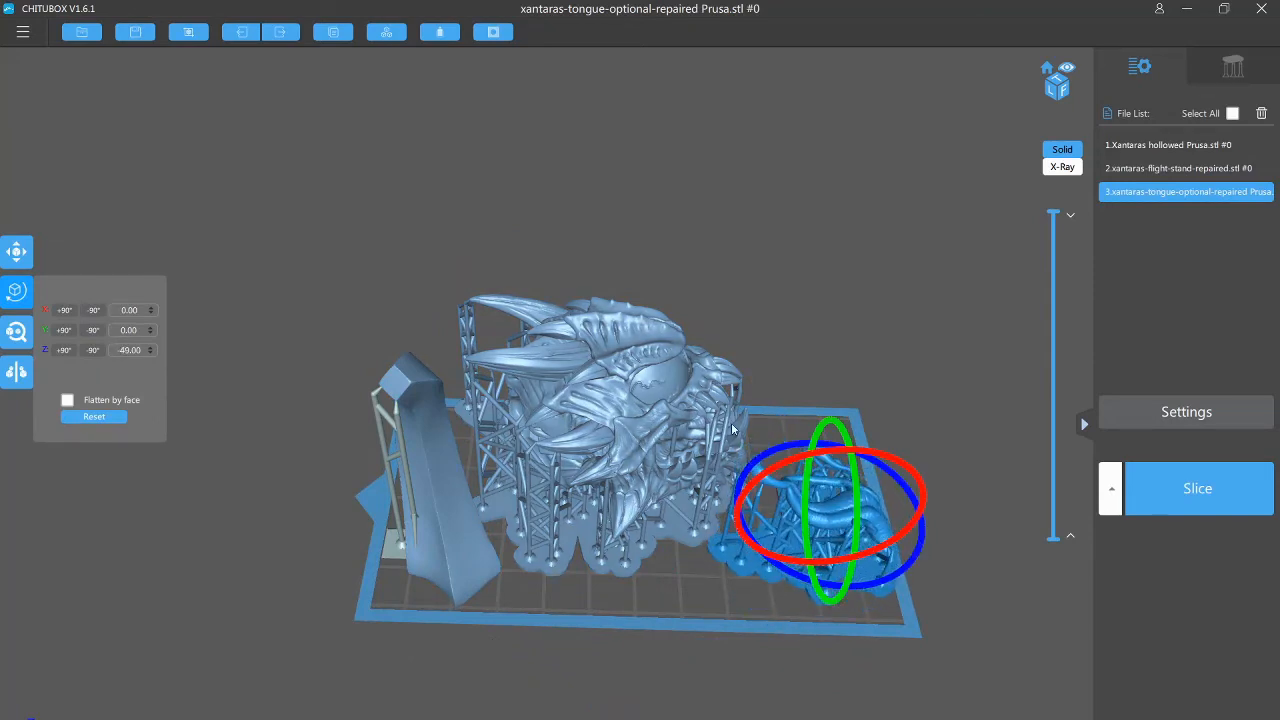
pyautogui.moveTo(771, 460)
pyautogui.mouseDown()
pyautogui.moveTo(789, 457)
pyautogui.moveTo(773, 462)
pyautogui.mouseUp()
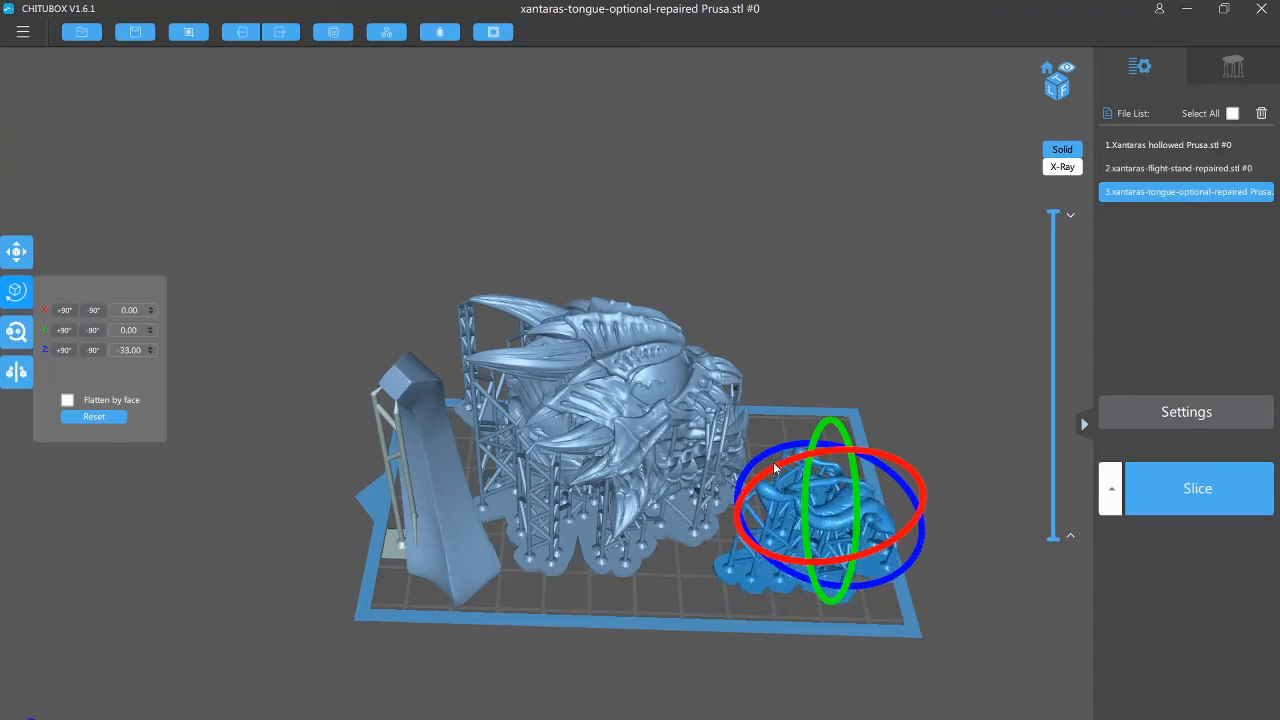
# Step: Nudge the tongue on the plate, move the head to about X -3.51, Y -8.87, and check the spacing from all sides
pyautogui.moveTo(476, 608); pyautogui.dragTo(483, 606)
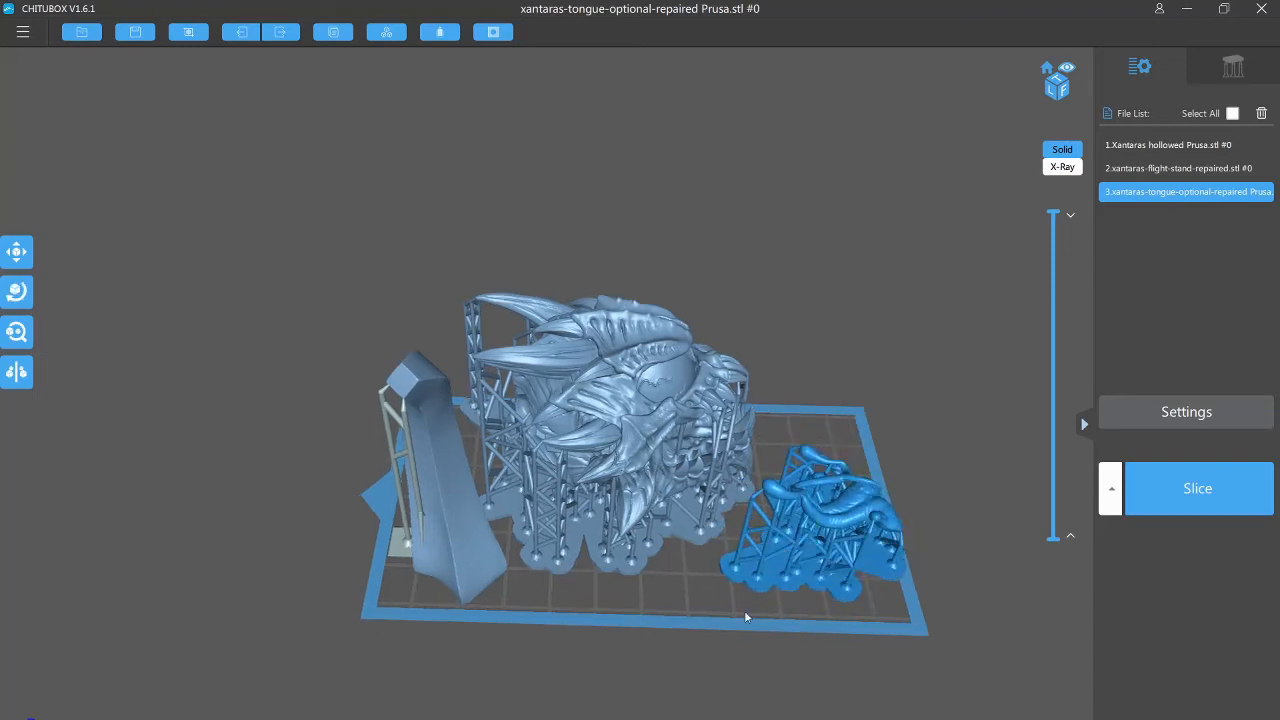
pyautogui.moveTo(811, 552); pyautogui.dragTo(803, 543)
pyautogui.moveTo(802, 590); pyautogui.dragTo(619, 549, button='right')
pyautogui.click(641, 537)
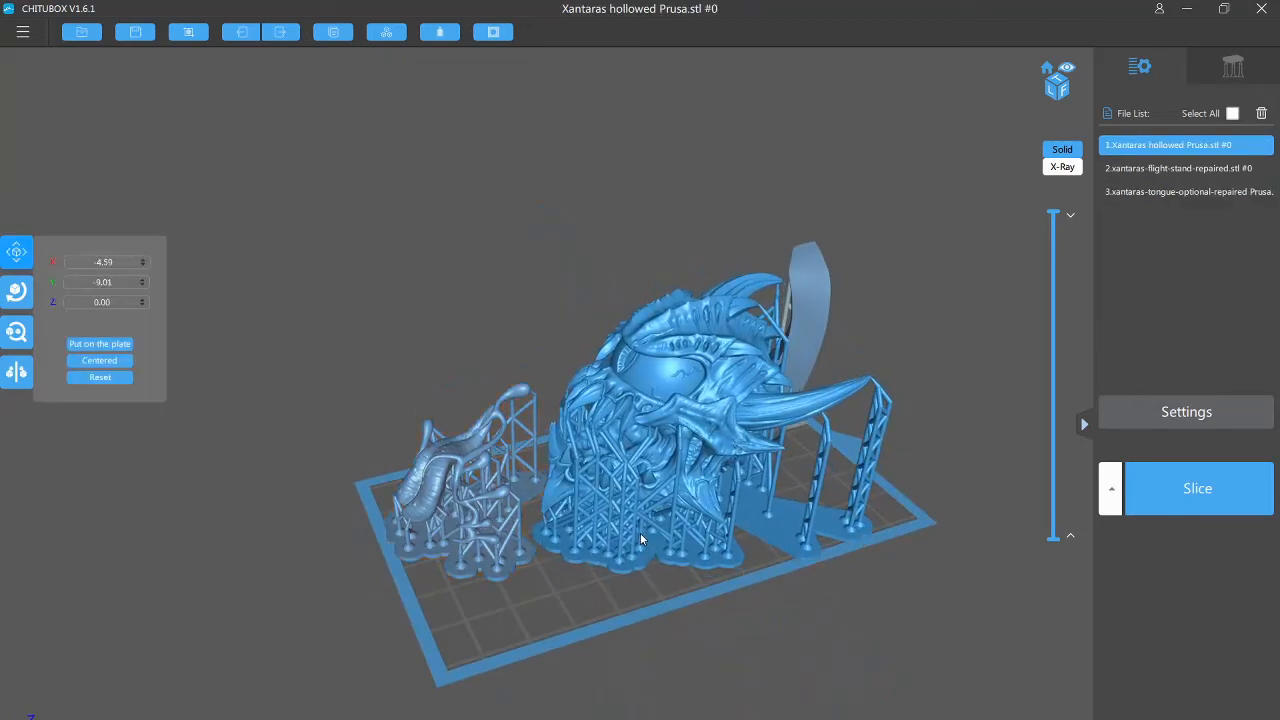
pyautogui.moveTo(574, 686); pyautogui.dragTo(721, 526, button='right')
pyautogui.click(720, 526)
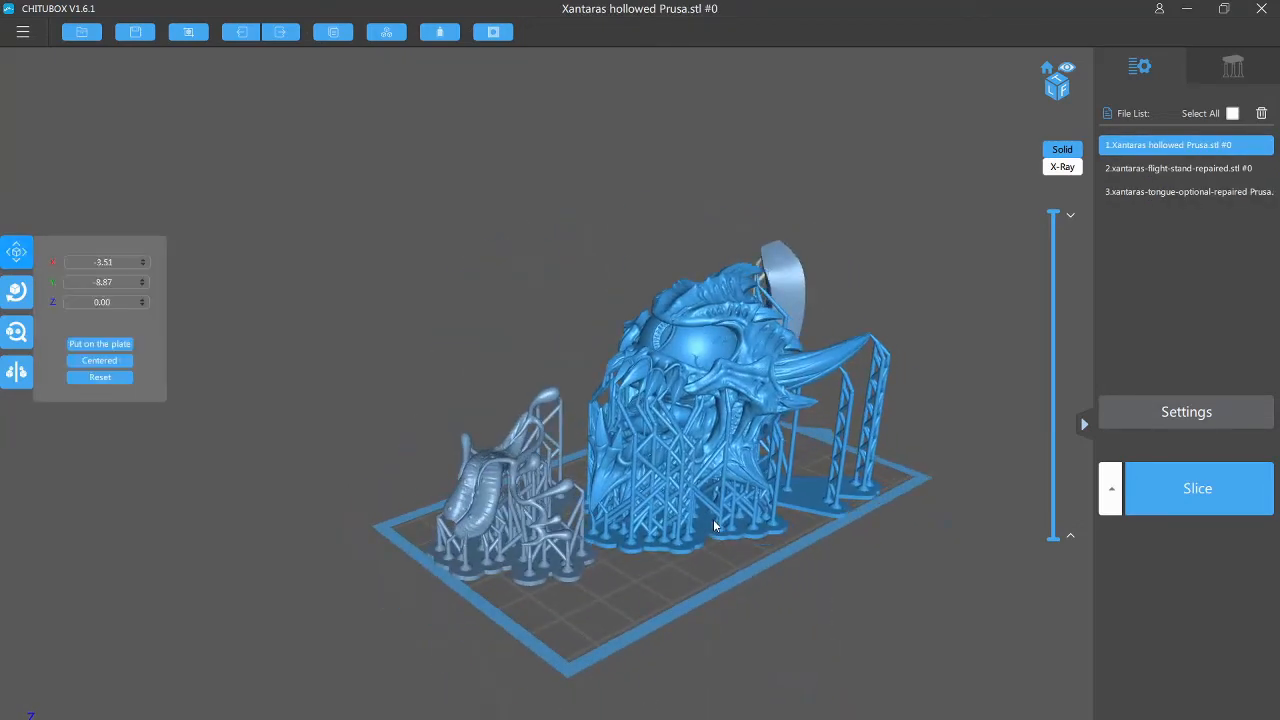
pyautogui.moveTo(486, 712); pyautogui.dragTo(30, 718, button='right')
pyautogui.moveTo(400, 600); pyautogui.dragTo(765, 600, button='right')
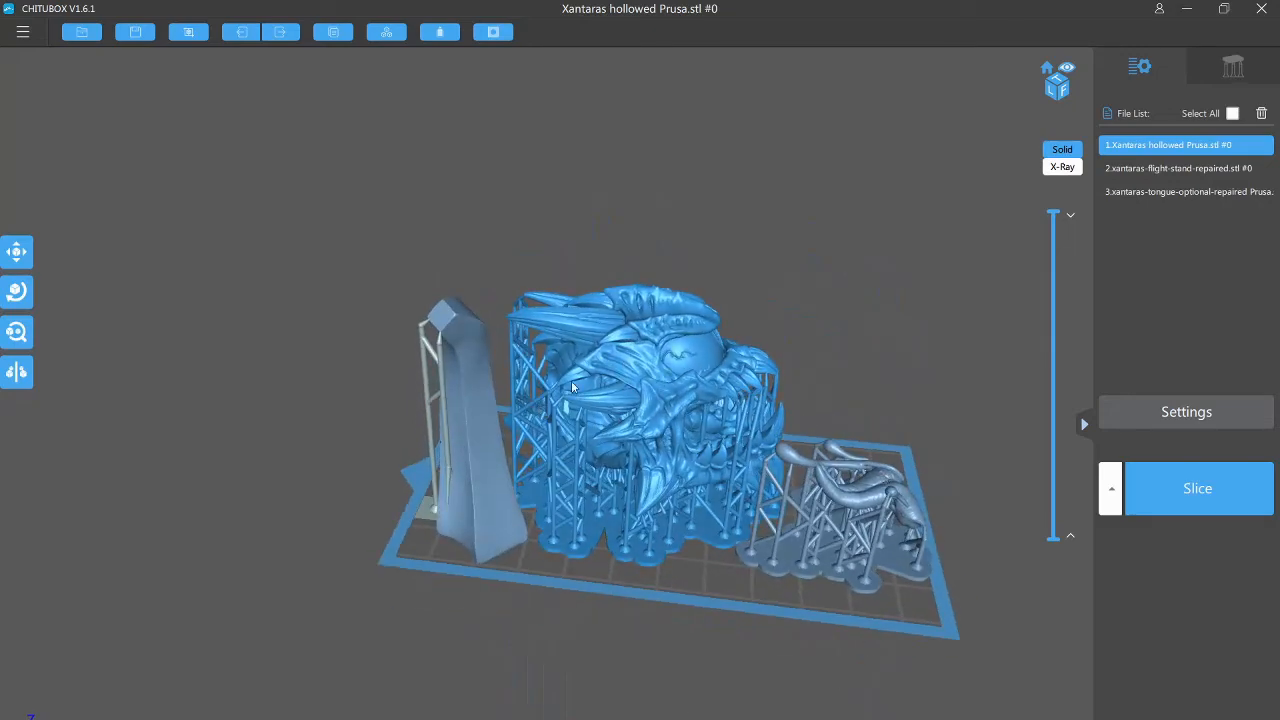
pyautogui.moveTo(323, 634); pyautogui.dragTo(354, 634, button='right')
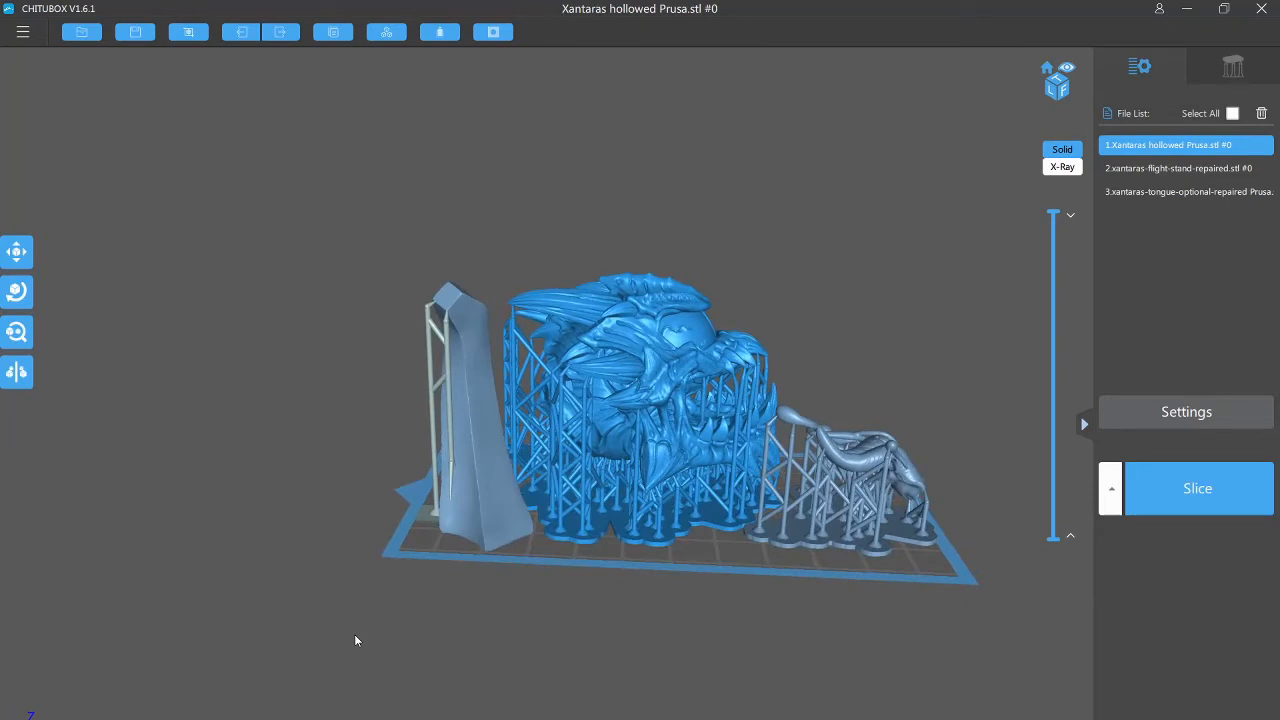
# Step: Set the exposure time to 6.5 s in the Eelegoo Rapid Gray profile and view its infill settings
pyautogui.click(1174, 414)
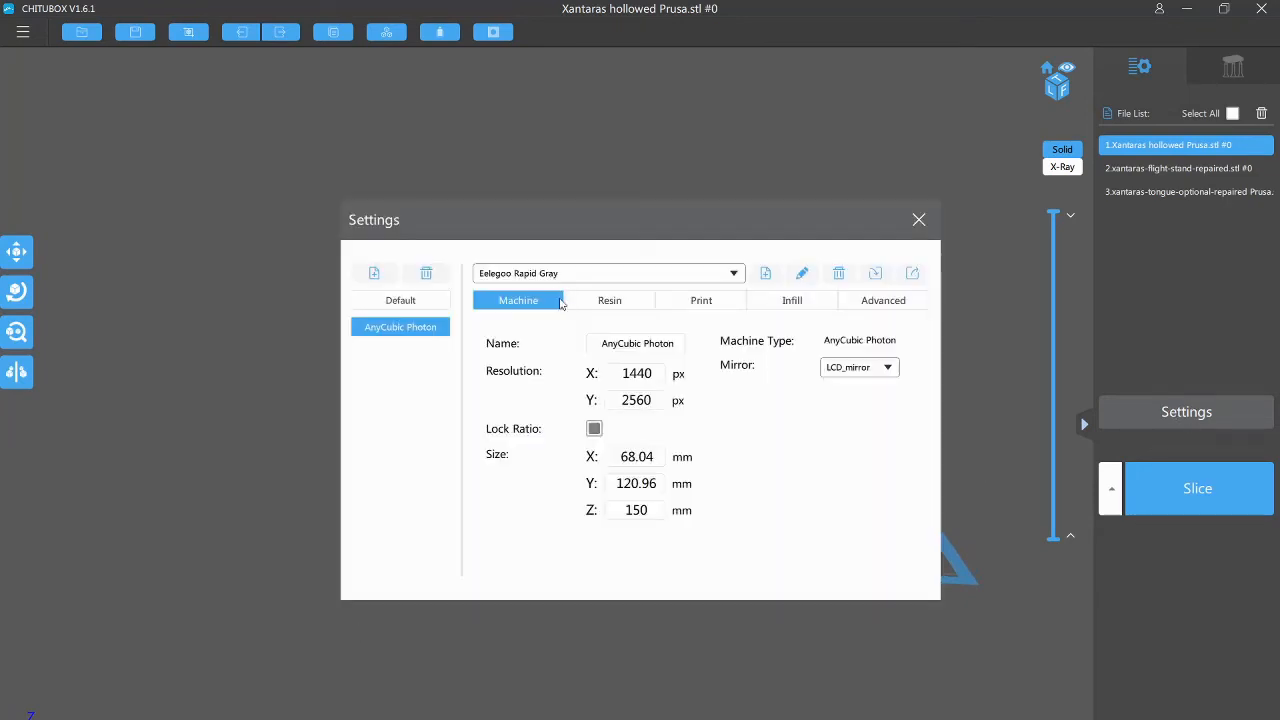
pyautogui.click(670, 300)
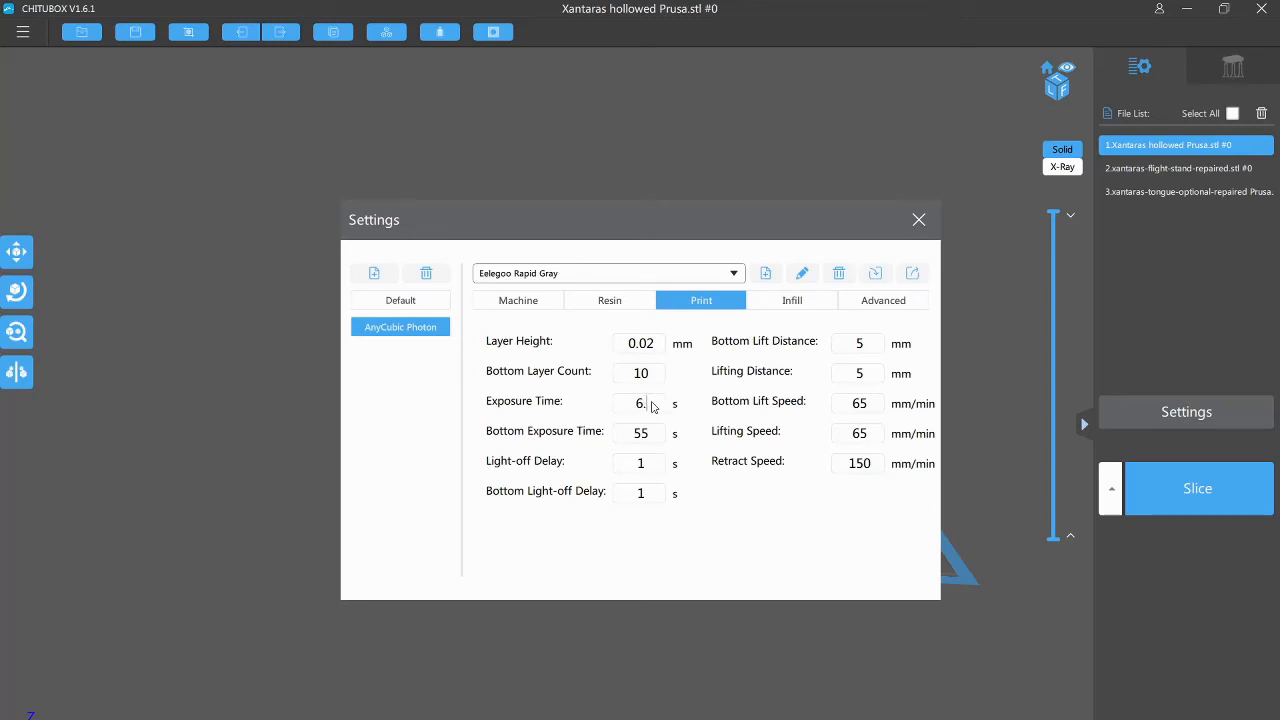
pyautogui.write('5')
pyautogui.click(790, 302)
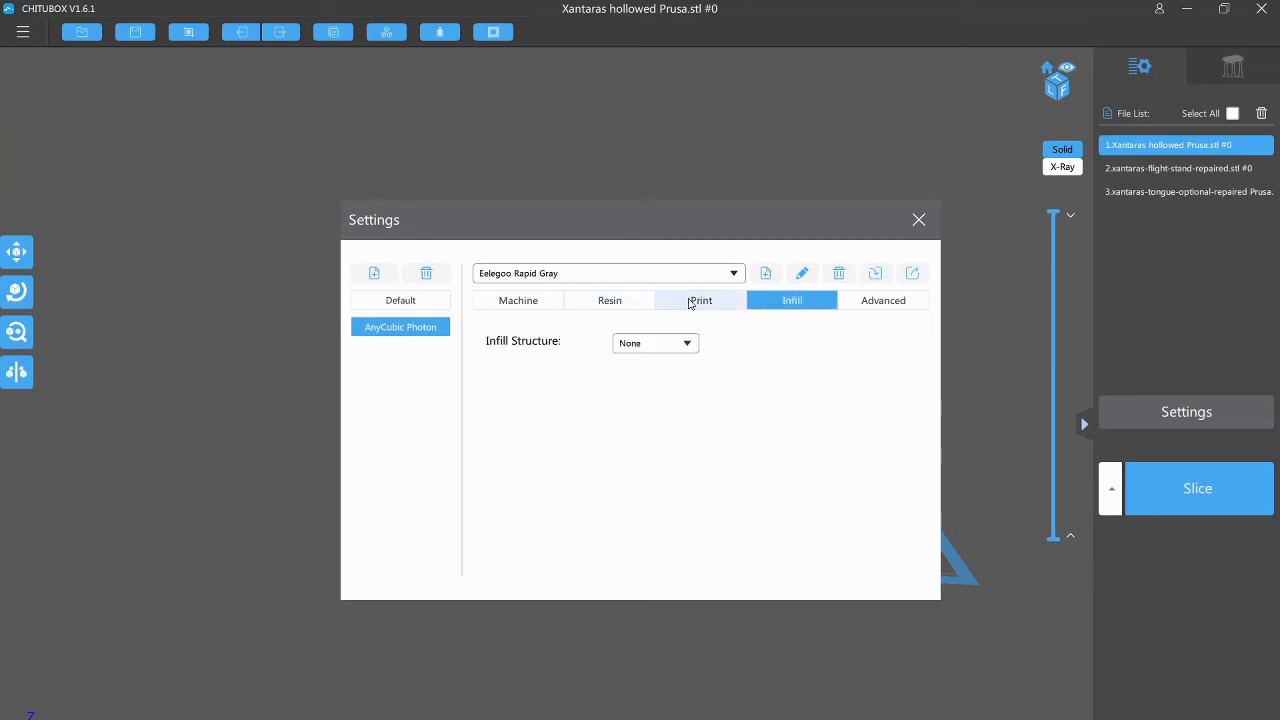
# Step: Review the print settings, close them, and save the sliced plate as a Photon file on the KINGSTON (E:) drive
pyautogui.click(689, 304)
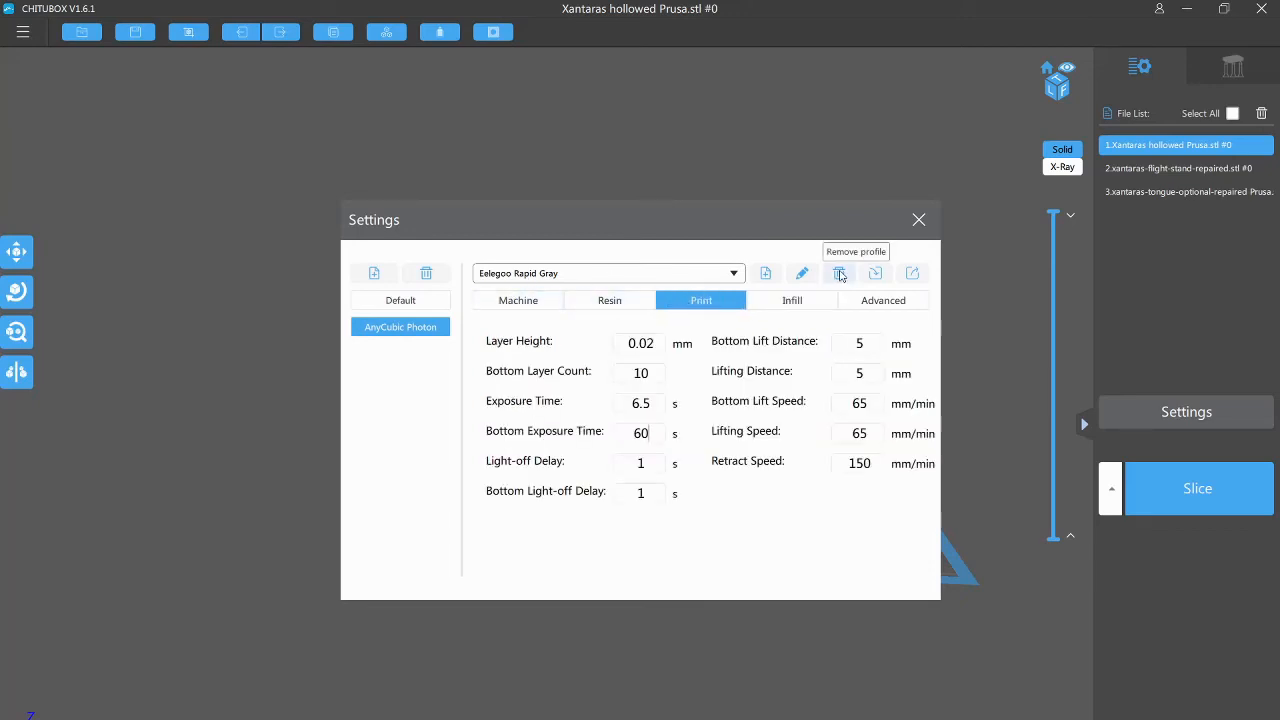
pyautogui.click(918, 219)
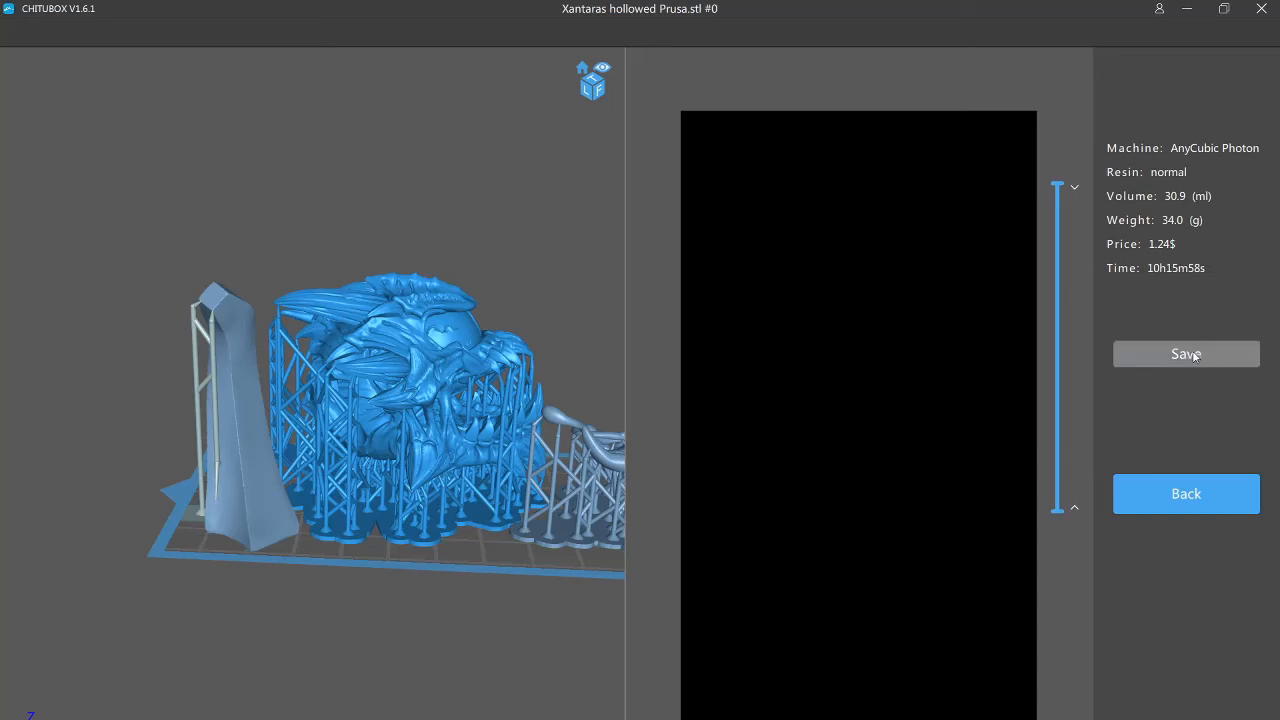
pyautogui.click(1186, 354)
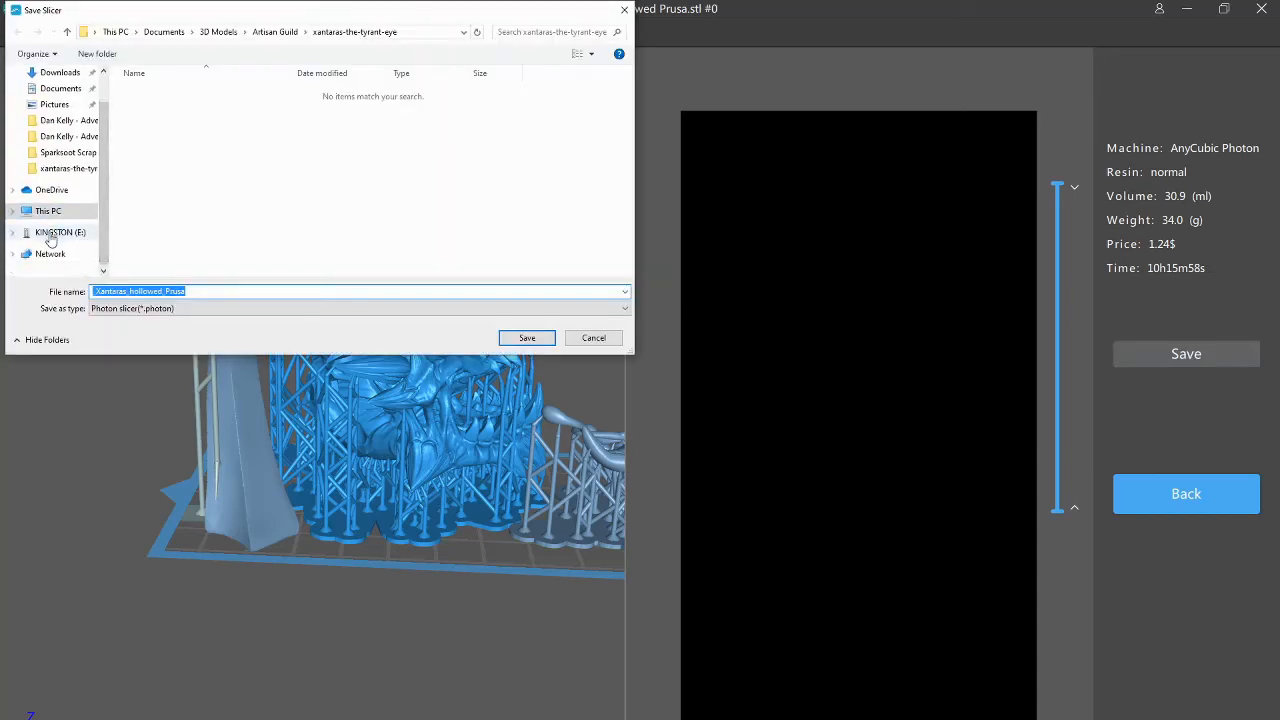
pyautogui.click(58, 232)
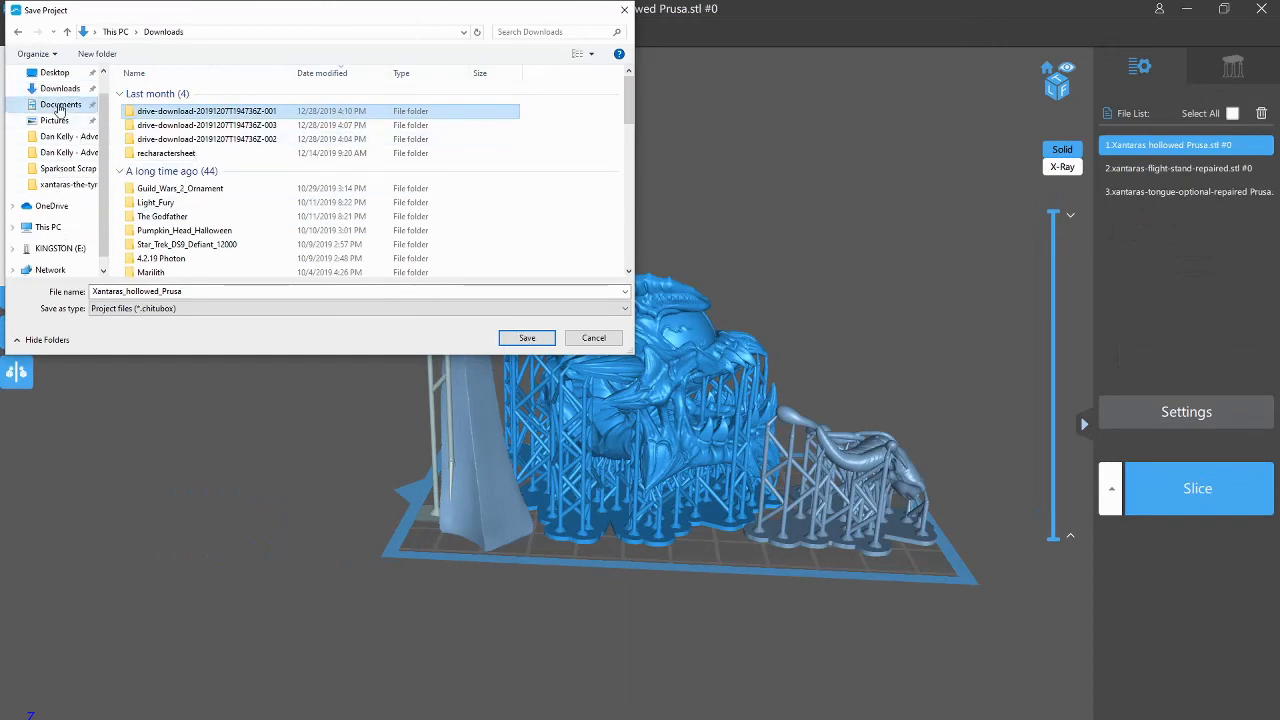
# Step: Save the project as "xantaras flightbase and tongue" in the Artisan Guild xantaras-the-tyrant-eye folder
pyautogui.click(60, 104)
pyautogui.doubleClick(137, 93)
pyautogui.doubleClick(155, 120)
pyautogui.doubleClick(165, 162)
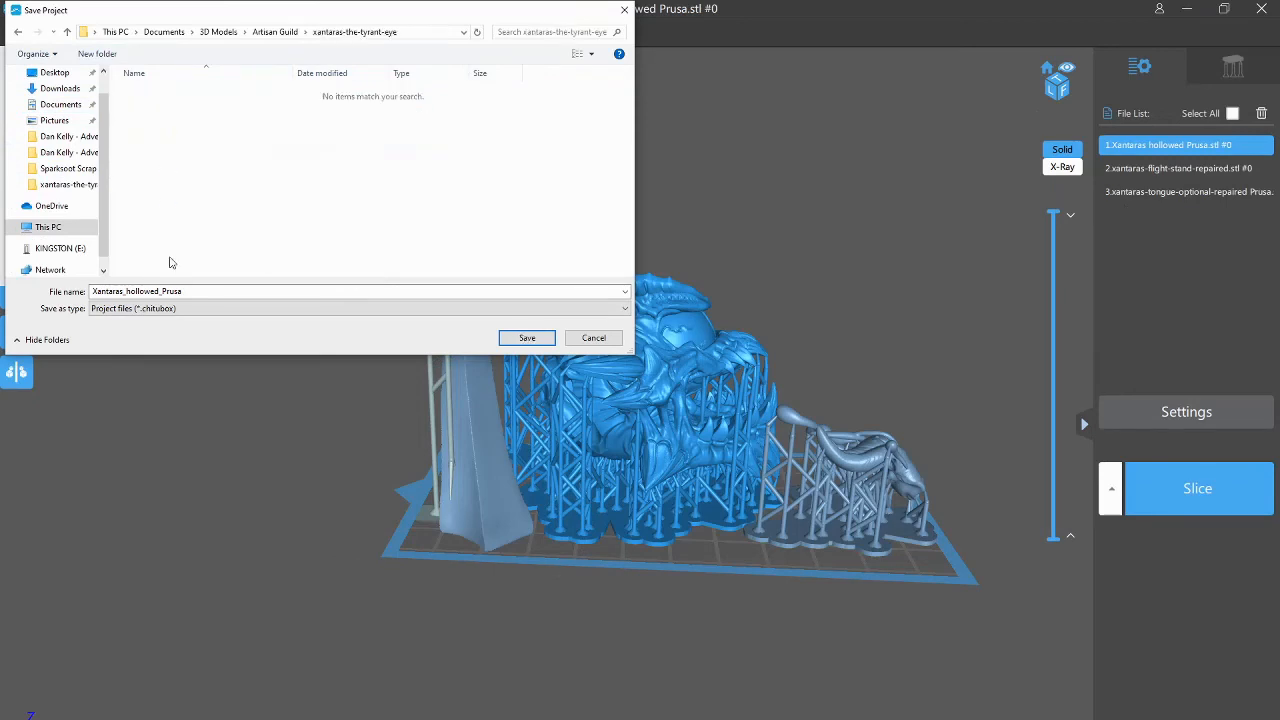
pyautogui.doubleClick(207, 290)
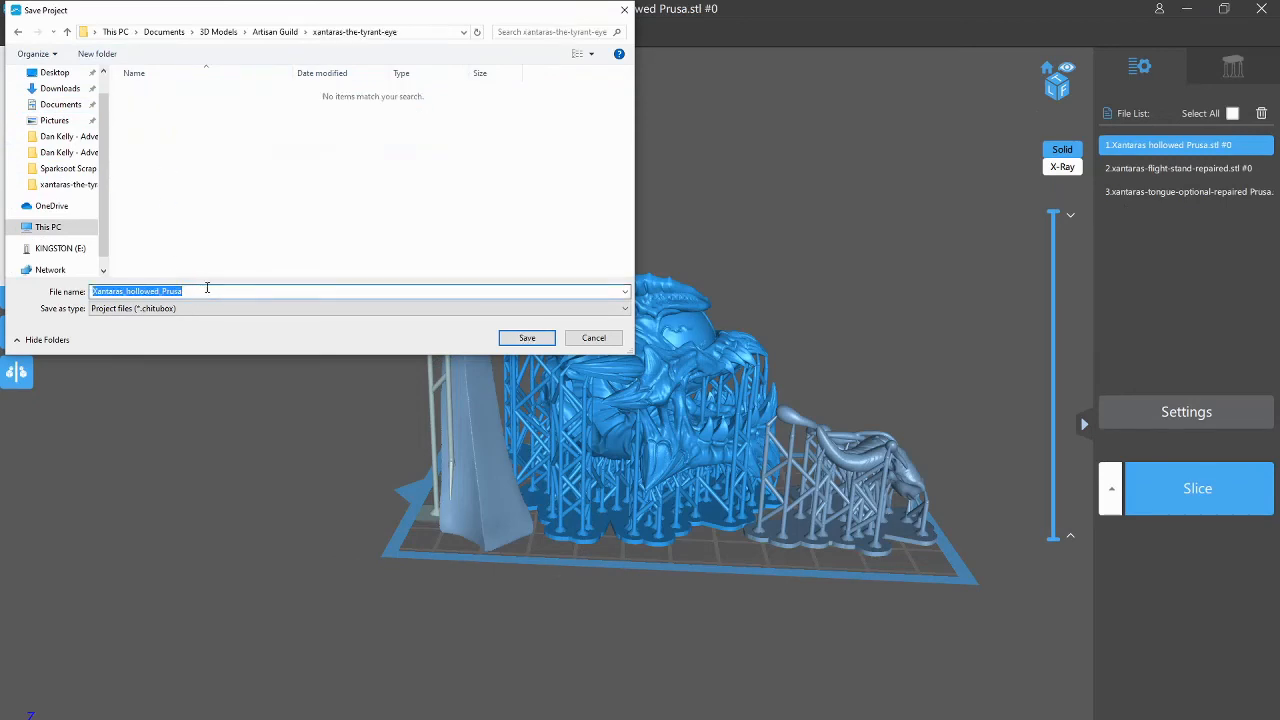
pyautogui.write('xantaras flightbase and tongue')
pyautogui.click(527, 338)
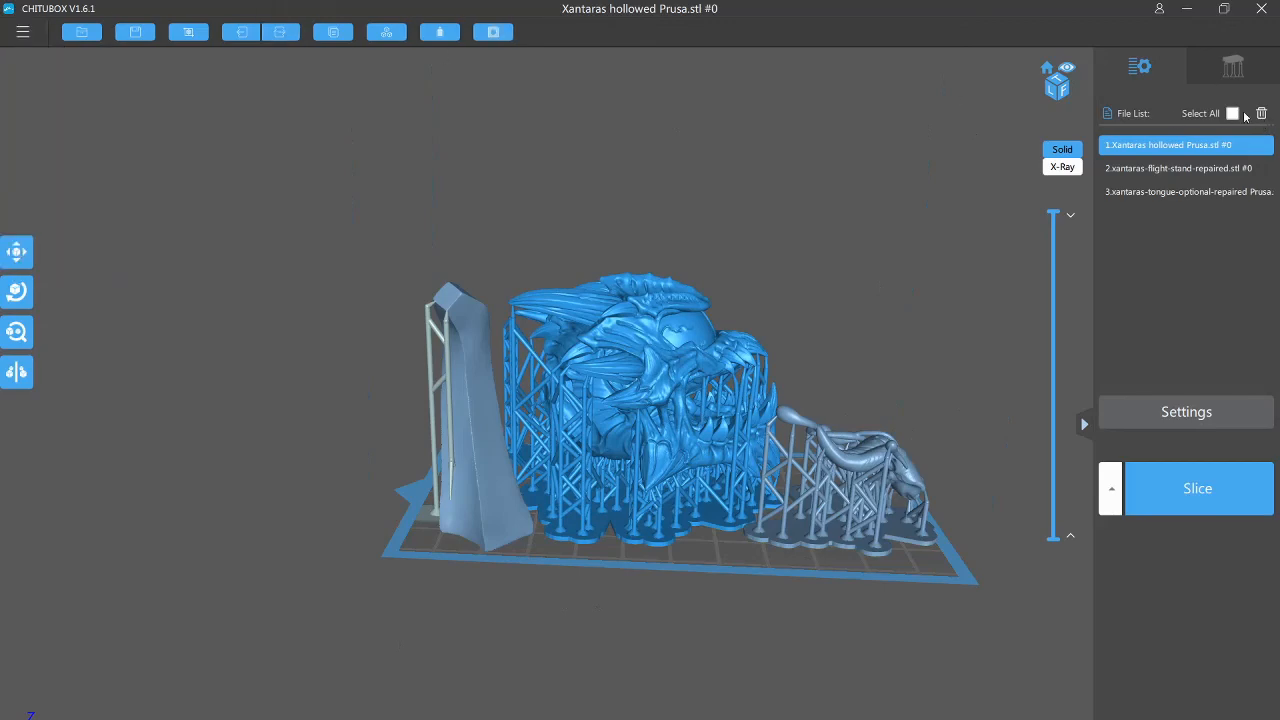
# Step: Remove all models from the plate and load xantaras-eye-stalks-casting-l-repaired Prusa
pyautogui.click(1233, 113)
pyautogui.click(1261, 113)
pyautogui.hotkey('ctrl', 'o')
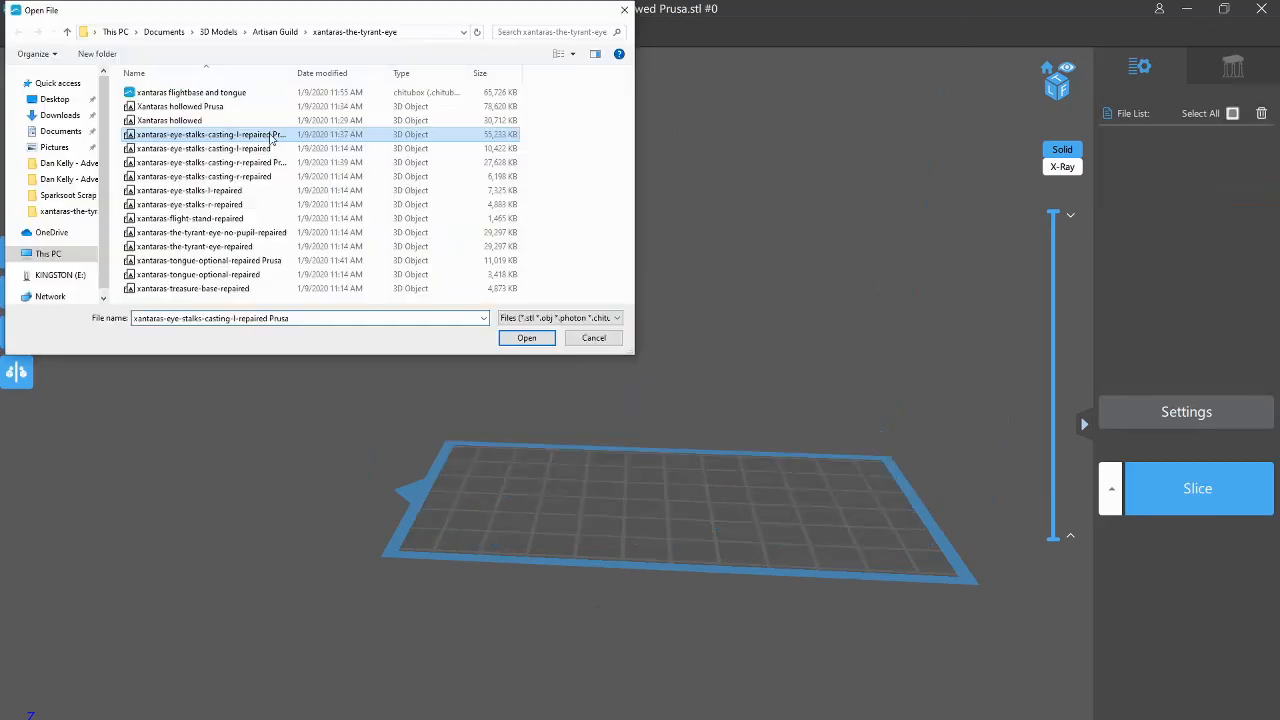
pyautogui.click(526, 339)
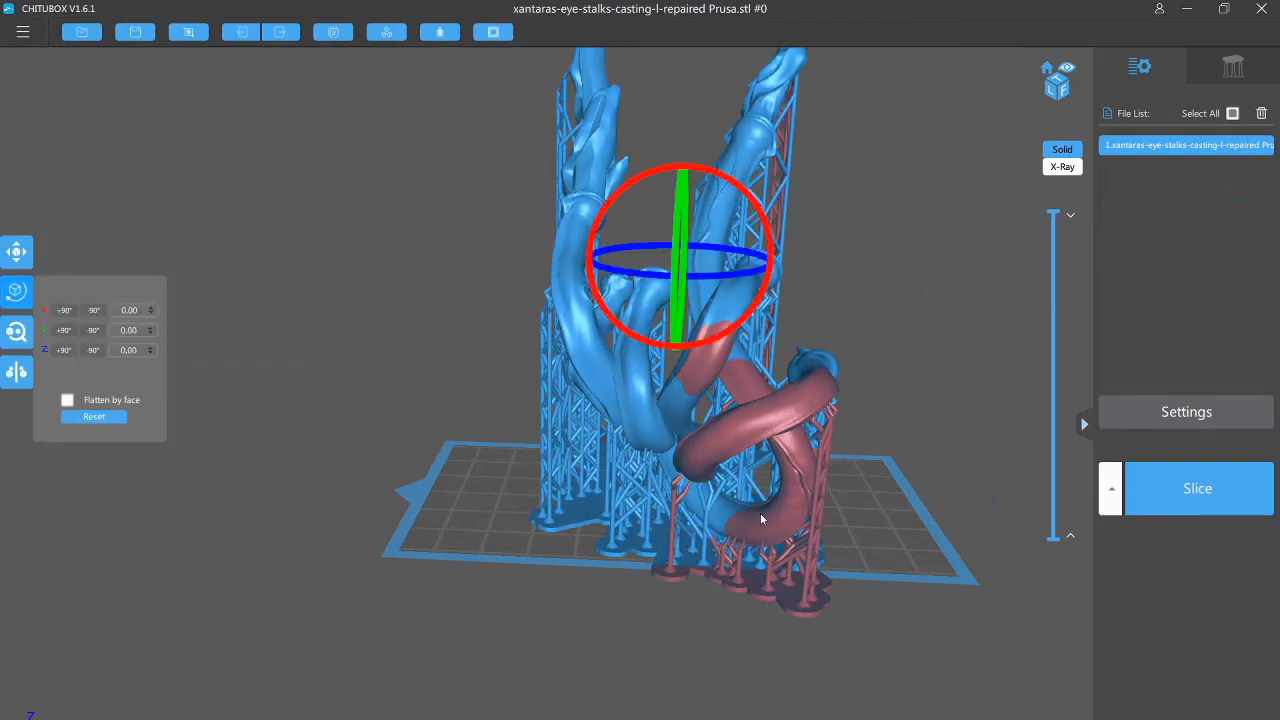
# Step: Rotate the left eye-stalks model to 90° about the Z axis and check its fit on the plate
pyautogui.moveTo(784, 590)
pyautogui.mouseDown()
pyautogui.moveTo(801, 577)
pyautogui.moveTo(775, 582)
pyautogui.mouseUp()
pyautogui.click(122, 380)
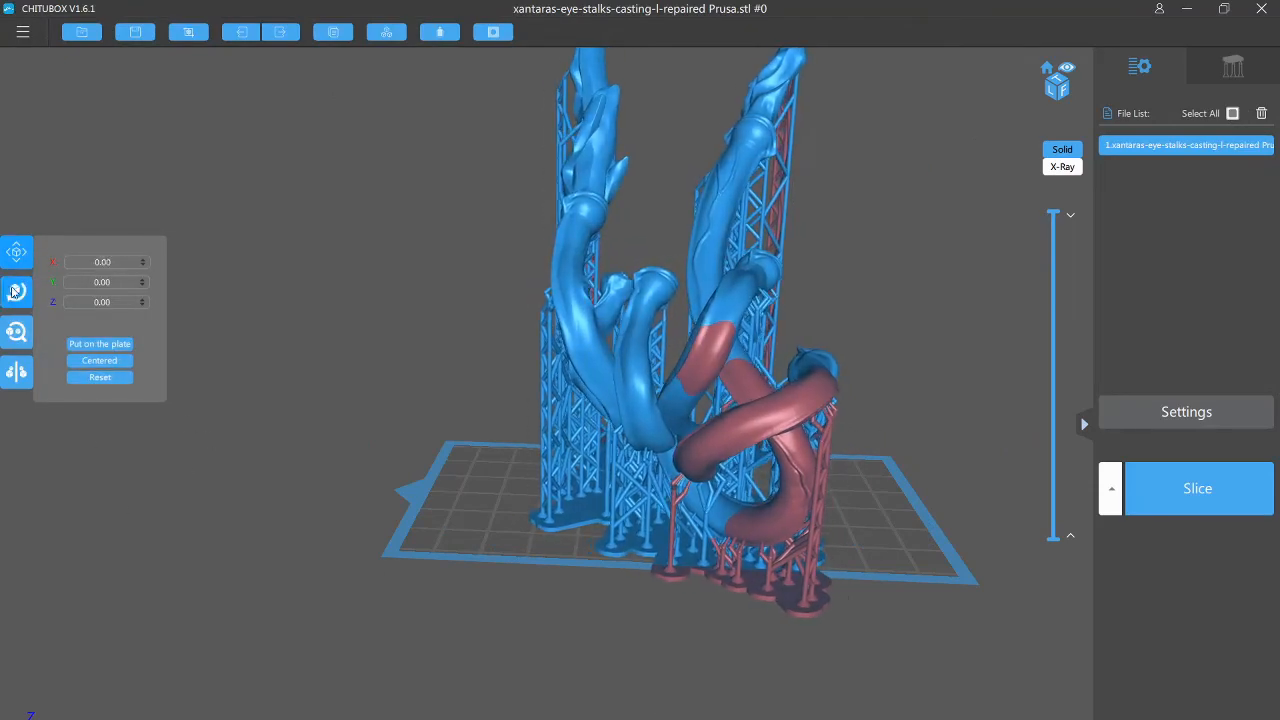
pyautogui.click(13, 292)
pyautogui.moveTo(115, 350); pyautogui.dragTo(173, 360)
pyautogui.write('90')
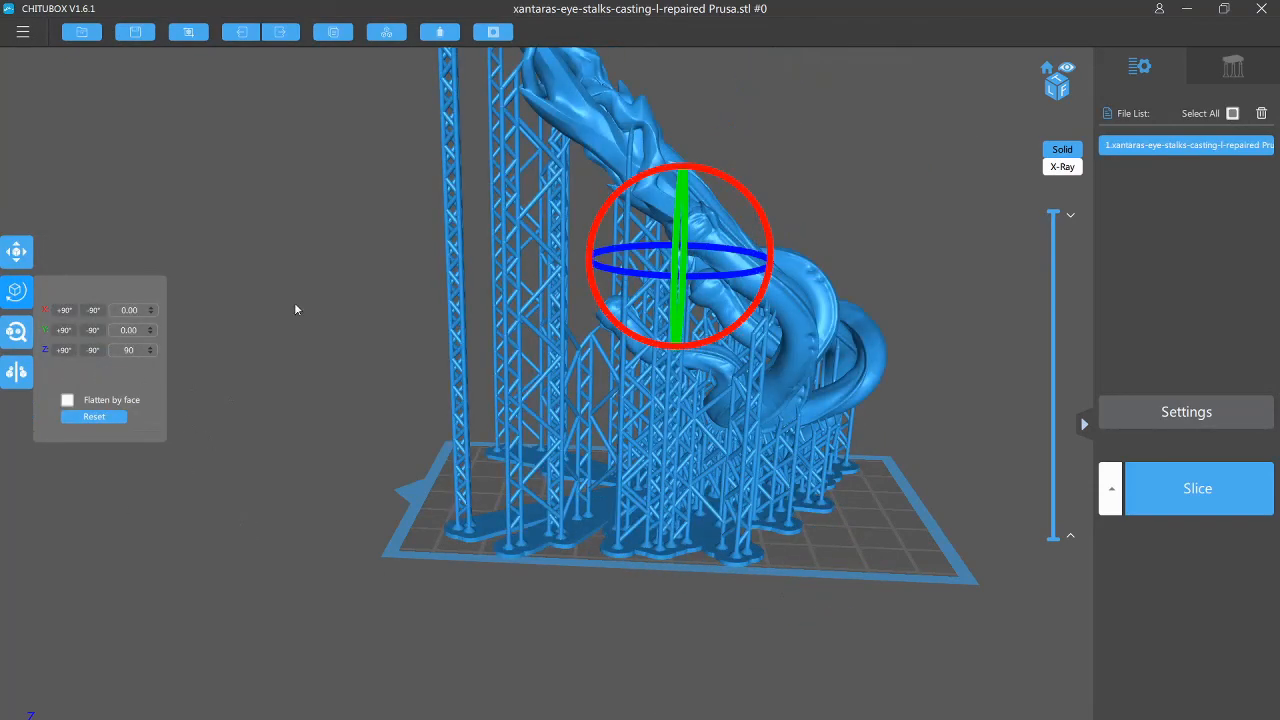
pyautogui.moveTo(300, 540); pyautogui.dragTo(725, 648, button='right')
pyautogui.scroll(-5, 531, 609)
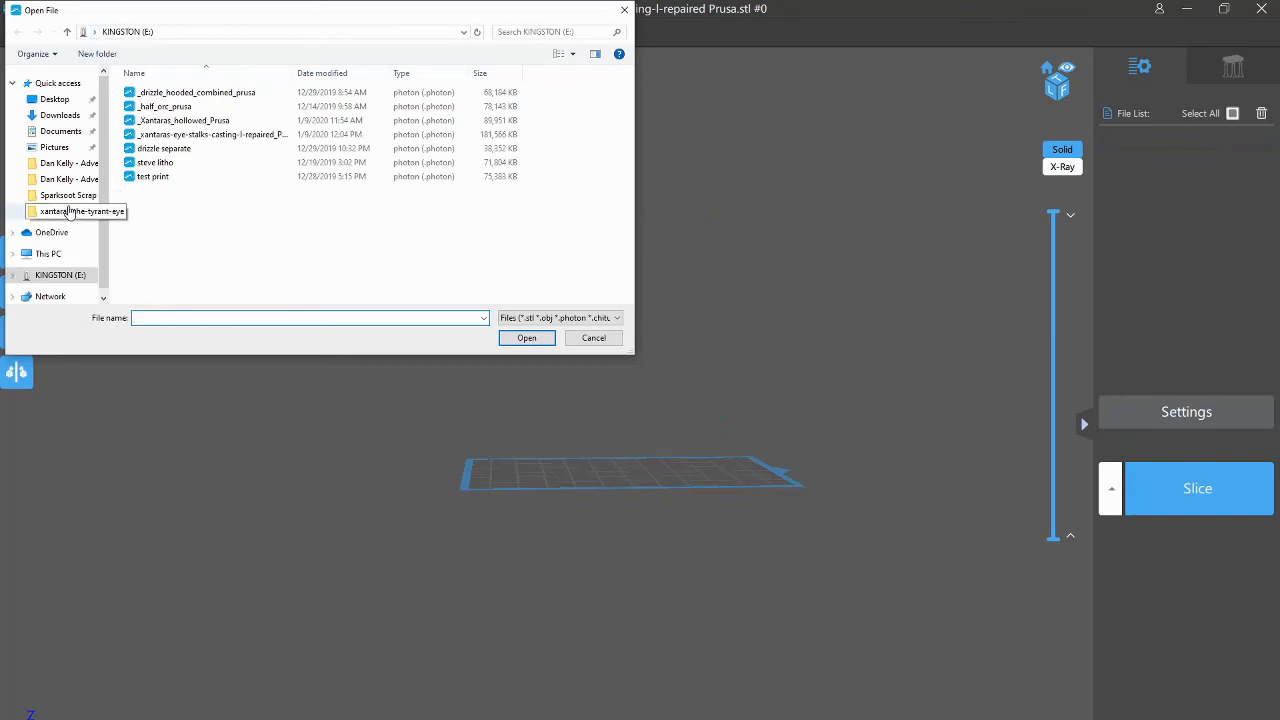
# Step: Load xantaras-eye-stalks-casting-r-repaired Prusa together with xantaras-treasure-base-repaired from the xantaras-the-tyrant-eye folder
pyautogui.click(70, 212)
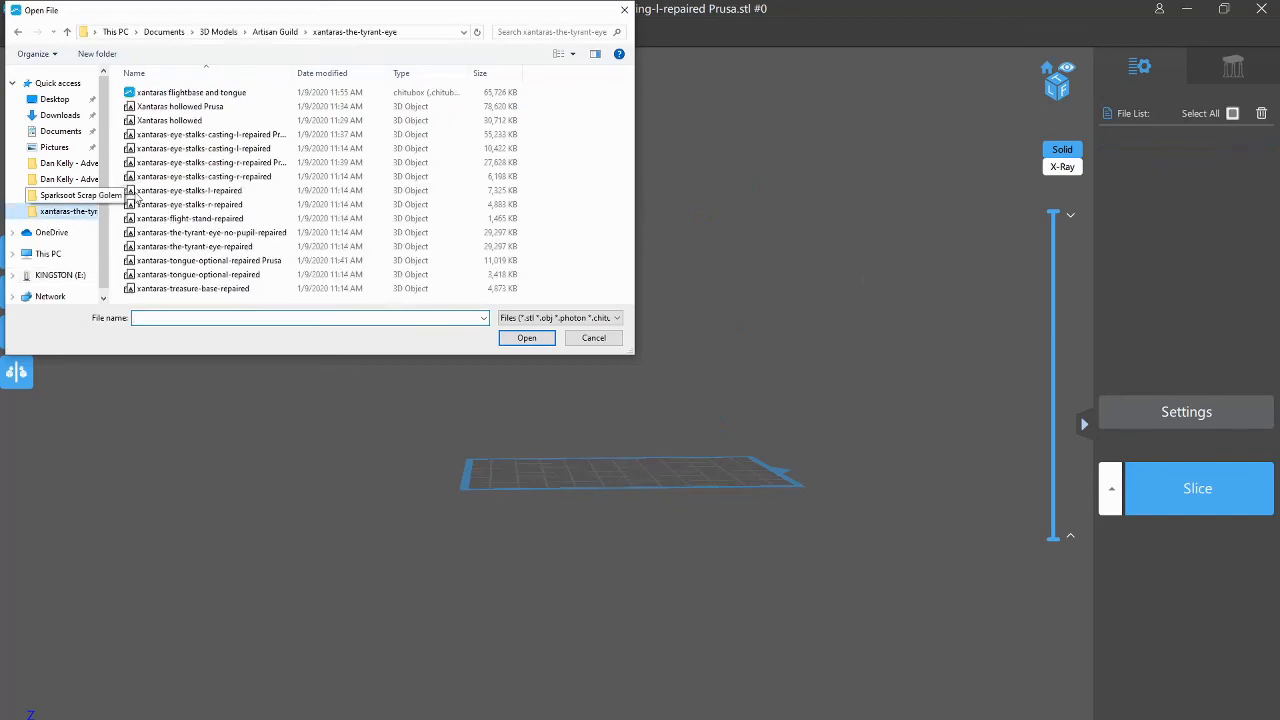
pyautogui.click(255, 162)
pyautogui.keyDown('ctrl'); pyautogui.click(193, 288); pyautogui.keyUp('ctrl')
pyautogui.click(526, 338)
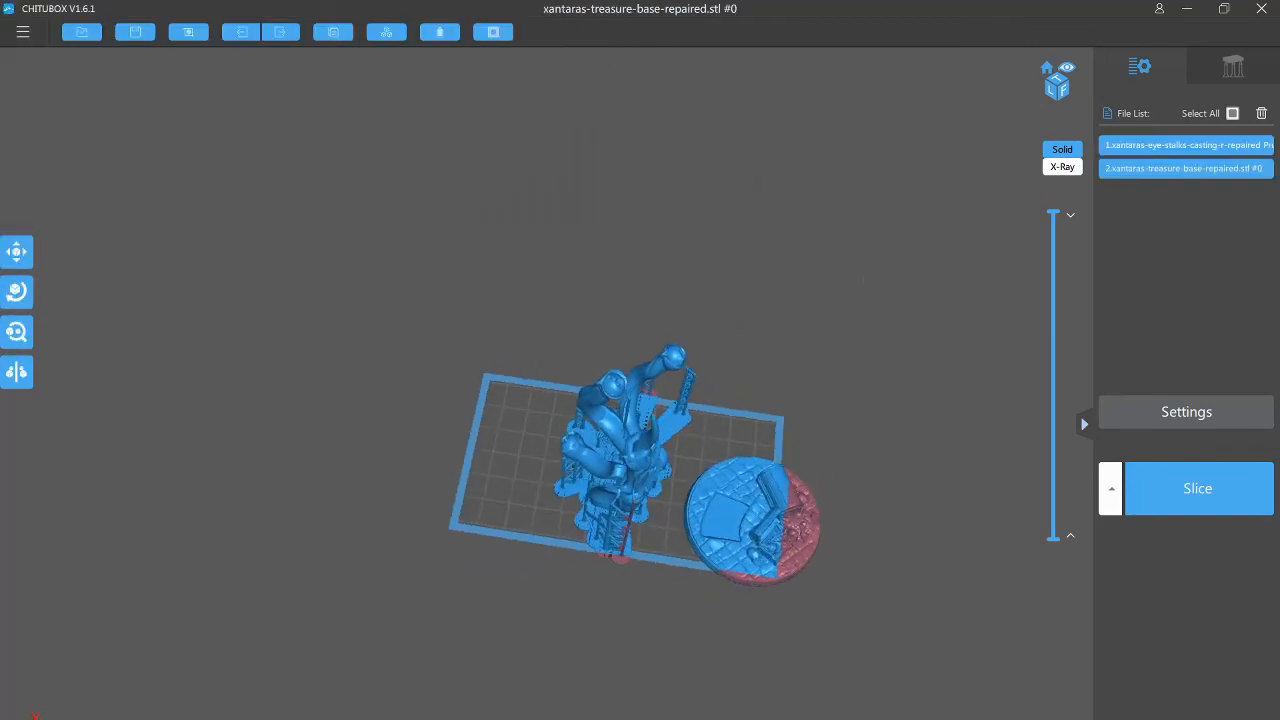
# Step: Rotate and reposition the right eye stalks and the treasure base so both fit within the build plate
pyautogui.click(16, 291)
pyautogui.moveTo(586, 491); pyautogui.dragTo(543, 506)
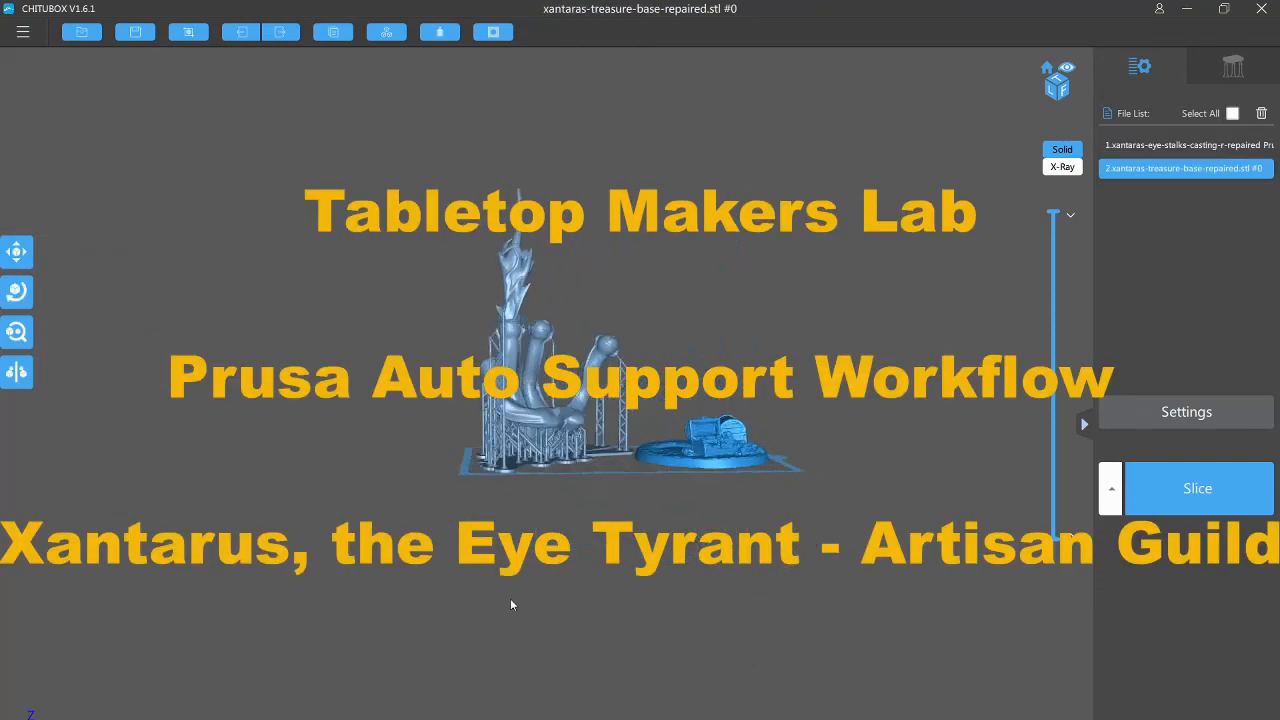
# Step: Slice the plate holding the right eye stalks and treasure base, check the print estimate, and return to the layout
pyautogui.moveTo(510, 604); pyautogui.dragTo(739, 607)
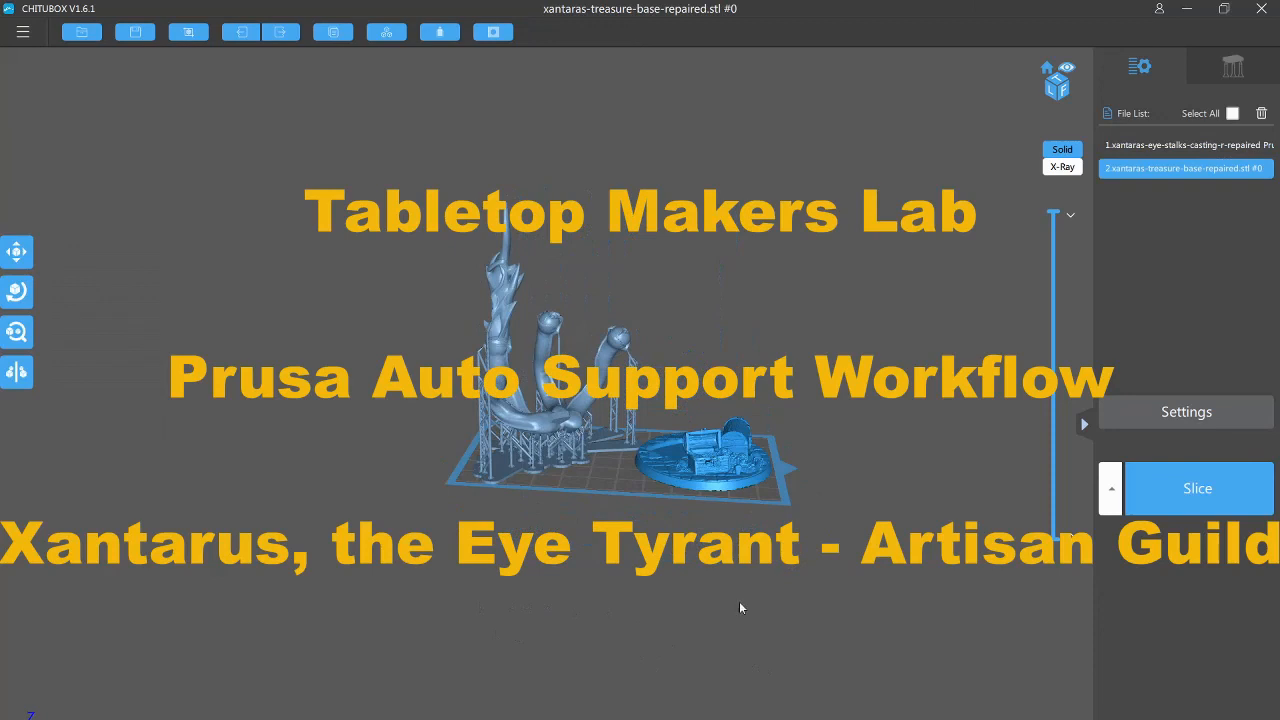
pyautogui.click(1217, 497)
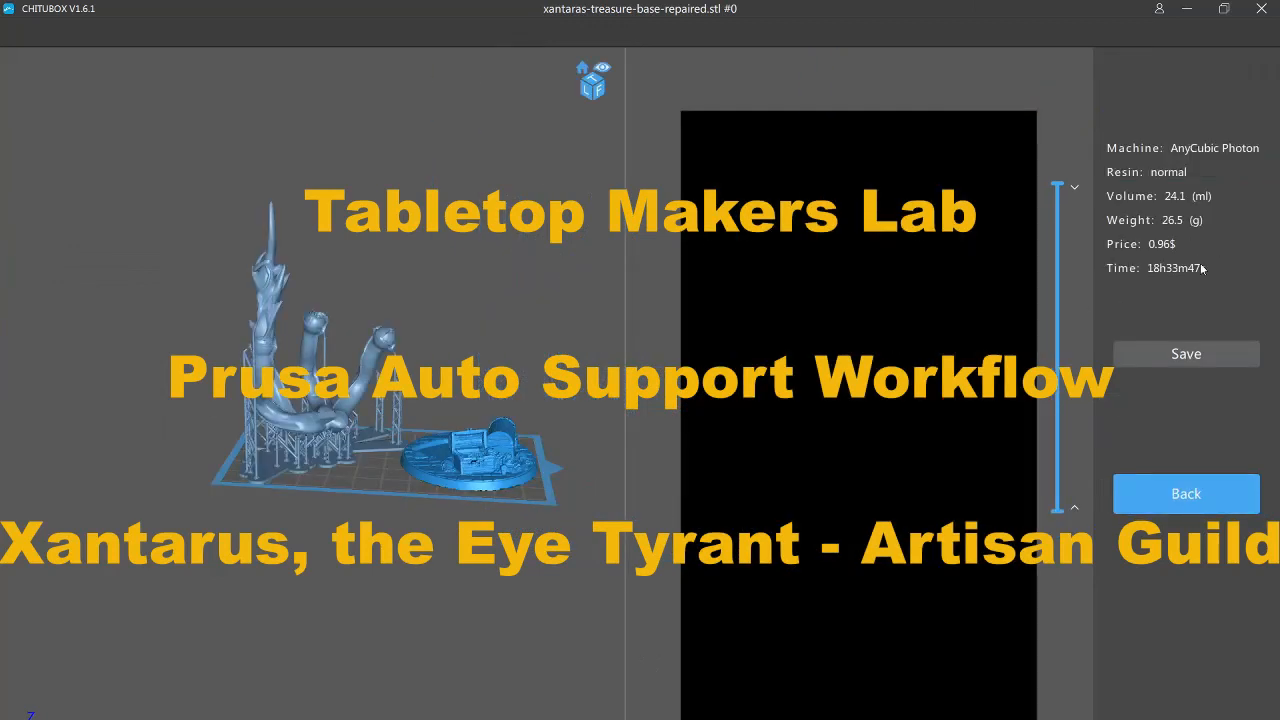
pyautogui.click(1186, 493)
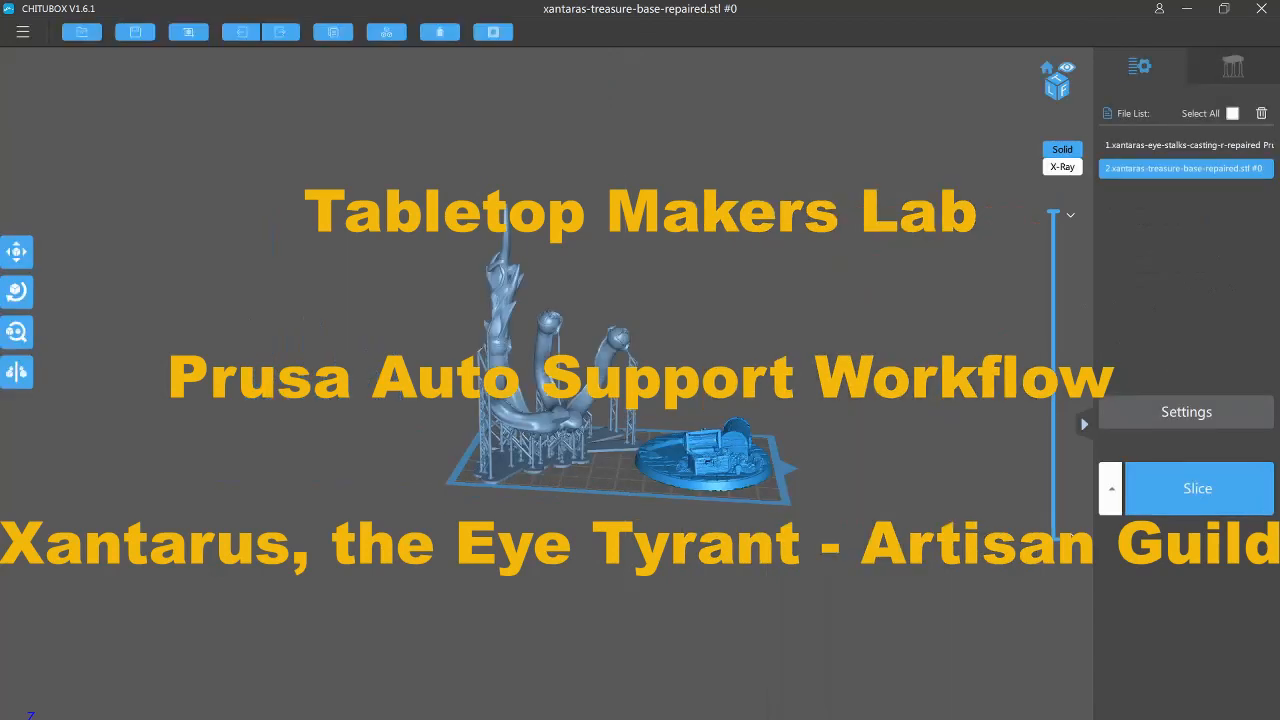